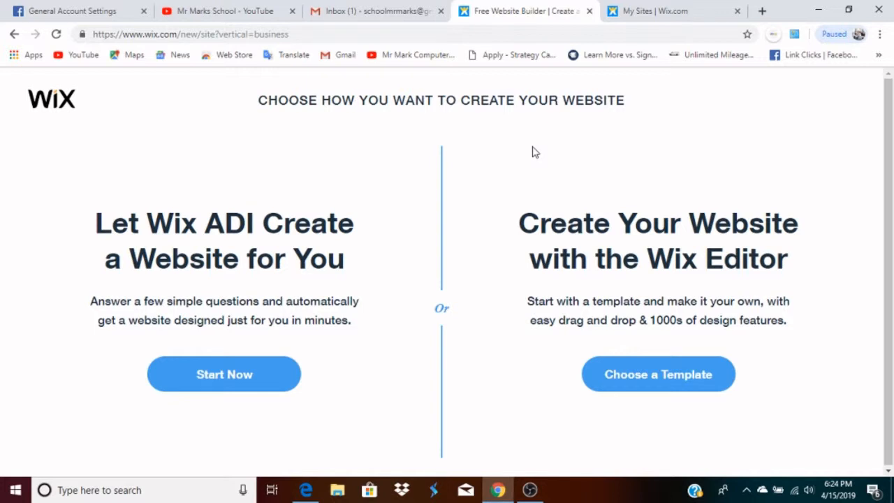
- Create a new site of the Business kind and have Wix ADI build it
{"action": "left_click", "coordinate": [661, 12]}
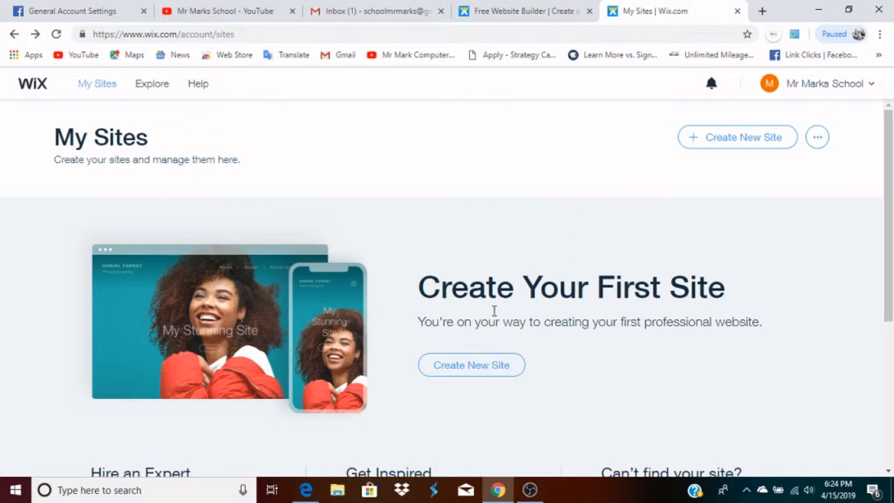
{"action": "left_click", "coordinate": [461, 372]}
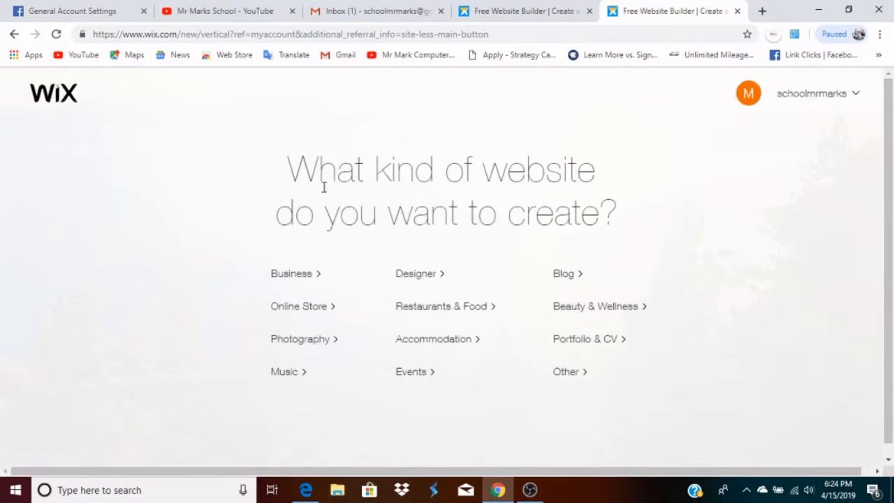
{"action": "left_click", "coordinate": [290, 277]}
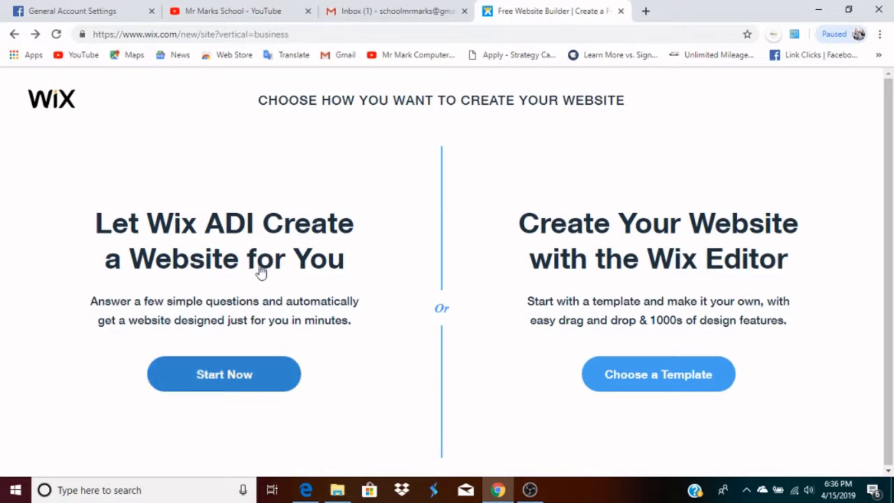
{"action": "left_click", "coordinate": [216, 378]}
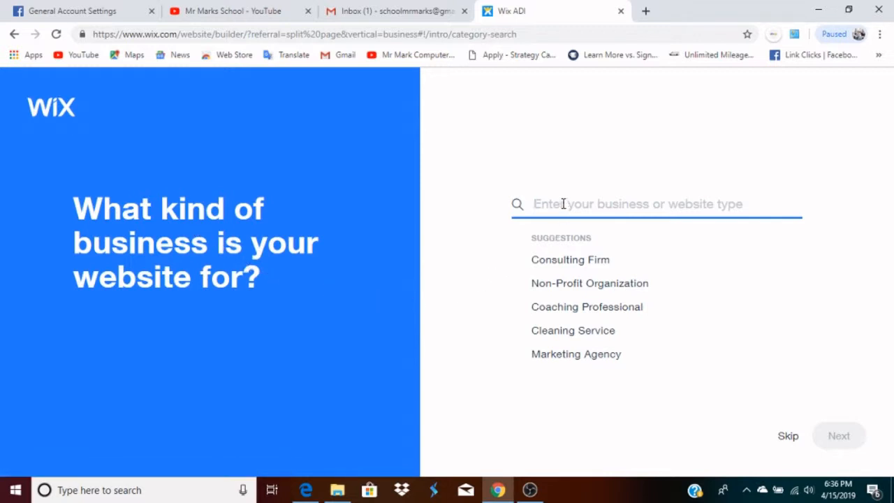
- Set the business type of the website to School
{"action": "type", "text": "sch"}
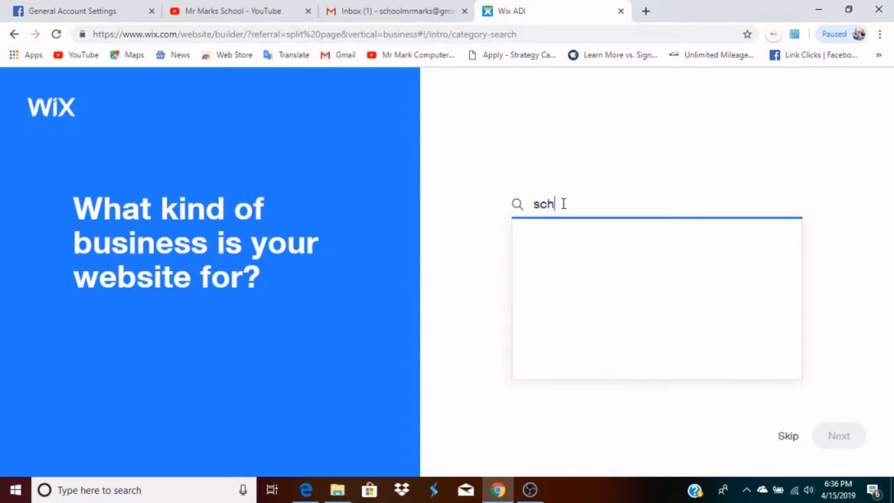
{"action": "type", "text": "ool"}
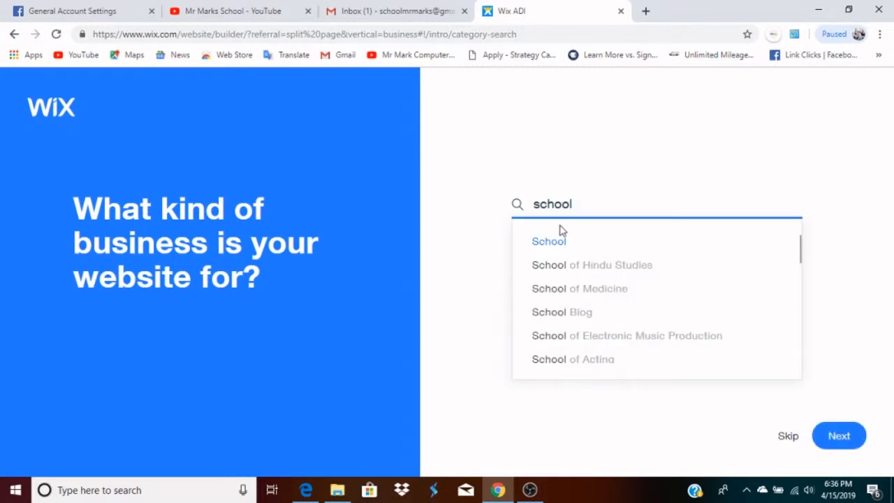
{"action": "left_click", "coordinate": [556, 248]}
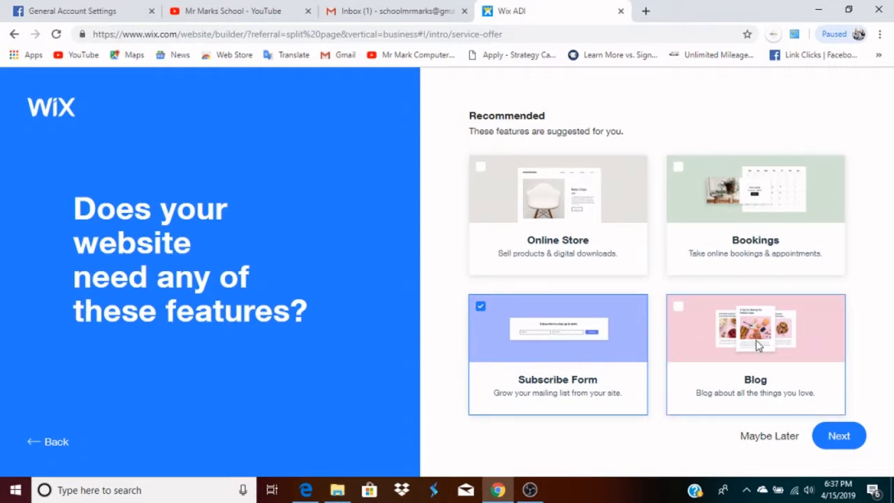
- Keep Subscribe Form as the only selected website feature and continue to the school name question
{"action": "left_click", "coordinate": [518, 308]}
{"action": "left_click", "coordinate": [487, 309]}
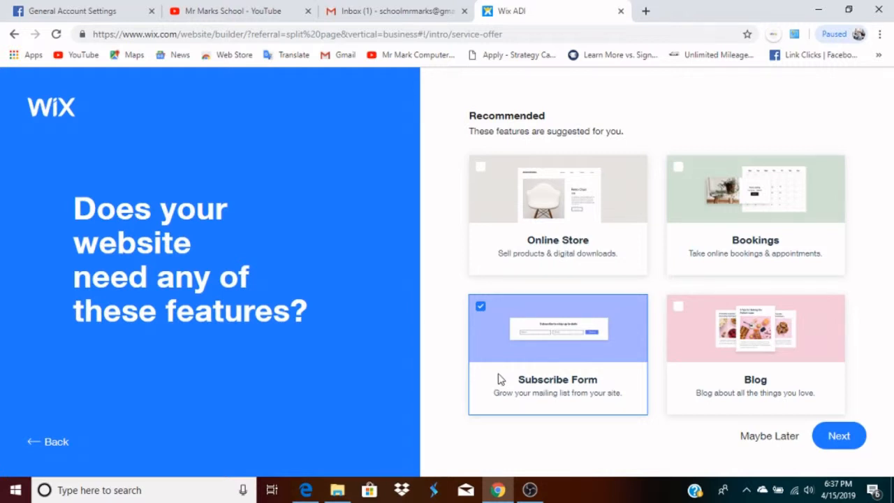
{"action": "left_click", "coordinate": [839, 437]}
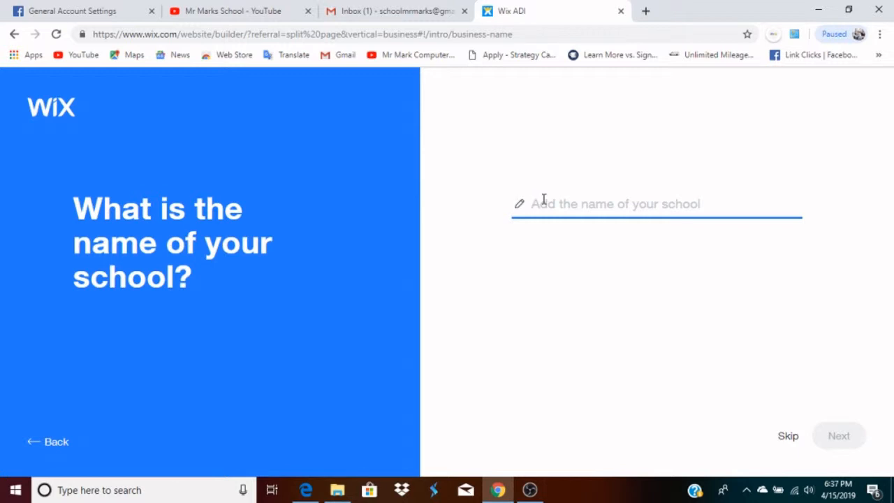
- Name the school "Mr Marks School" and continue
{"action": "type", "text": "Mr M"}
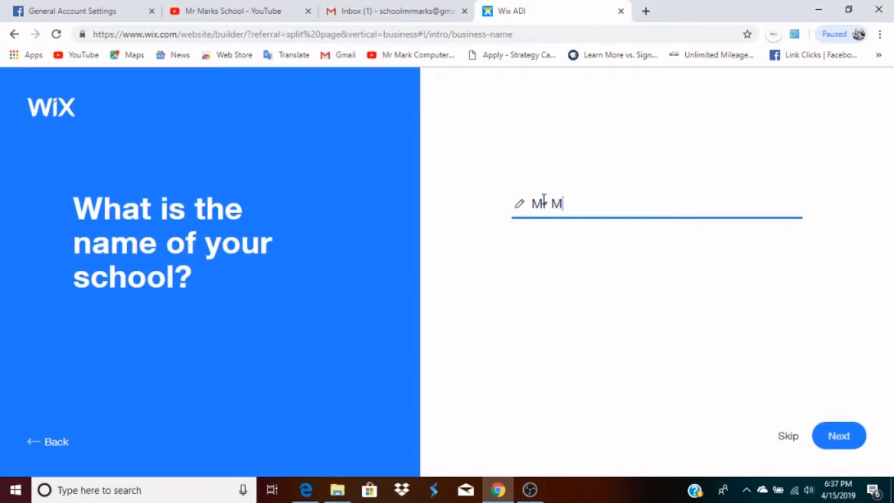
{"action": "type", "text": "arks School"}
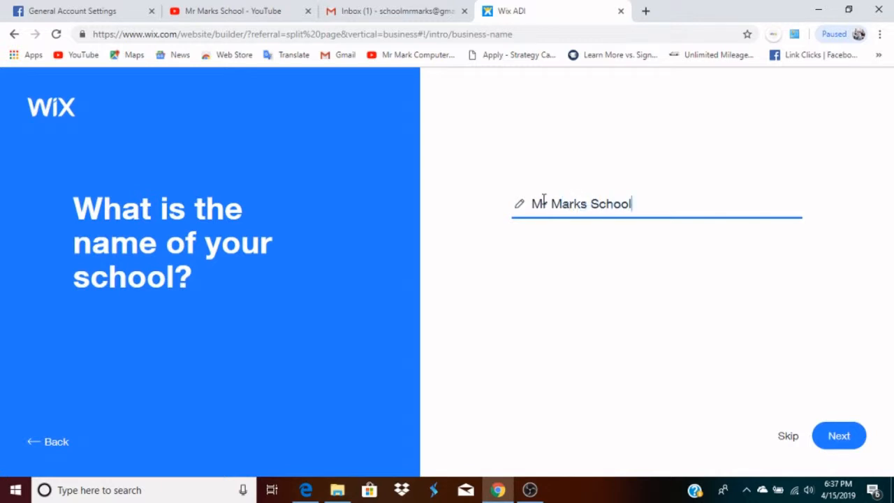
{"action": "left_click", "coordinate": [842, 436]}
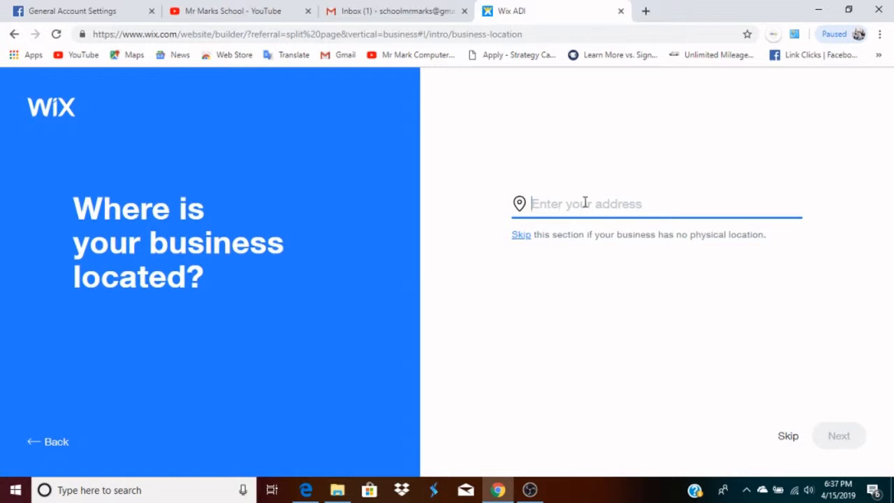
- Continue without a business address or extra contact info, and pick the Clean theme for the site
{"action": "left_click", "coordinate": [788, 438]}
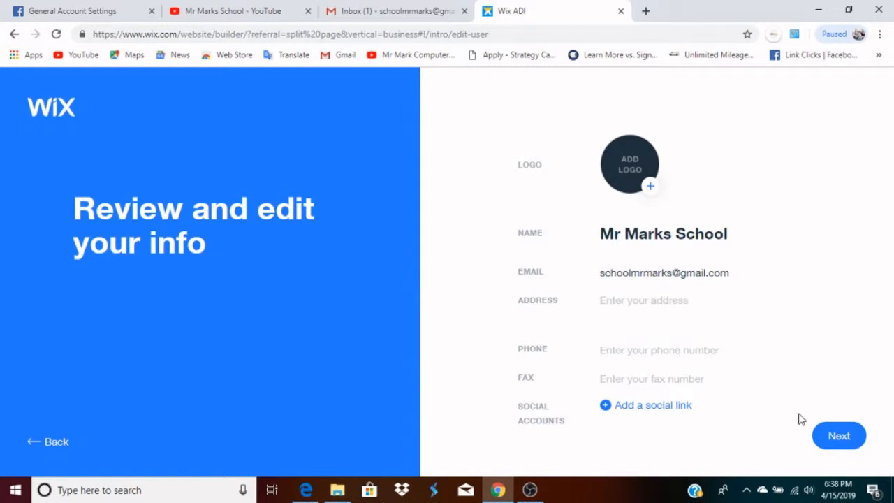
{"action": "left_click", "coordinate": [841, 436]}
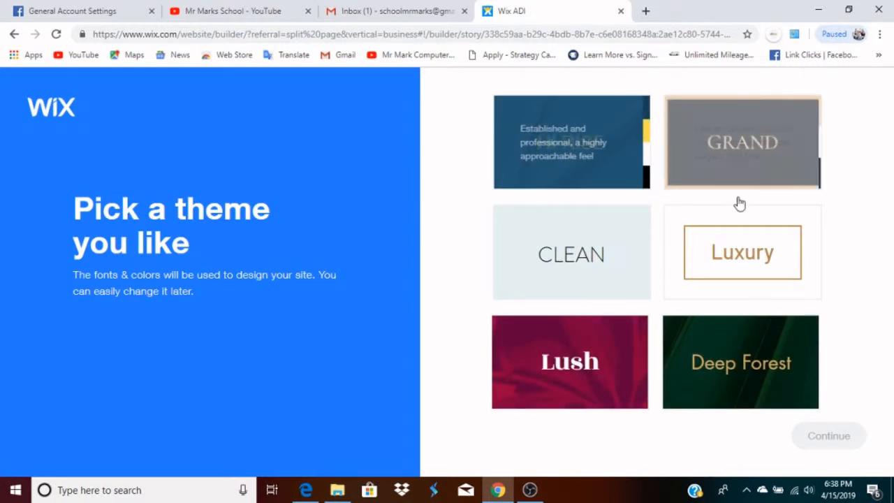
{"action": "left_click", "coordinate": [585, 264]}
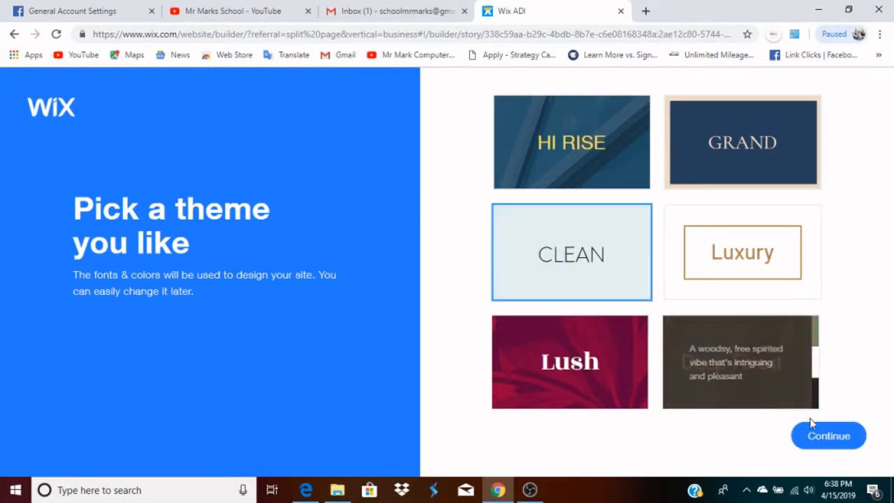
{"action": "left_click", "coordinate": [821, 443]}
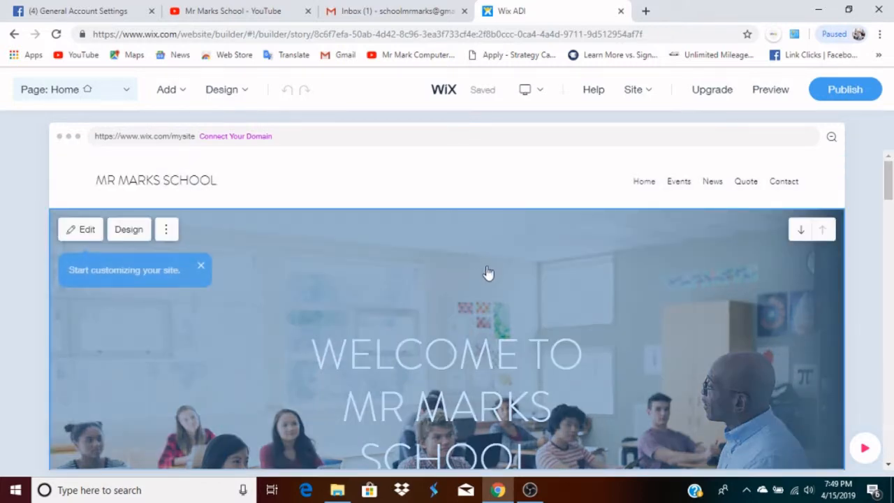
- Review the sections of the generated home page, from the welcome banner down to the subscribe form
{"action": "scroll", "coordinate": [488, 276], "scroll_direction": "down", "scroll_amount": 2}
{"action": "scroll", "coordinate": [489, 283], "scroll_direction": "down", "scroll_amount": 10}
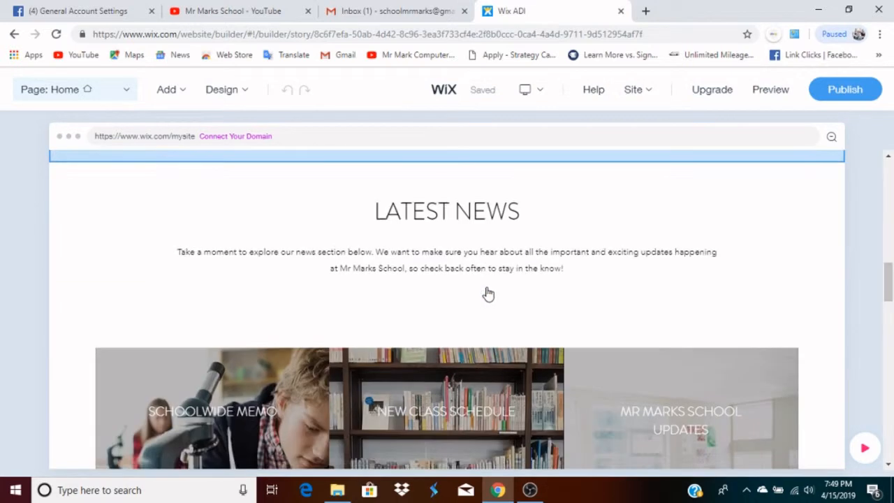
{"action": "scroll", "coordinate": [489, 299], "scroll_direction": "down", "scroll_amount": 10}
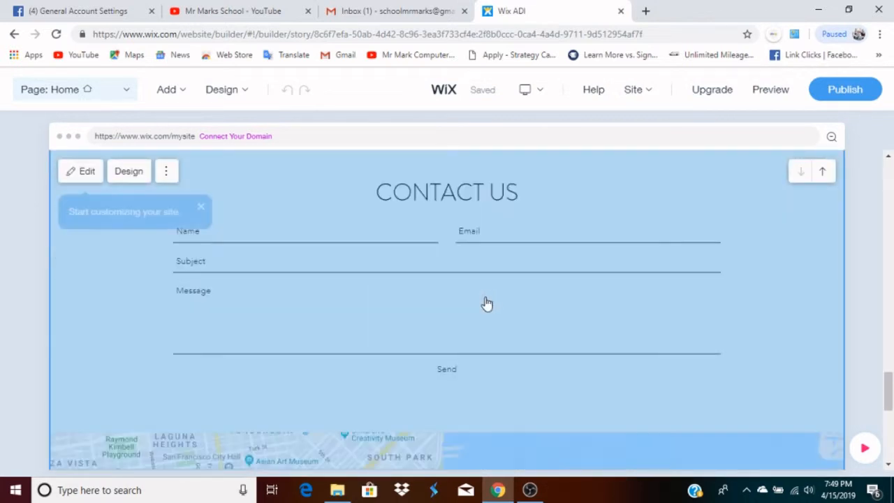
{"action": "scroll", "coordinate": [538, 353], "scroll_direction": "down", "scroll_amount": 3}
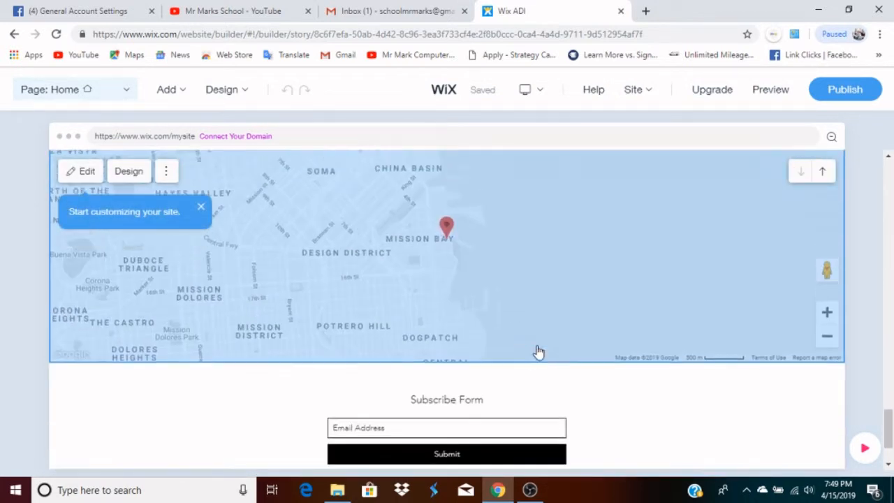
{"action": "scroll", "coordinate": [539, 352], "scroll_direction": "up", "scroll_amount": 6}
{"action": "scroll", "coordinate": [538, 353], "scroll_direction": "up", "scroll_amount": 8}
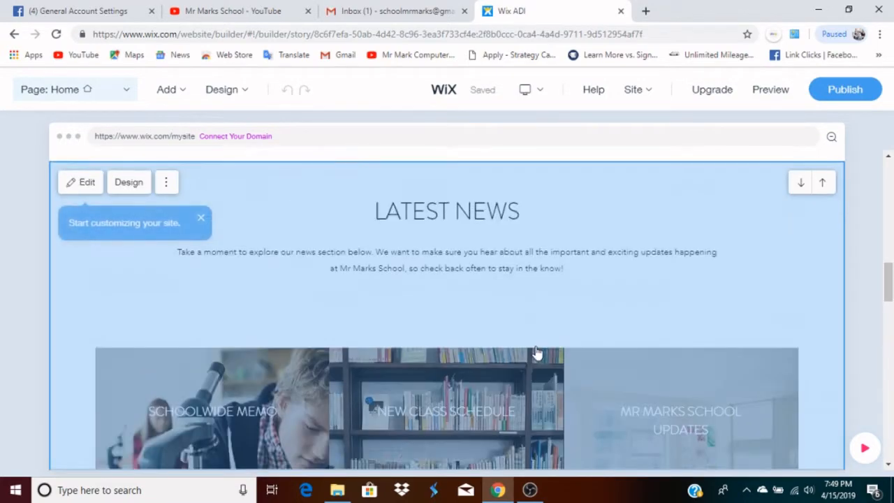
{"action": "scroll", "coordinate": [537, 353], "scroll_direction": "up", "scroll_amount": 6}
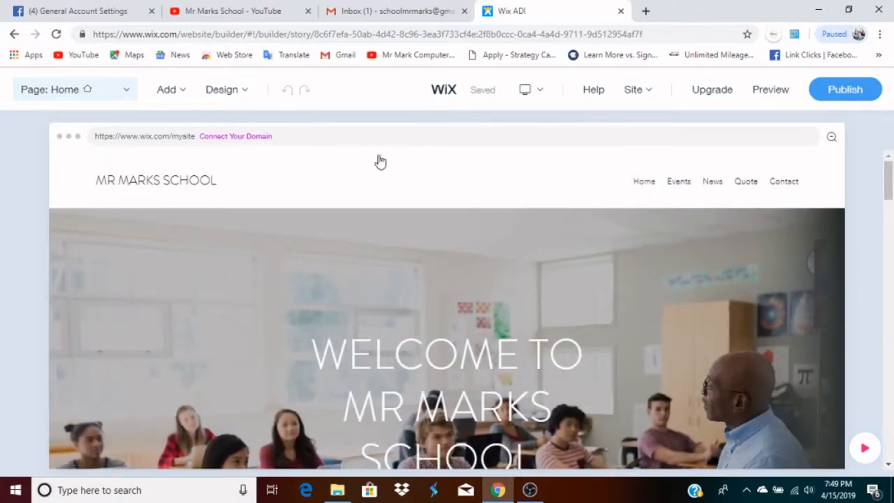
- Change the site header's section design to the layout with the menu above a centered business name
{"action": "mouse_move", "coordinate": [369, 173]}
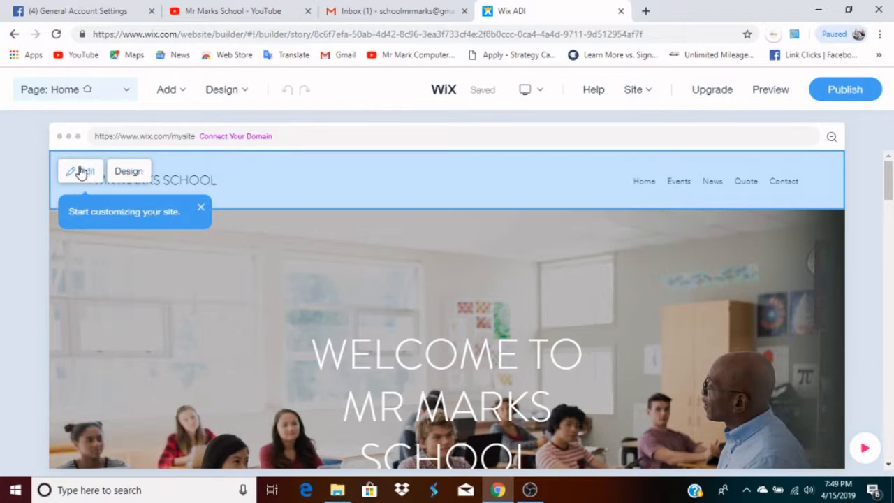
{"action": "left_click", "coordinate": [82, 171]}
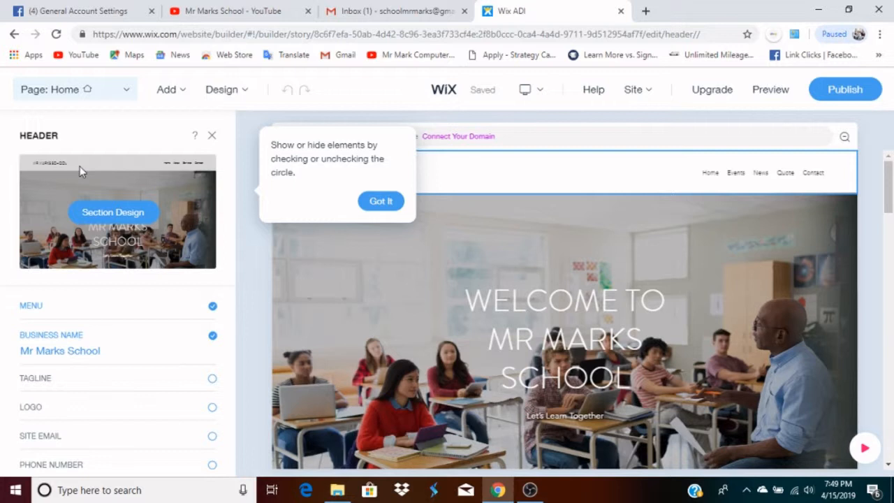
{"action": "left_click", "coordinate": [379, 201]}
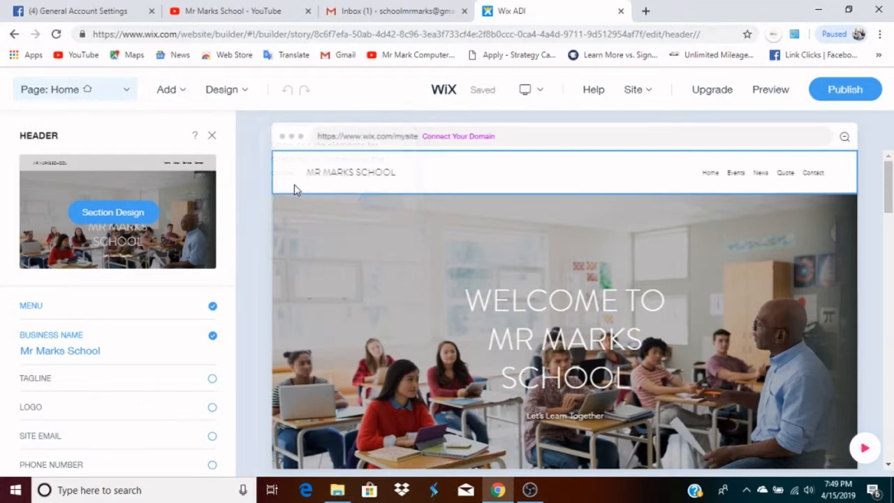
{"action": "left_click", "coordinate": [113, 213]}
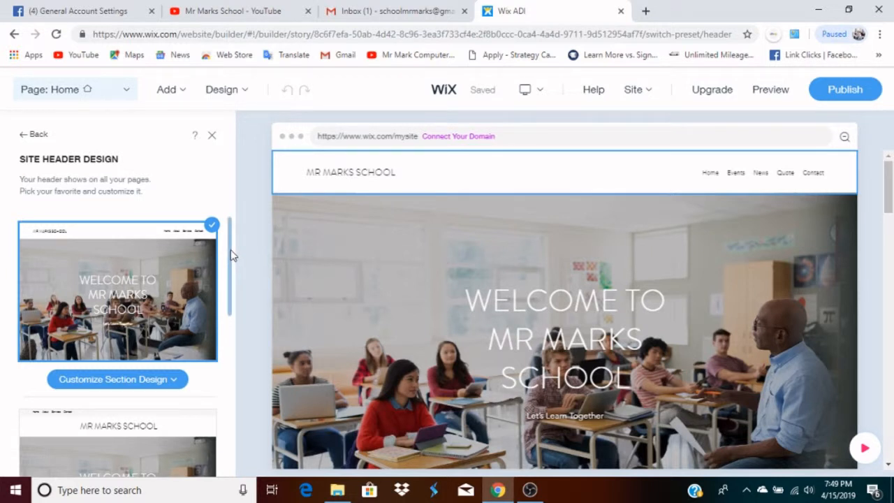
{"action": "mouse_move", "coordinate": [234, 254]}
{"action": "left_mouse_down"}
{"action": "mouse_move", "coordinate": [231, 278]}
{"action": "mouse_move", "coordinate": [234, 241]}
{"action": "left_mouse_up"}
{"action": "left_click_drag", "start_coordinate": [231, 244], "coordinate": [230, 289]}
{"action": "mouse_move", "coordinate": [133, 307]}
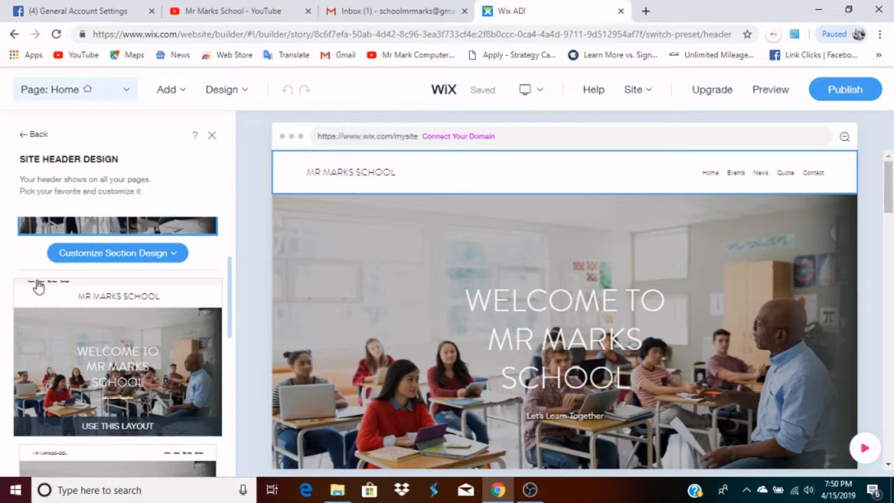
{"action": "left_click", "coordinate": [116, 304]}
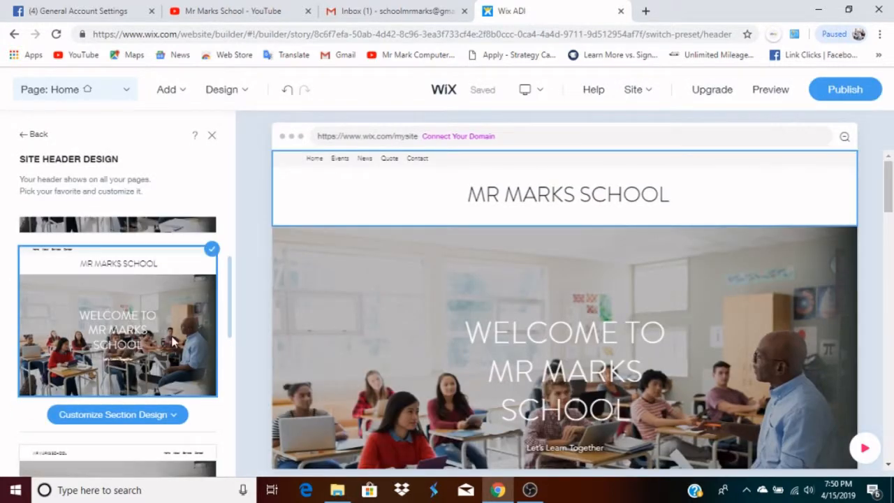
- Set the header background to the near-black color beside pure black and return to the header settings
{"action": "left_click", "coordinate": [150, 416]}
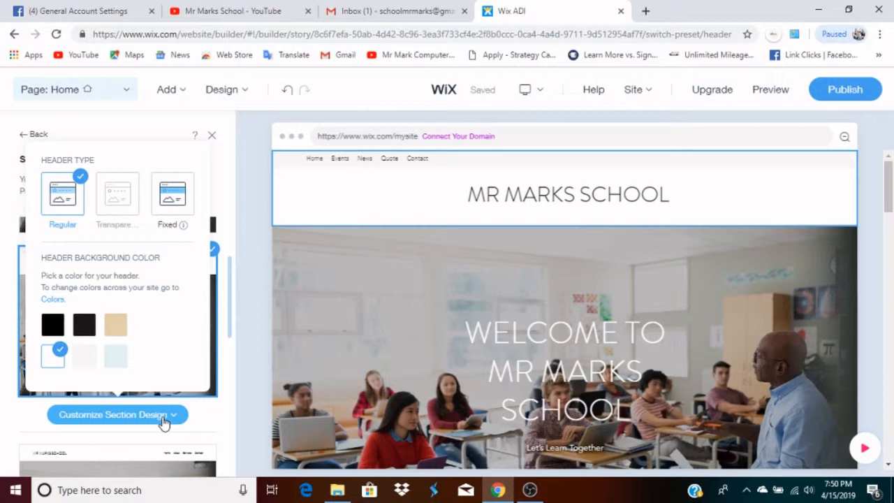
{"action": "left_click", "coordinate": [84, 325]}
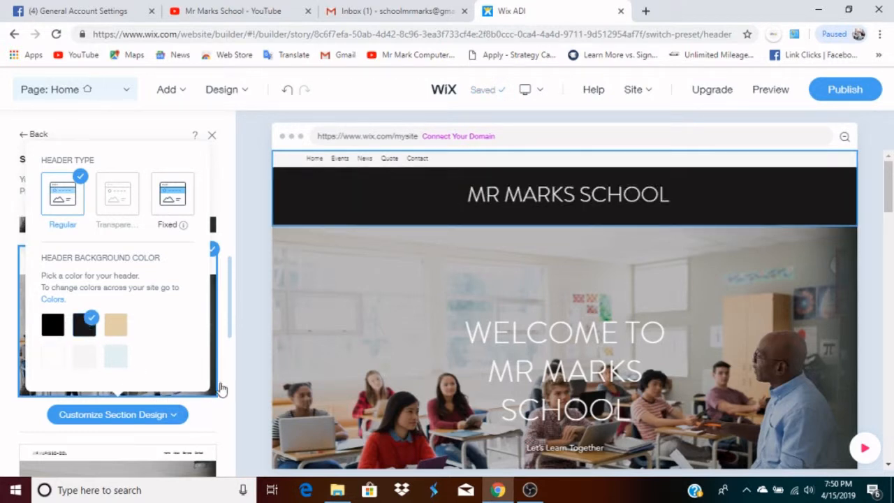
{"action": "left_click", "coordinate": [31, 138]}
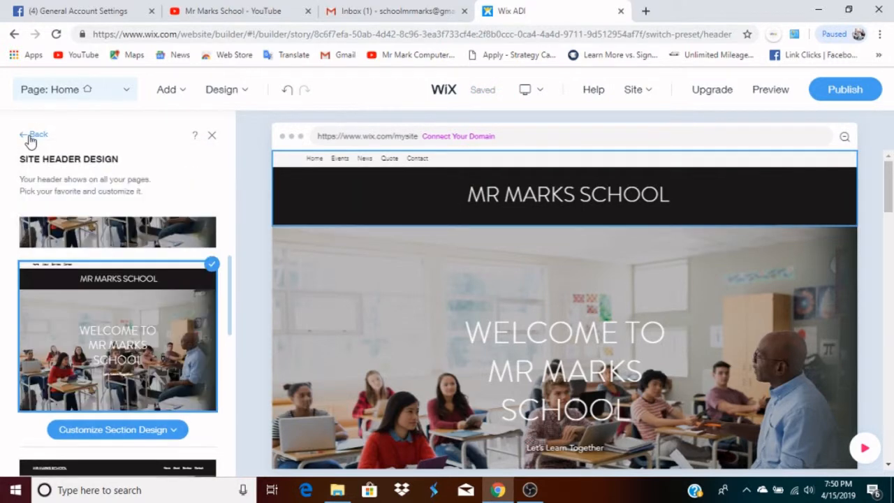
{"action": "left_click", "coordinate": [33, 135]}
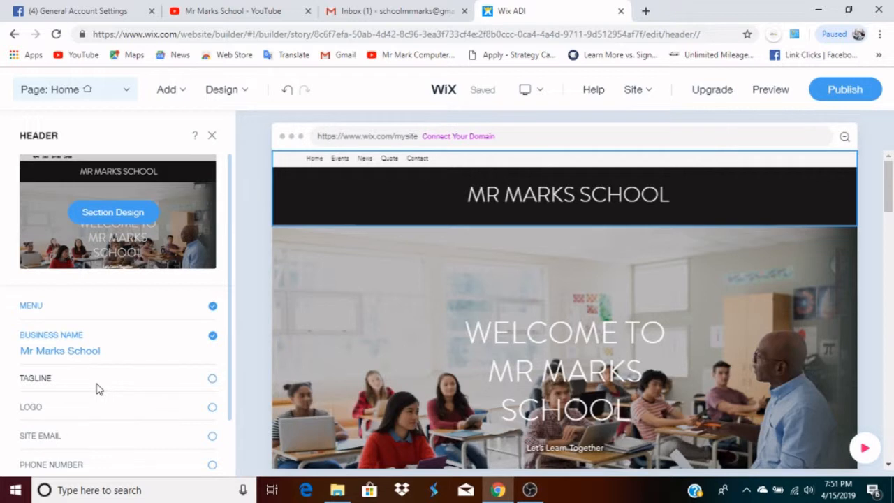
- Show the tagline in the header, dismiss the autosave notice, and hide the tagline again
{"action": "left_click", "coordinate": [212, 381]}
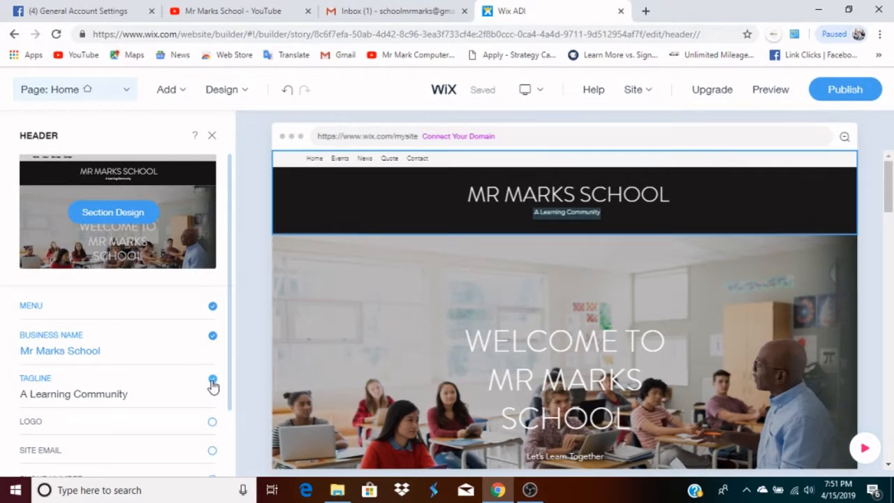
{"action": "left_click", "coordinate": [126, 394]}
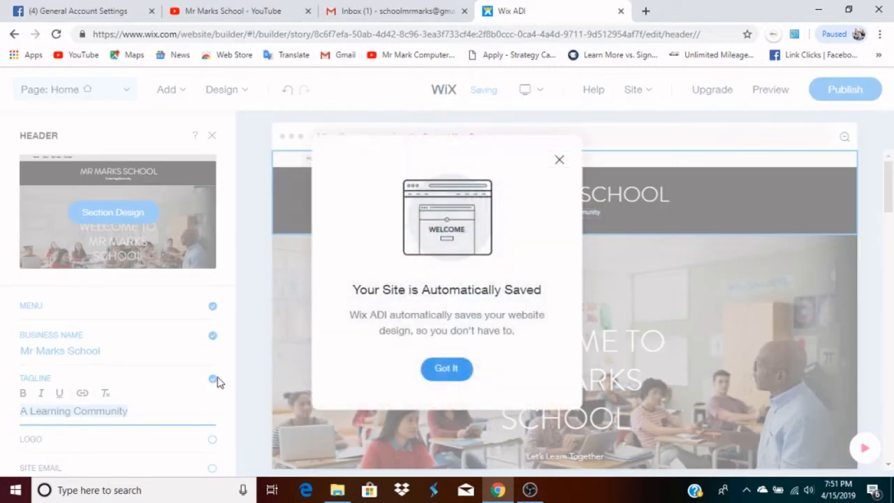
{"action": "left_click", "coordinate": [447, 374]}
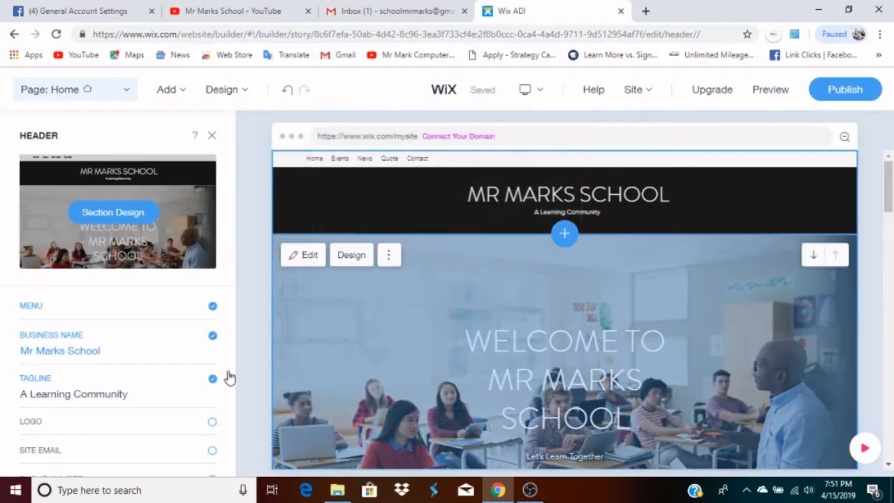
{"action": "left_click", "coordinate": [213, 381]}
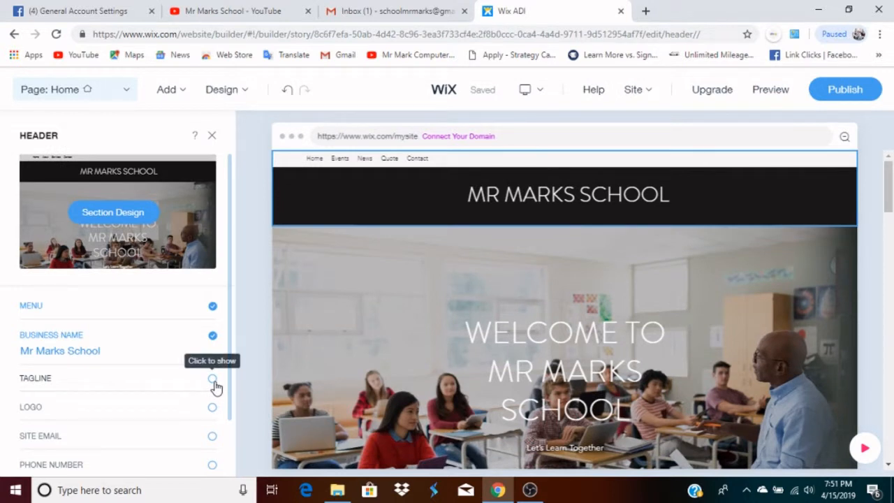
- Show the tagline and the logo in the header, and open the image chooser for replacing the logo
{"action": "left_click", "coordinate": [213, 381]}
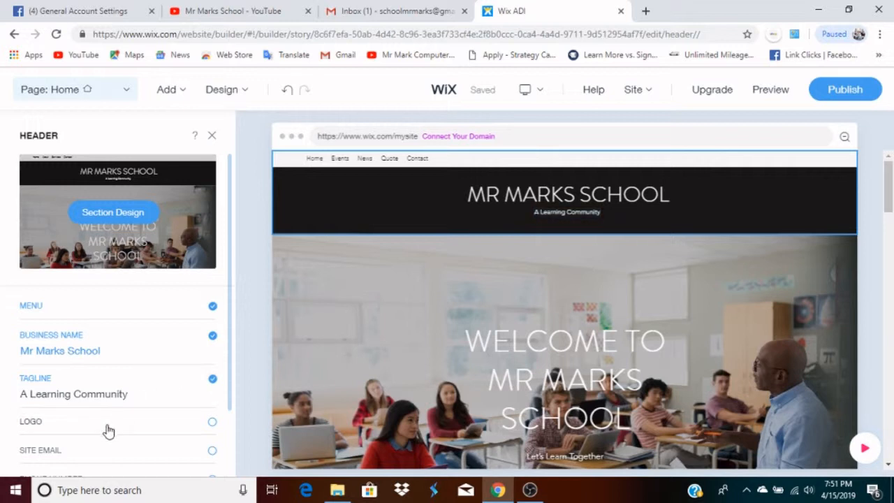
{"action": "left_click", "coordinate": [213, 423]}
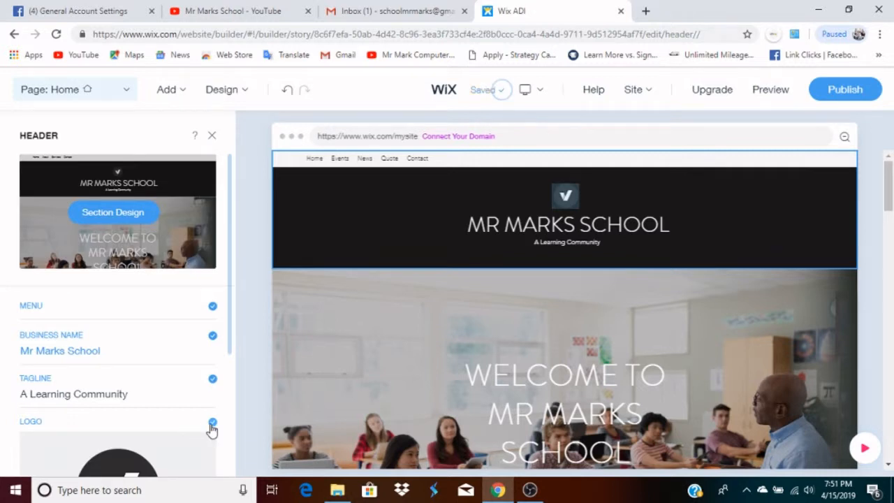
{"action": "scroll", "coordinate": [212, 423], "scroll_direction": "down", "scroll_amount": 1}
{"action": "scroll", "coordinate": [212, 423], "scroll_direction": "down", "scroll_amount": 2}
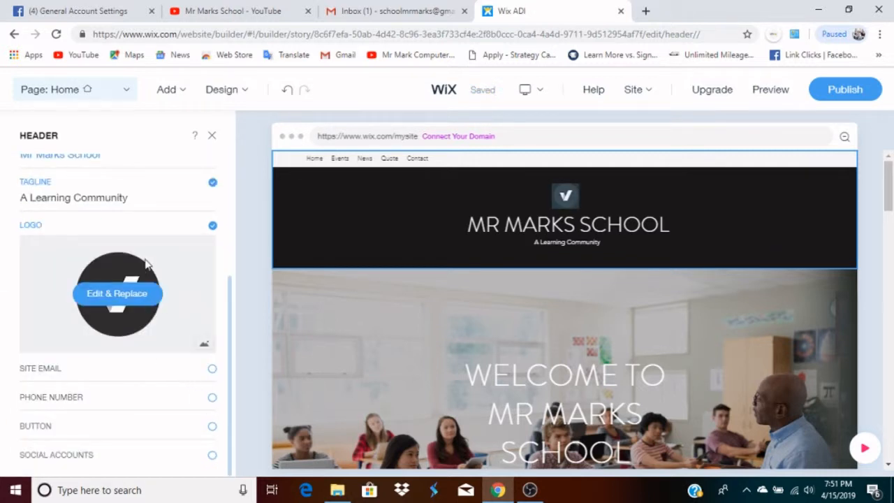
{"action": "left_click", "coordinate": [120, 295]}
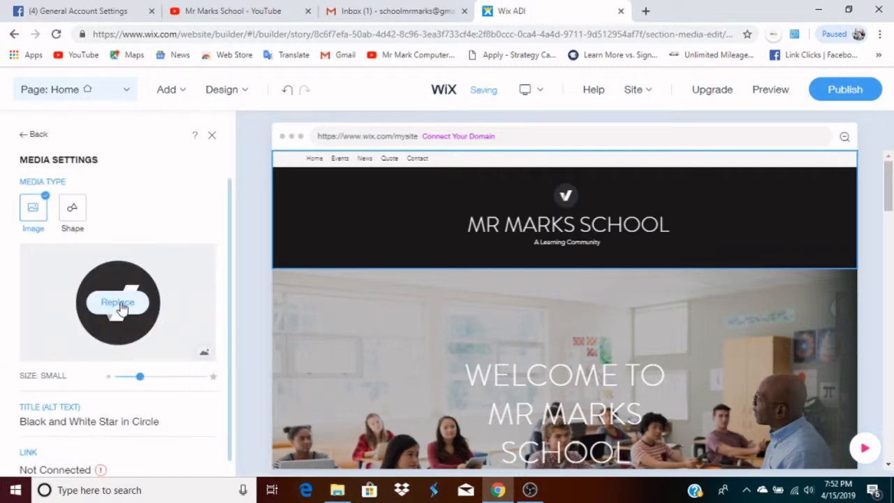
{"action": "left_click", "coordinate": [122, 307]}
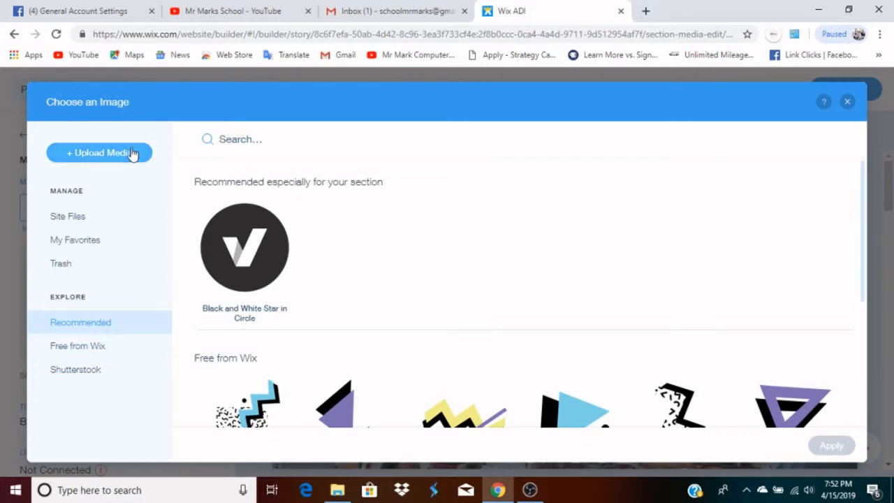
- Look at the available media upload sources and return to the image chooser
{"action": "left_click", "coordinate": [91, 150]}
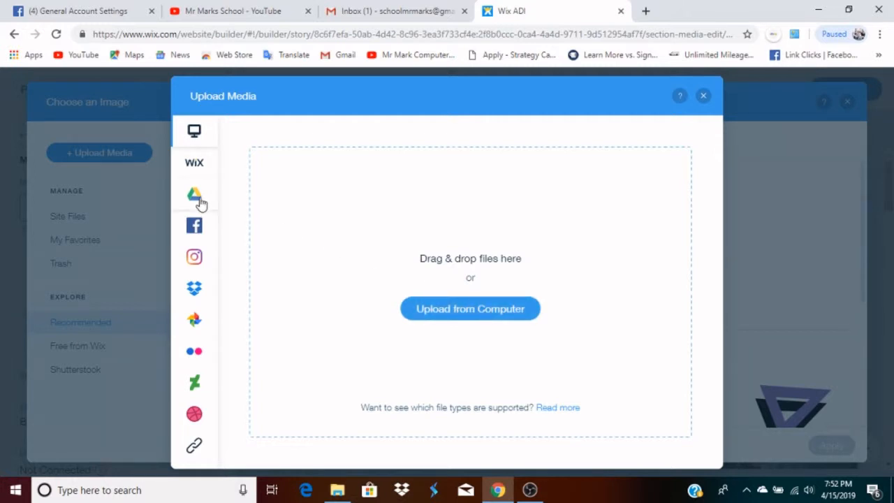
{"action": "mouse_move", "coordinate": [200, 202]}
{"action": "left_click", "coordinate": [706, 99]}
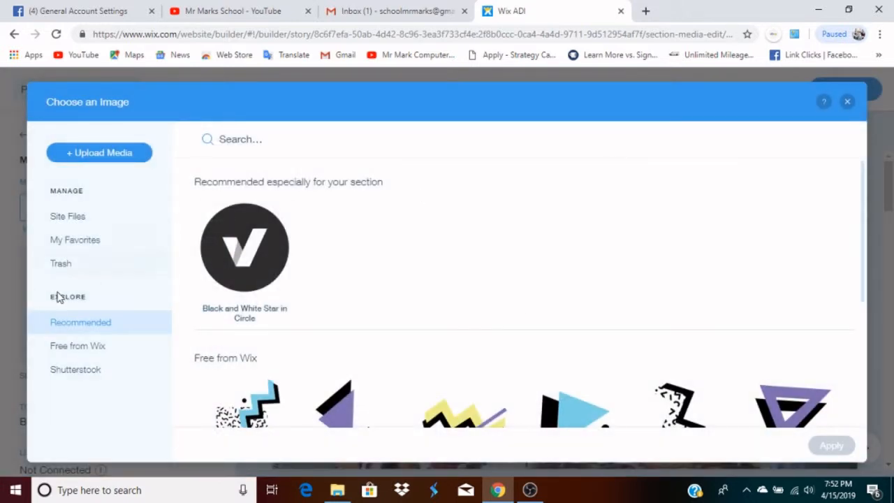
- Search the Free from Wix image collection for "school"
{"action": "left_click", "coordinate": [92, 354]}
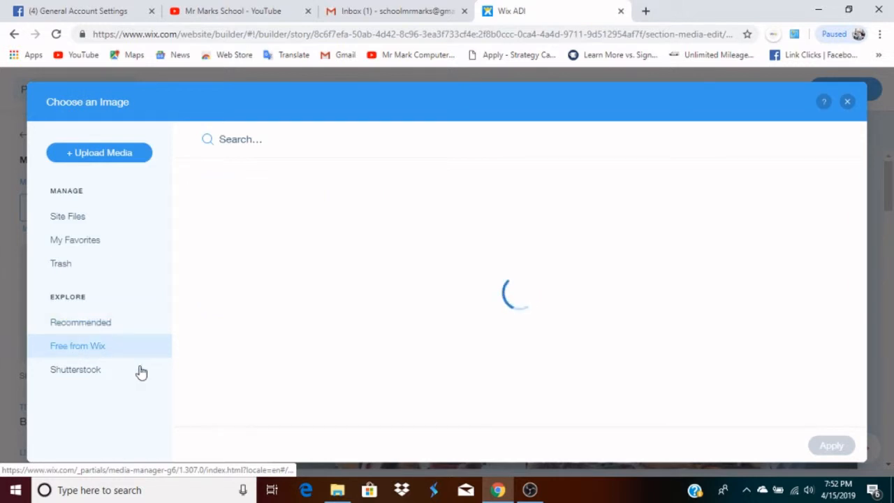
{"action": "left_click", "coordinate": [252, 142]}
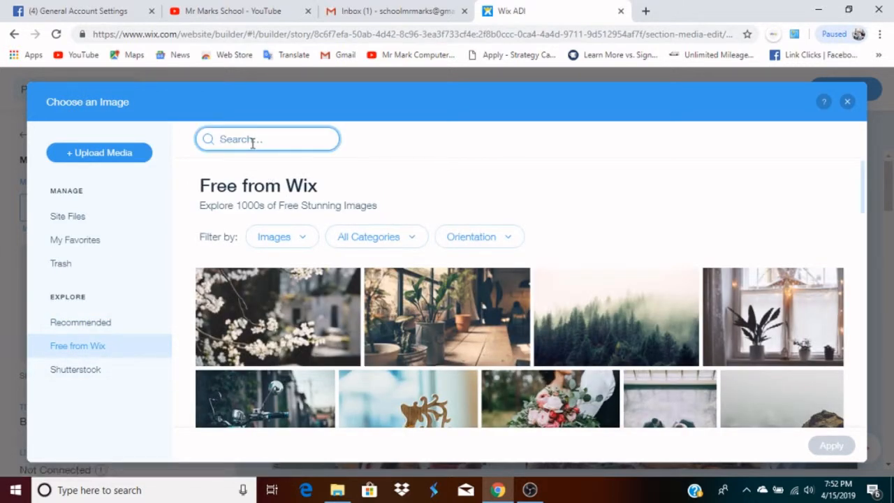
{"action": "type", "text": "c"}
{"action": "key", "text": "BackSpace"}
{"action": "type", "text": "s"}
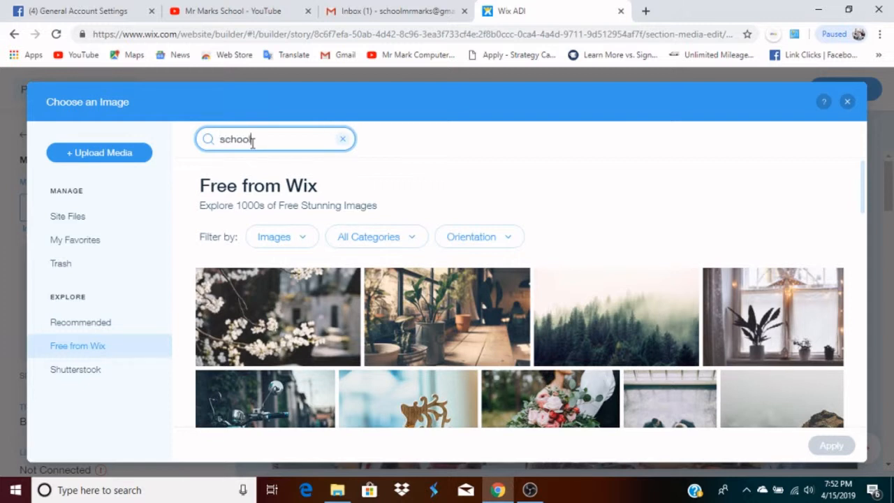
{"action": "type", "text": "chool"}
{"action": "key", "text": "Return"}
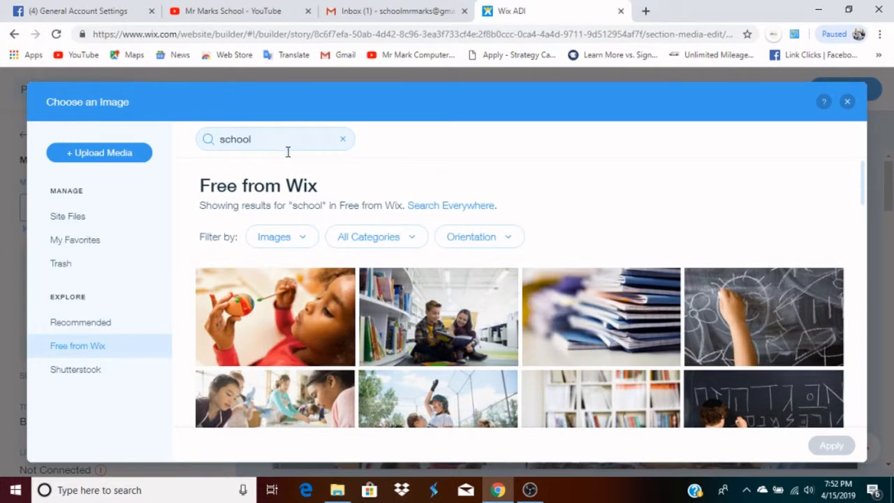
- Apply the Stack of Notebooks image as the header logo and dismiss the offer to create a color palette from it
{"action": "left_click", "coordinate": [607, 313]}
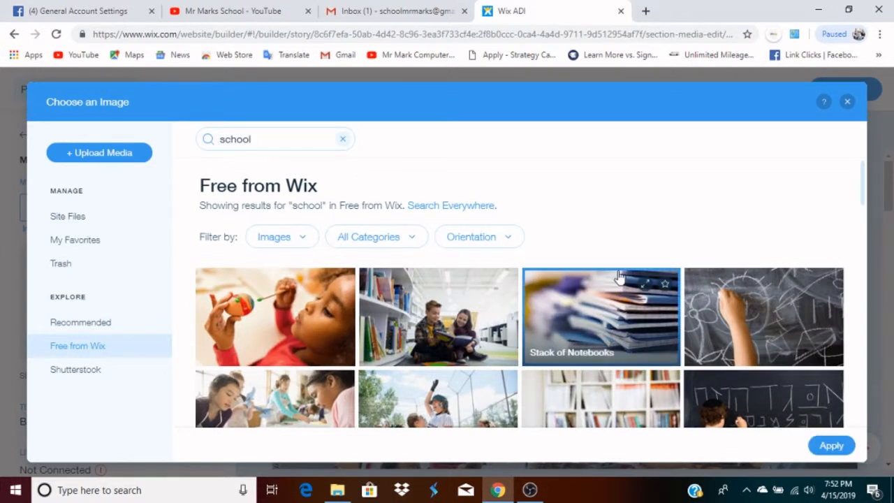
{"action": "left_click", "coordinate": [831, 447]}
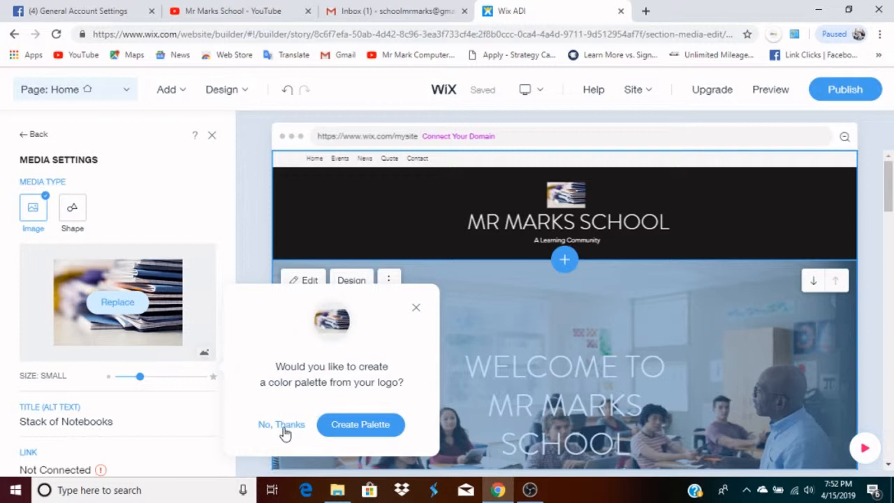
{"action": "left_click", "coordinate": [417, 312]}
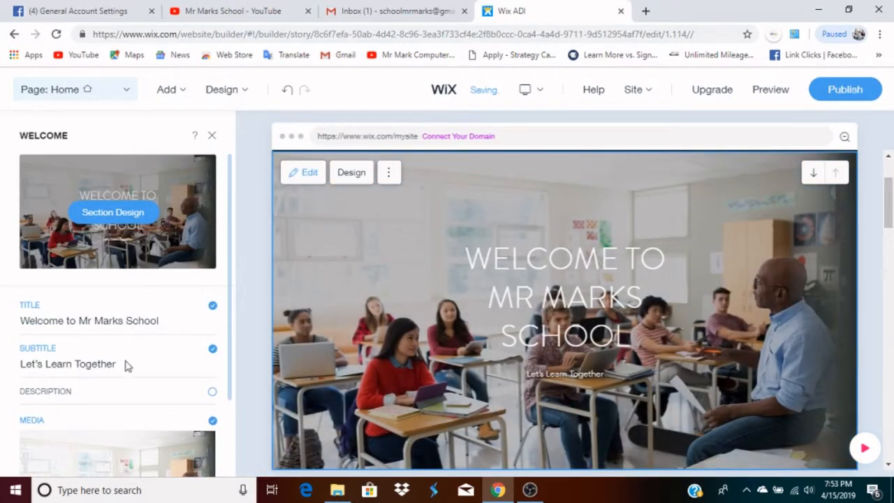
{"action": "left_click", "coordinate": [131, 362]}
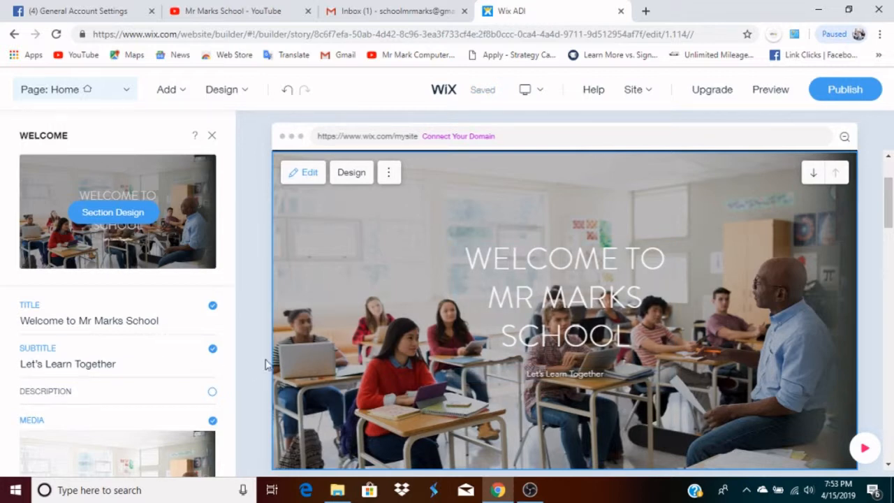
{"action": "left_click", "coordinate": [388, 172]}
{"action": "scroll", "coordinate": [531, 334], "scroll_direction": "up", "scroll_amount": 1}
{"action": "scroll", "coordinate": [530, 322], "scroll_direction": "up", "scroll_amount": 2}
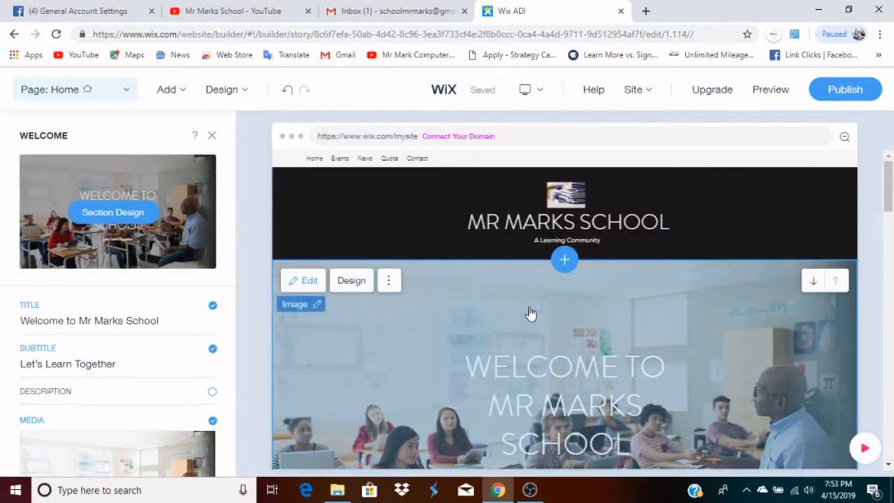
{"action": "scroll", "coordinate": [510, 304], "scroll_direction": "down", "scroll_amount": 2}
{"action": "scroll", "coordinate": [447, 245], "scroll_direction": "up", "scroll_amount": 2}
- Return to the header settings and show the site email and the phone number in the header
{"action": "left_click", "coordinate": [400, 213]}
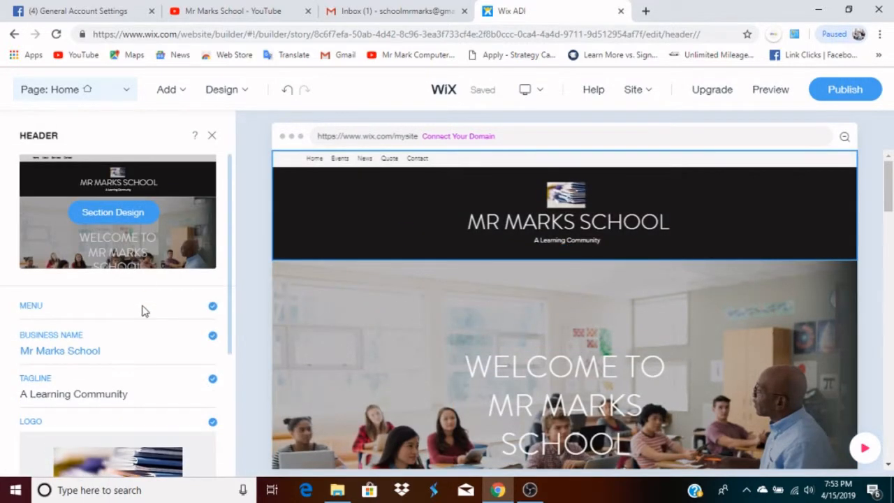
{"action": "scroll", "coordinate": [140, 324], "scroll_direction": "down", "scroll_amount": 2}
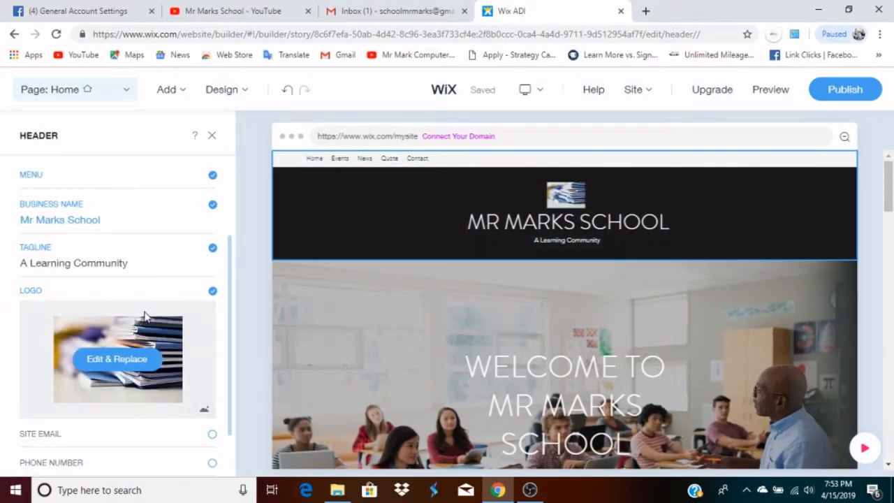
{"action": "scroll", "coordinate": [142, 311], "scroll_direction": "down", "scroll_amount": 1}
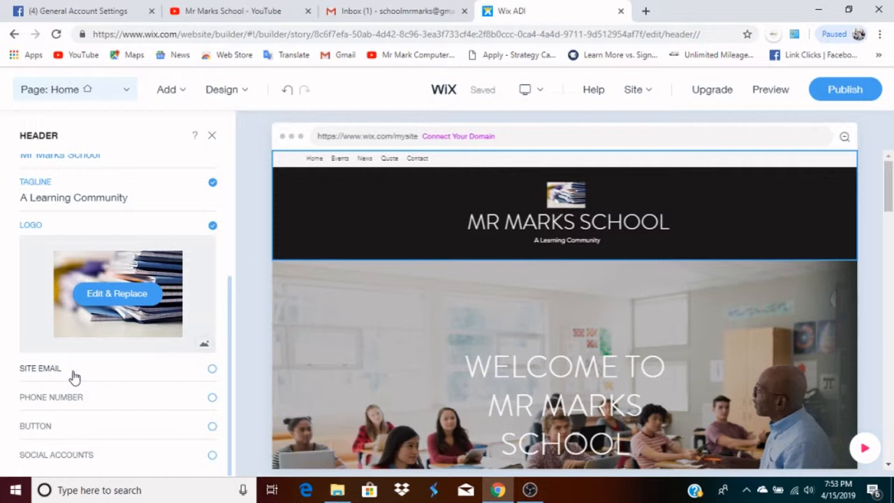
{"action": "left_click", "coordinate": [212, 371]}
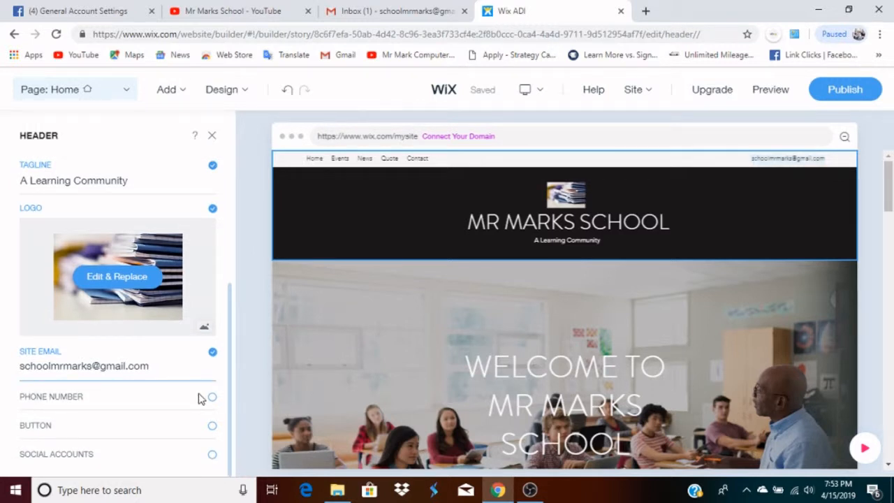
{"action": "left_click", "coordinate": [213, 400]}
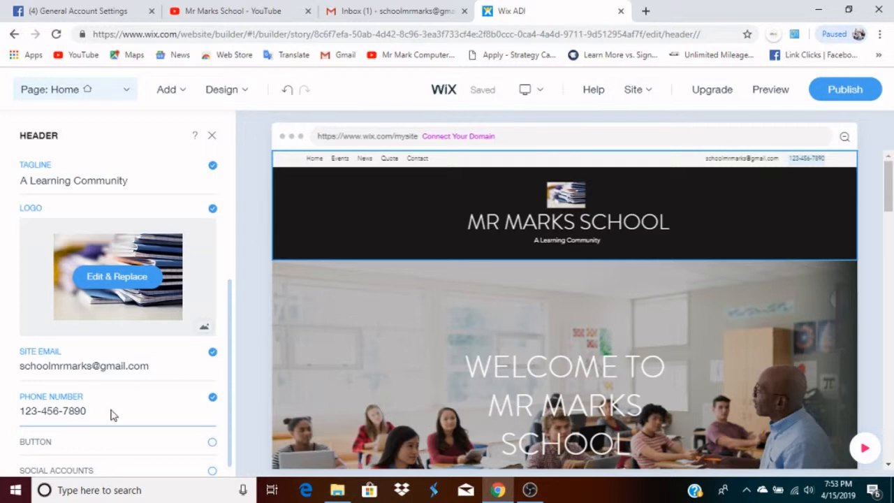
- Show the Get In Touch button in the header and link it to the school's phone number
{"action": "scroll", "coordinate": [111, 415], "scroll_direction": "down", "scroll_amount": 1}
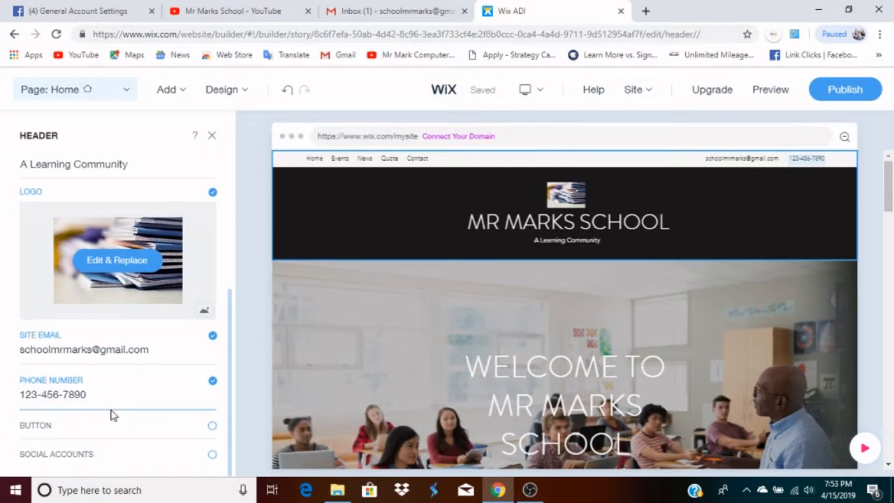
{"action": "left_click", "coordinate": [213, 428]}
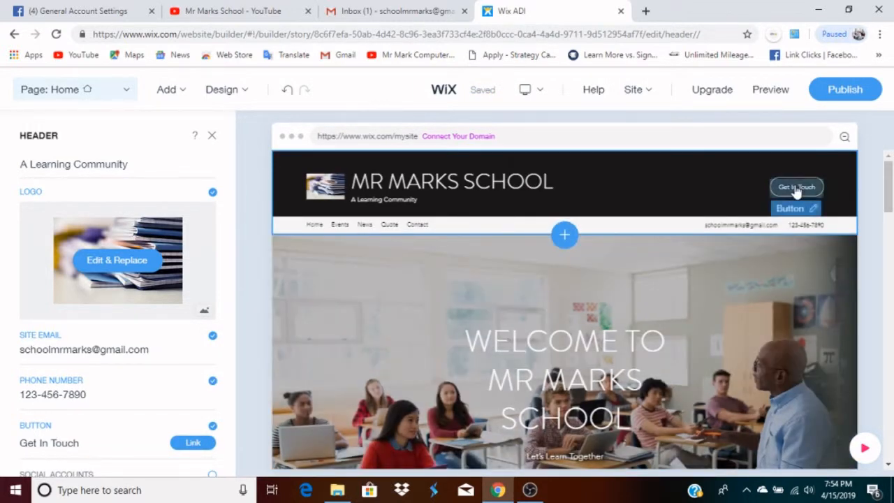
{"action": "left_click", "coordinate": [189, 443]}
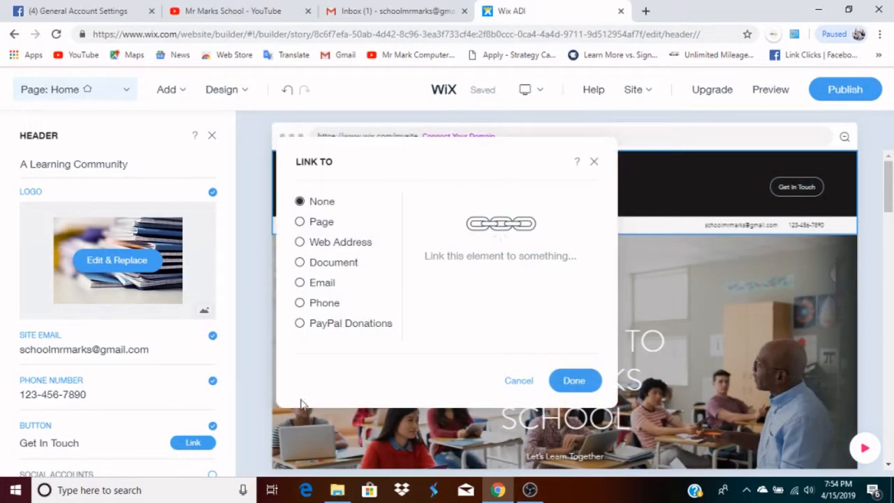
{"action": "left_click", "coordinate": [299, 303]}
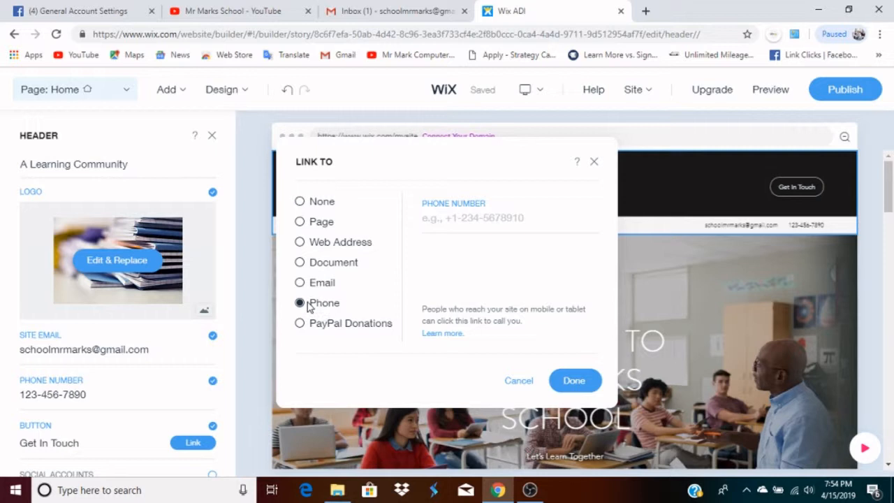
{"action": "left_click", "coordinate": [470, 225]}
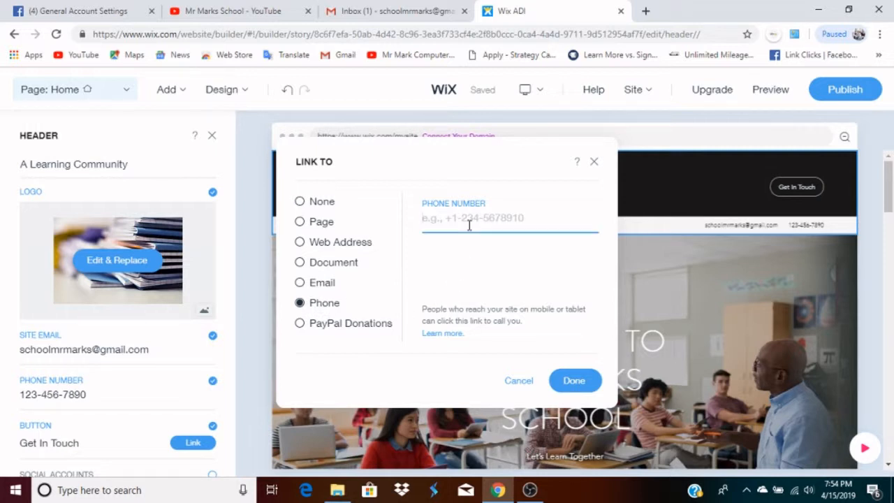
{"action": "type", "text": "123-456-7890"}
{"action": "left_click", "coordinate": [577, 382]}
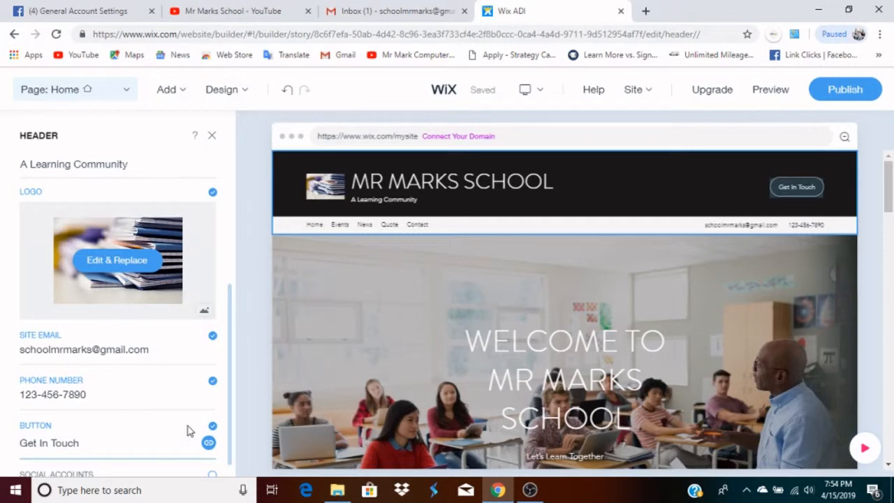
- Show the social accounts in the header and open the list of their links
{"action": "scroll", "coordinate": [189, 430], "scroll_direction": "down", "scroll_amount": 1}
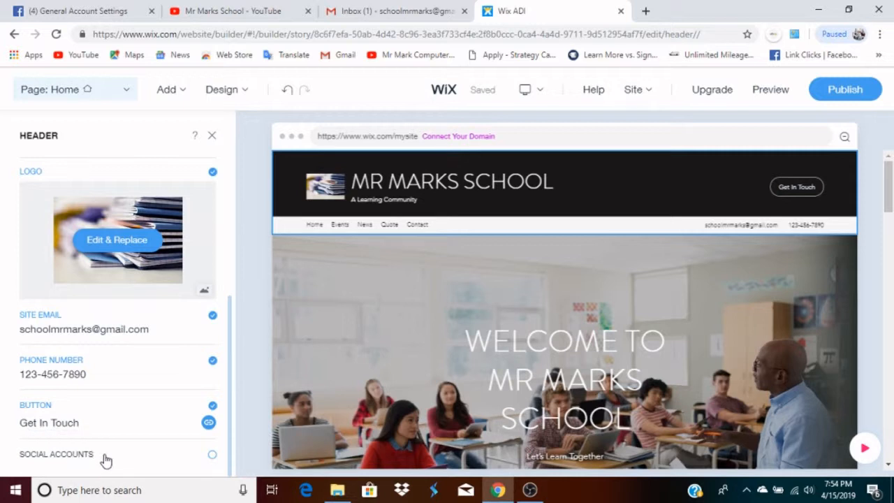
{"action": "left_click", "coordinate": [213, 455]}
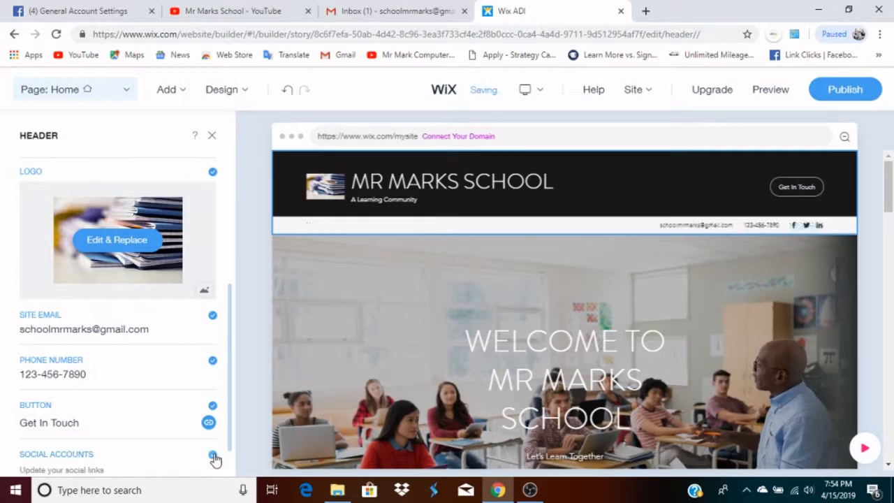
{"action": "scroll", "coordinate": [230, 422], "scroll_direction": "down", "scroll_amount": 1}
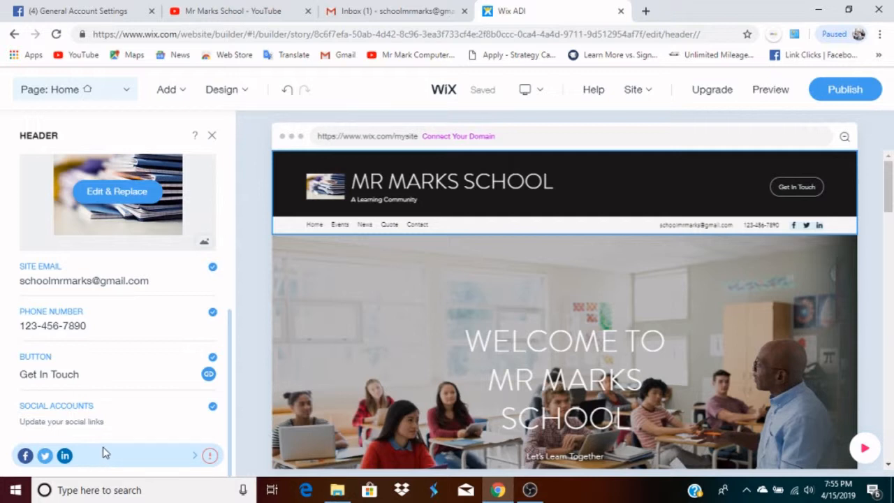
{"action": "left_click", "coordinate": [197, 458]}
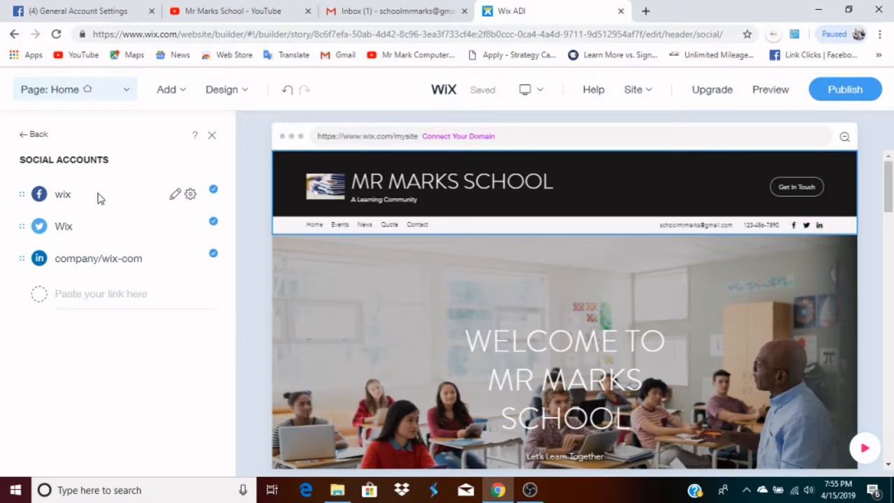
- Open the Facebook link for editing, and hide the Twitter and LinkedIn accounts from the header
{"action": "left_click", "coordinate": [176, 197]}
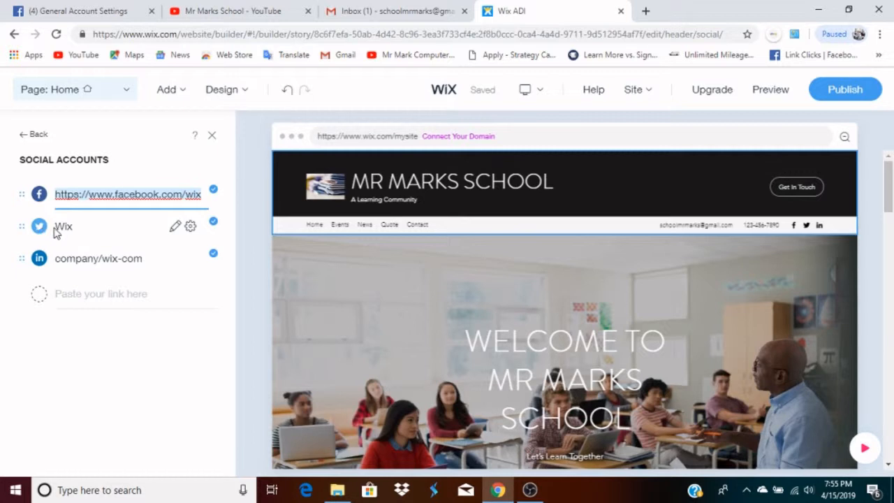
{"action": "left_click", "coordinate": [214, 225]}
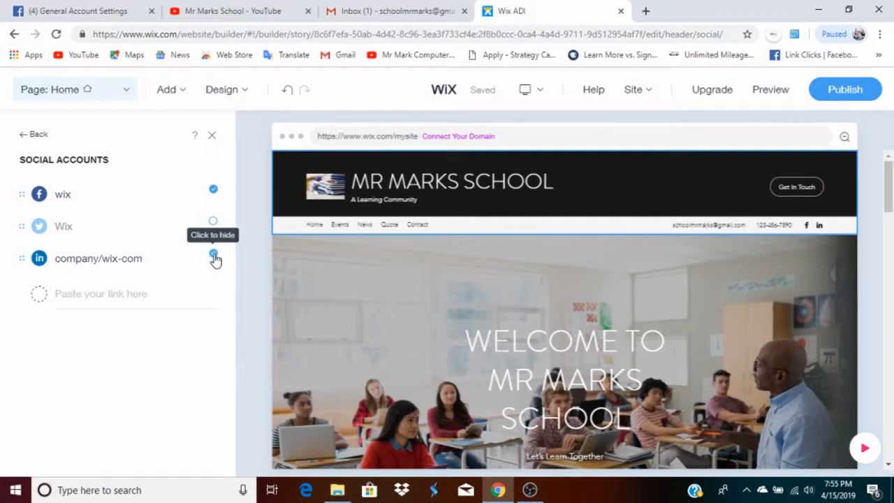
{"action": "left_click", "coordinate": [214, 256]}
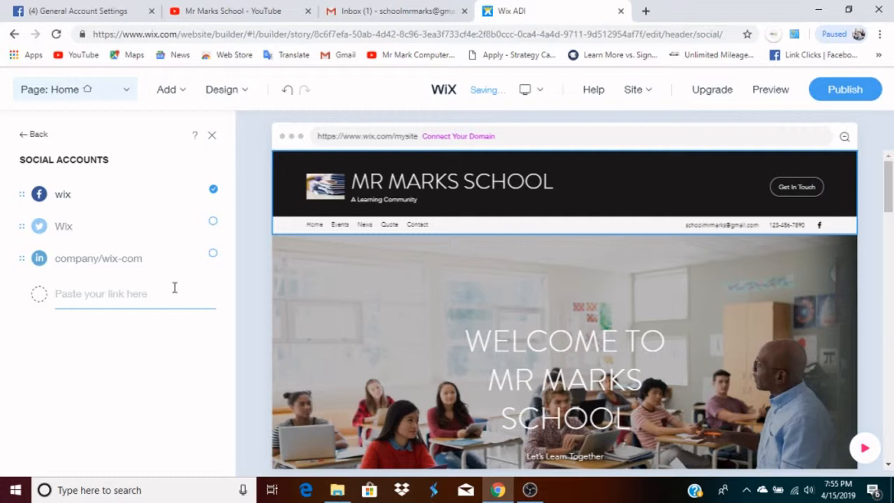
- Copy the Mr Marks School YouTube channel's address and add it as a new link in the header's social accounts
{"action": "left_click", "coordinate": [235, 13]}
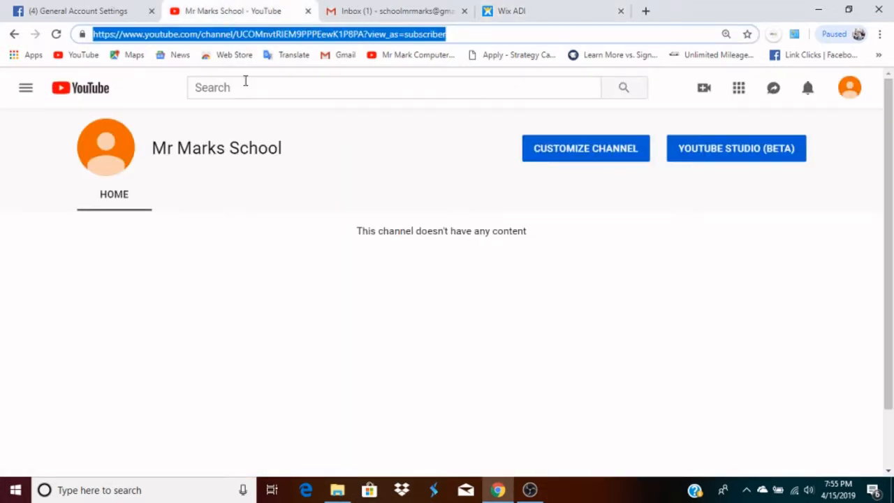
{"action": "right_click", "coordinate": [260, 32]}
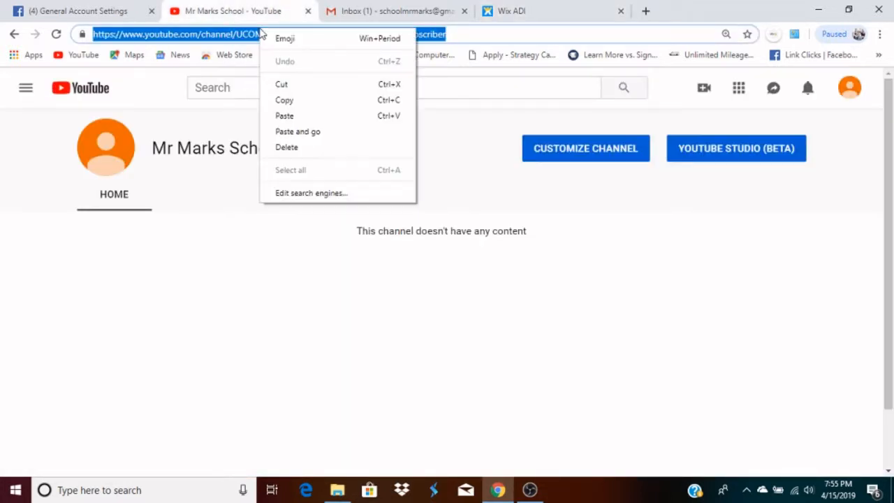
{"action": "left_click", "coordinate": [286, 102]}
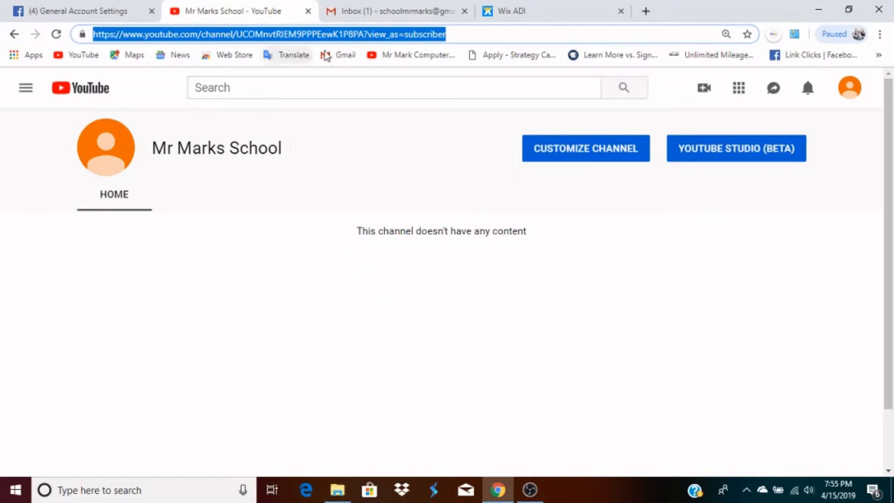
{"action": "left_click", "coordinate": [537, 15]}
{"action": "left_click", "coordinate": [79, 299]}
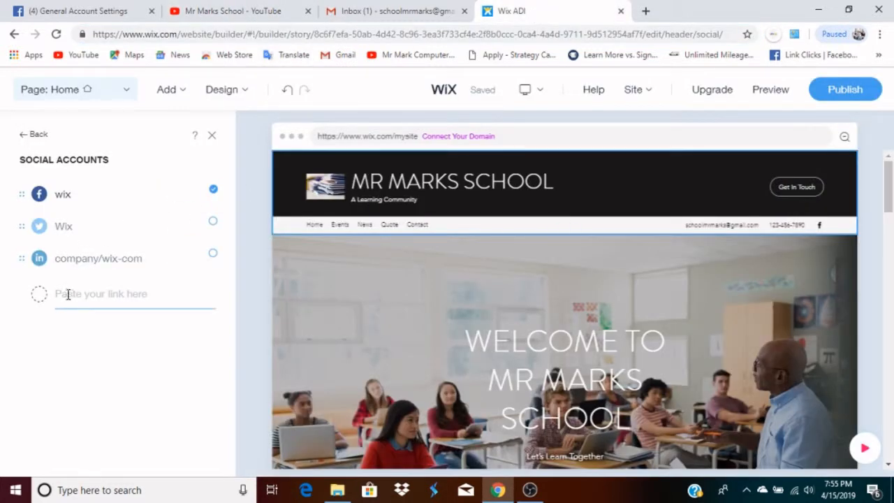
{"action": "left_click", "coordinate": [67, 294]}
{"action": "right_click", "coordinate": [68, 294]}
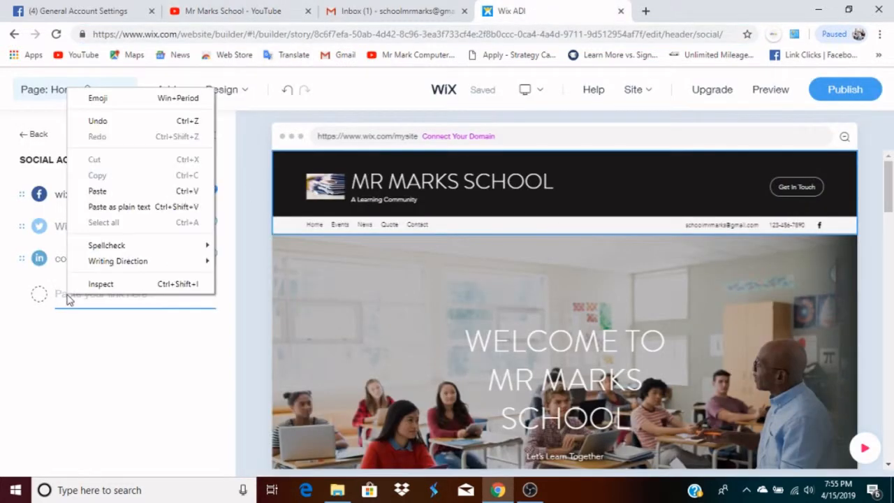
{"action": "left_click", "coordinate": [106, 190]}
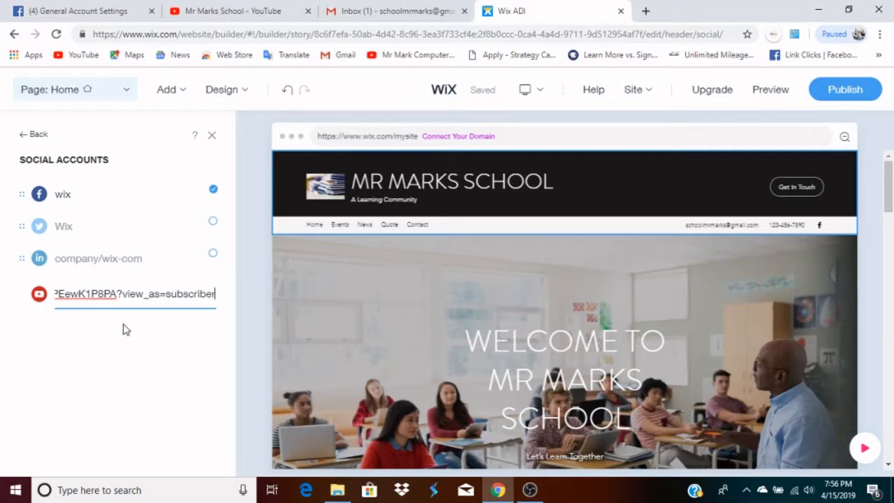
{"action": "key", "text": "Return"}
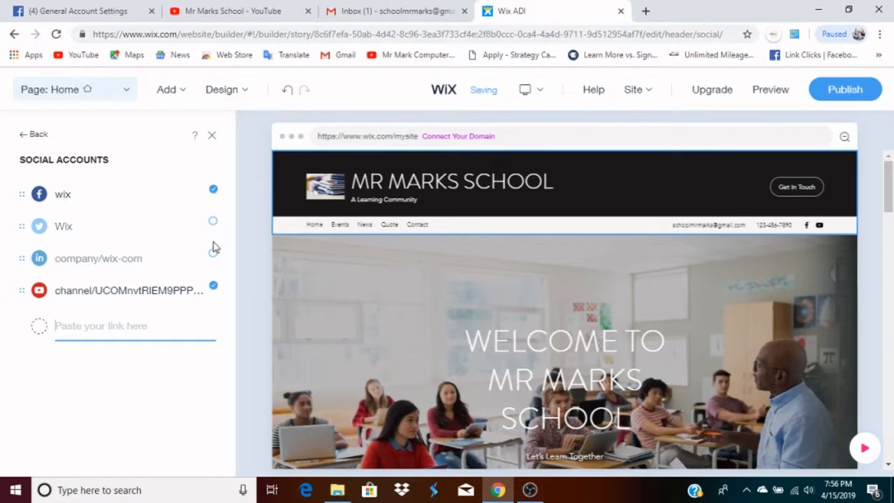
- Return to the header settings, and close them along with the What's Next guide
{"action": "left_click", "coordinate": [27, 139]}
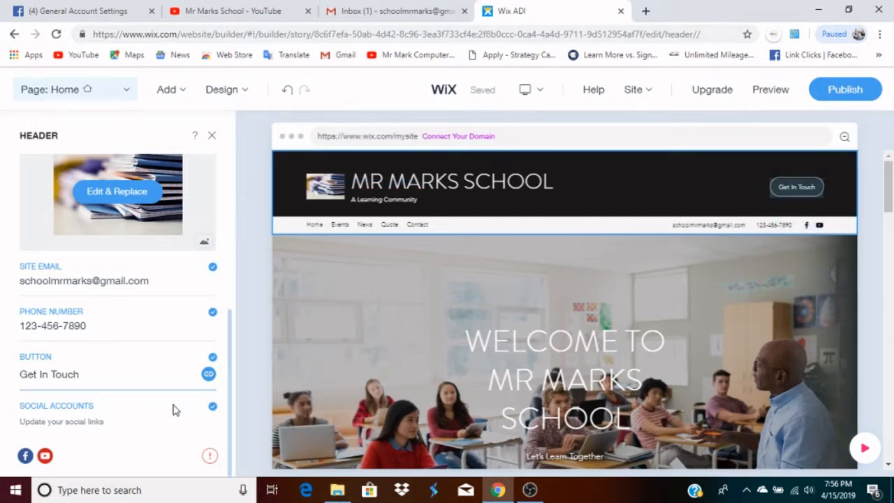
{"action": "scroll", "coordinate": [174, 411], "scroll_direction": "up", "scroll_amount": 3}
{"action": "scroll", "coordinate": [175, 410], "scroll_direction": "up", "scroll_amount": 2}
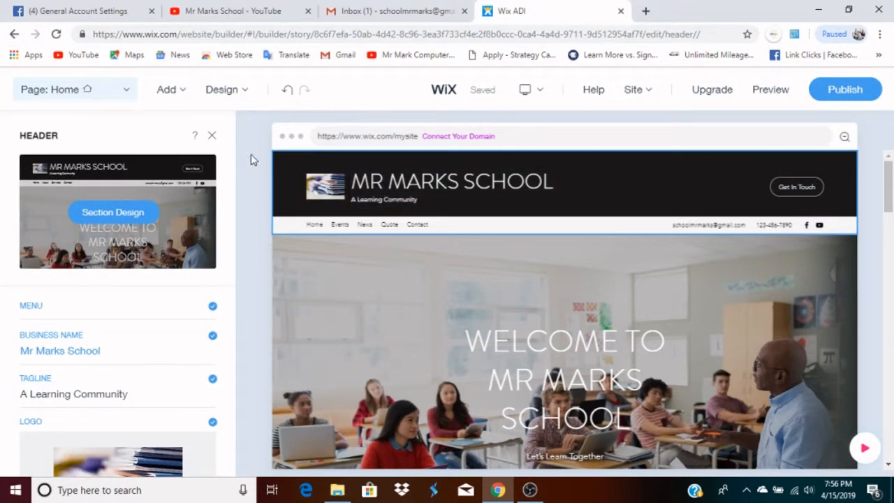
{"action": "left_click", "coordinate": [212, 136]}
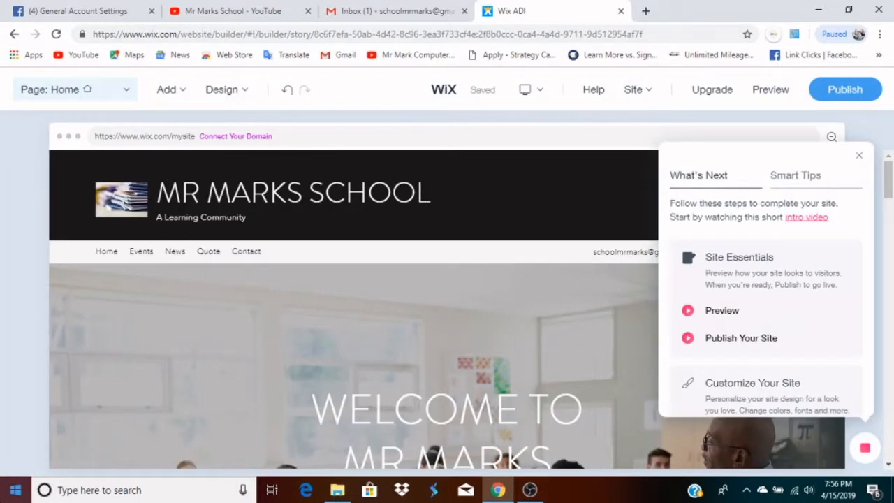
{"action": "left_click", "coordinate": [860, 157]}
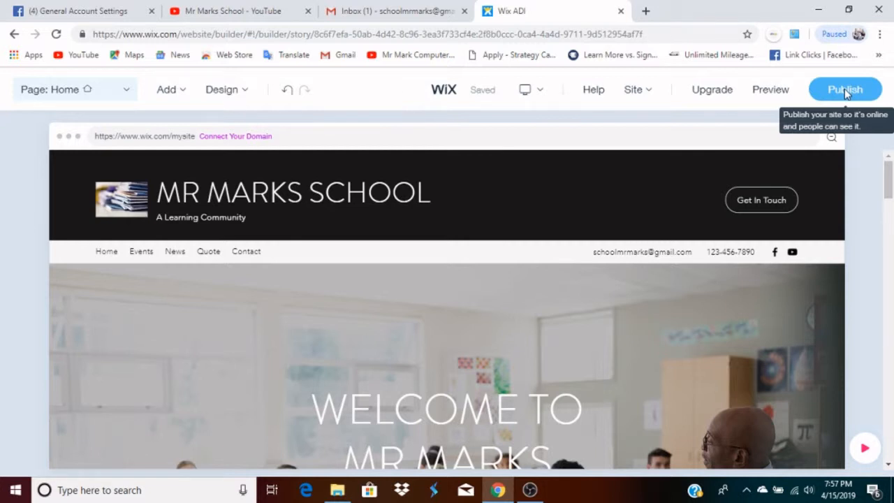
- Start publishing the site and set the ending of its free Wix.com address to mrmarksschool
{"action": "left_click", "coordinate": [846, 93]}
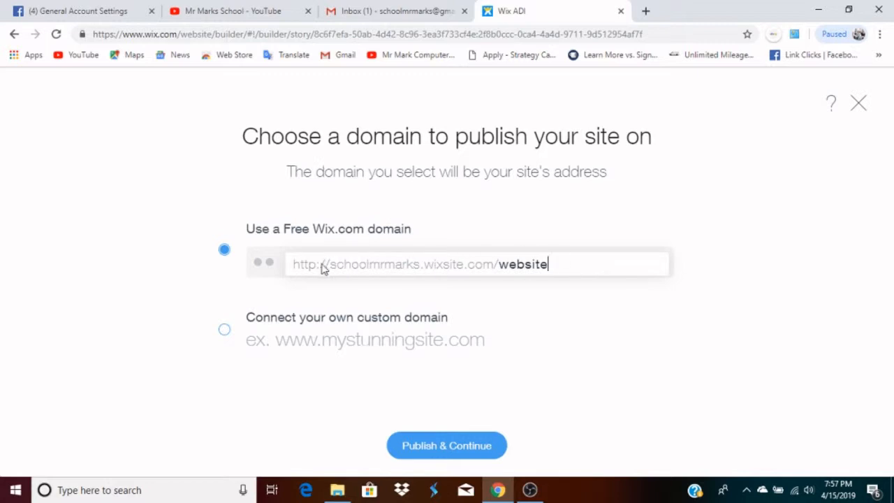
{"action": "key", "text": "BackSpace"}
{"action": "key", "text": "BackSpace"}
{"action": "key", "text": "BackSpace"}
{"action": "key", "text": "BackSpace"}
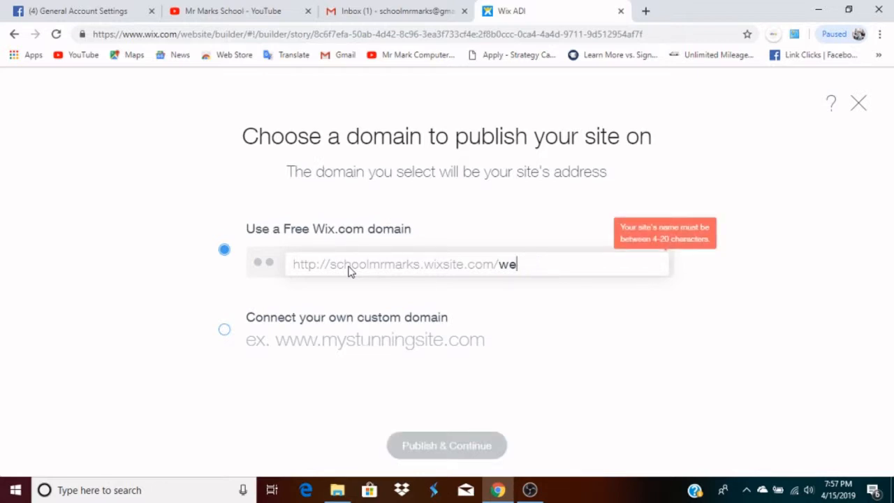
{"action": "key", "text": "BackSpace"}
{"action": "key", "text": "BackSpace"}
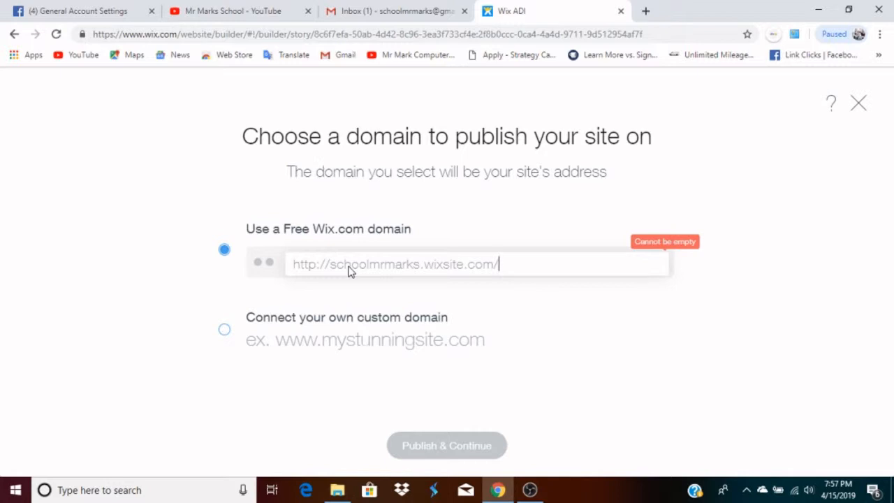
{"action": "type", "text": "m"}
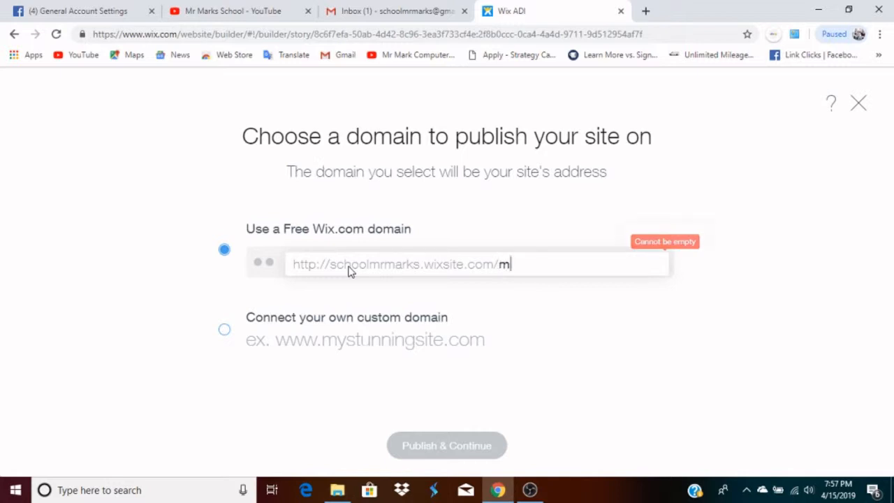
{"action": "type", "text": "rm"}
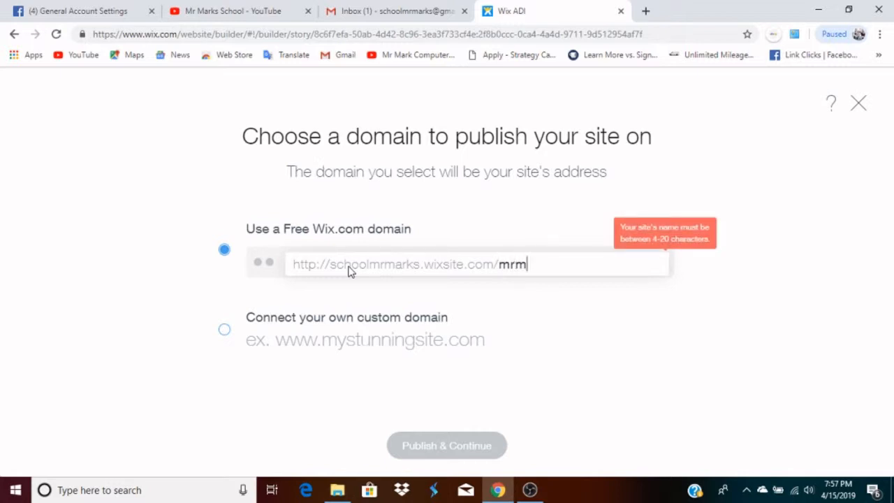
{"action": "type", "text": "arks"}
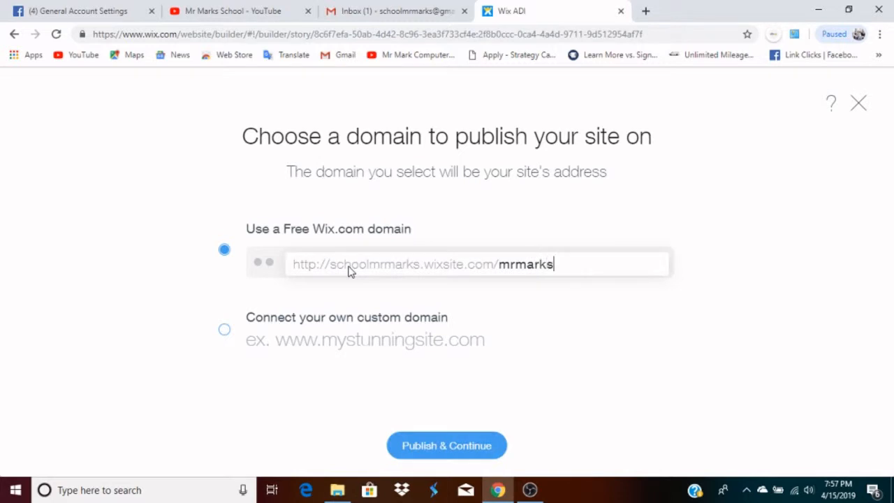
{"action": "type", "text": "school"}
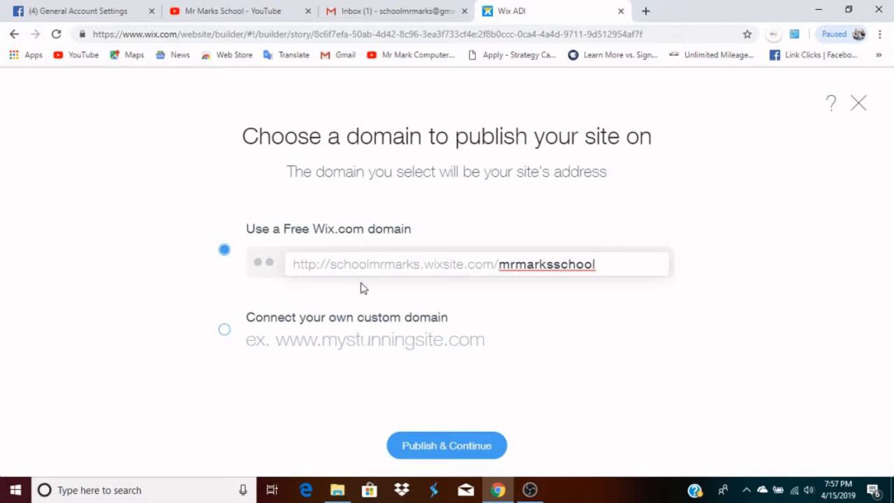
- Publish the site on the free Wix.com domain and view the live site
{"action": "left_click", "coordinate": [444, 453]}
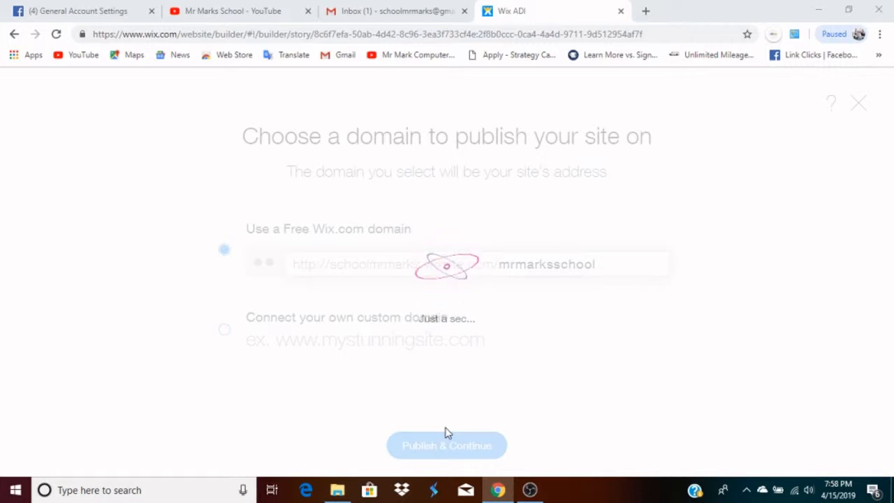
{"action": "left_click", "coordinate": [447, 434]}
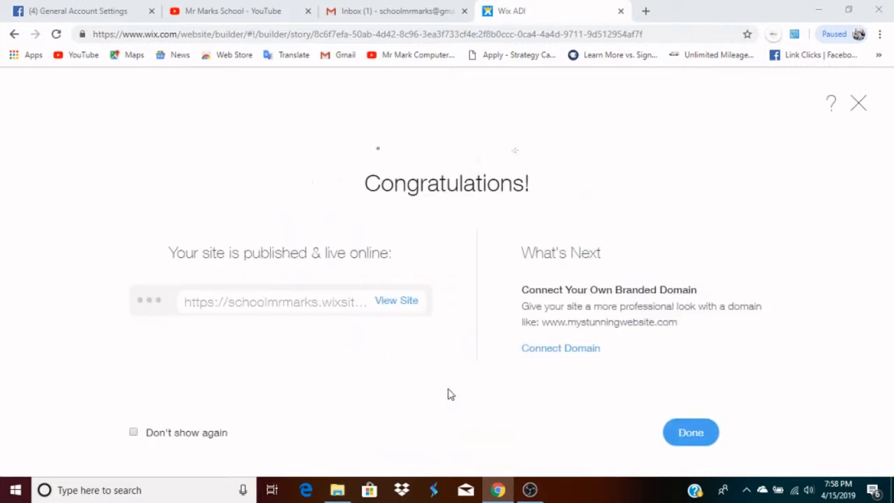
{"action": "left_click", "coordinate": [397, 305]}
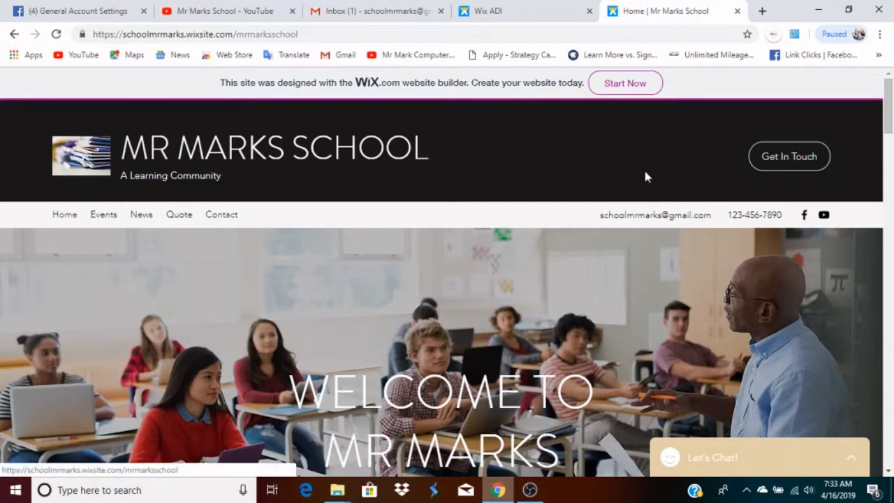
- Switch back to the Wix ADI editor, open the Welcome section for editing and look through its alternative section designs
{"action": "left_click", "coordinate": [512, 11]}
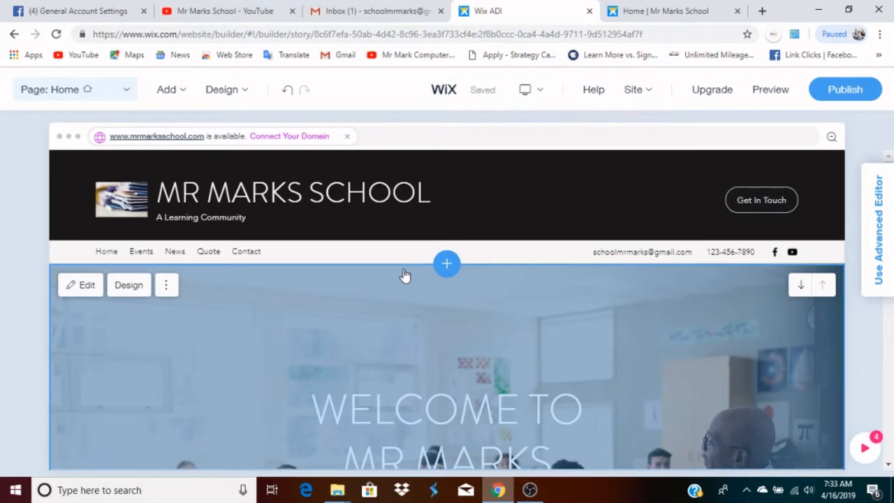
{"action": "left_click", "coordinate": [223, 310]}
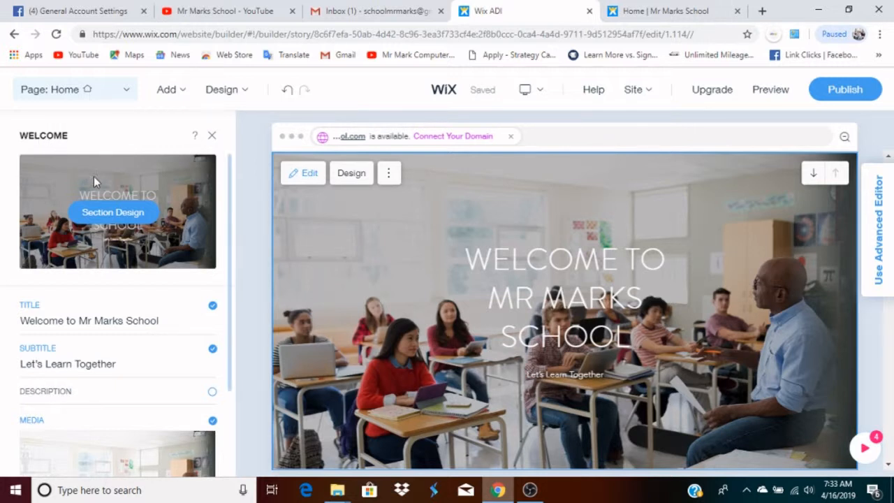
{"action": "left_click", "coordinate": [112, 213]}
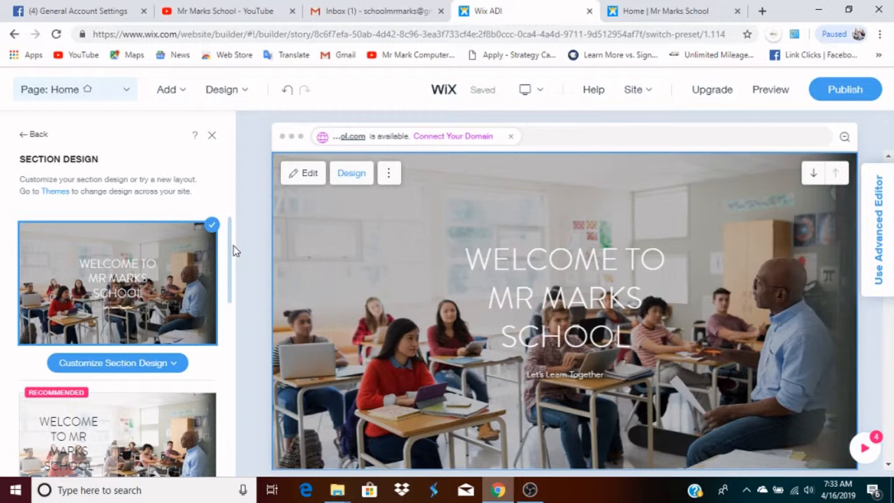
{"action": "left_click_drag", "start_coordinate": [233, 248], "coordinate": [237, 302]}
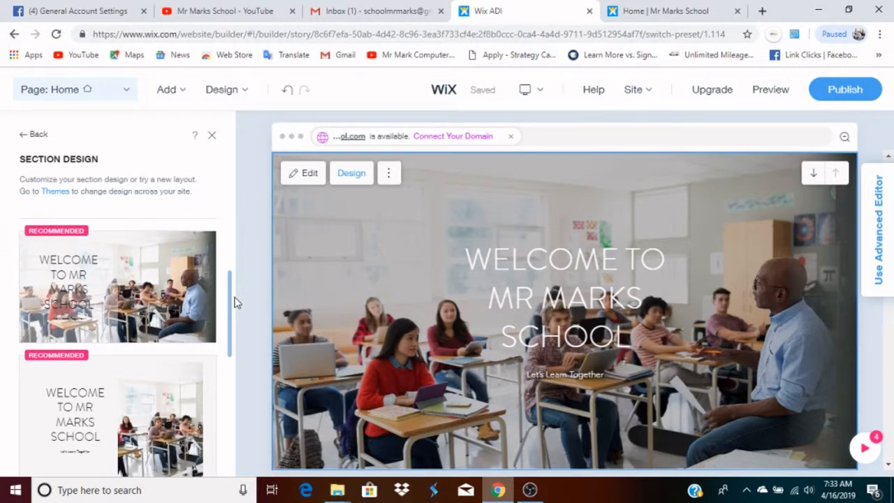
{"action": "mouse_move", "coordinate": [96, 279]}
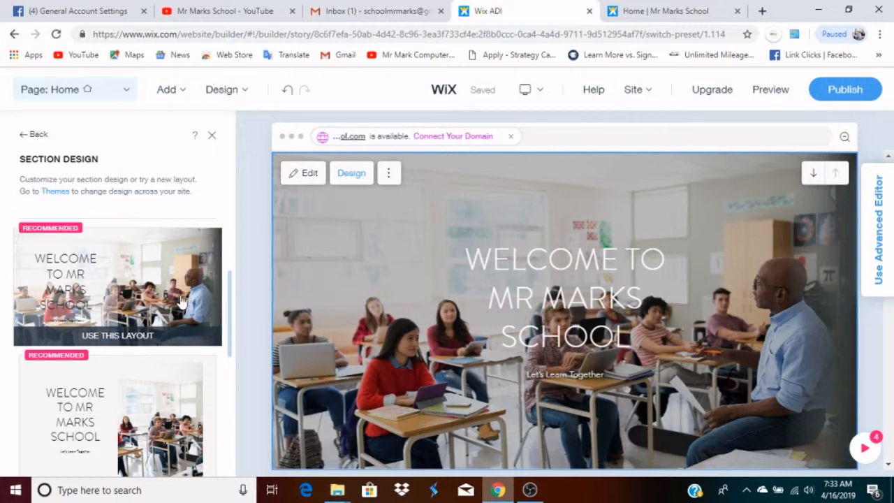
{"action": "left_click_drag", "start_coordinate": [230, 303], "coordinate": [241, 228]}
{"action": "left_click", "coordinate": [23, 135]}
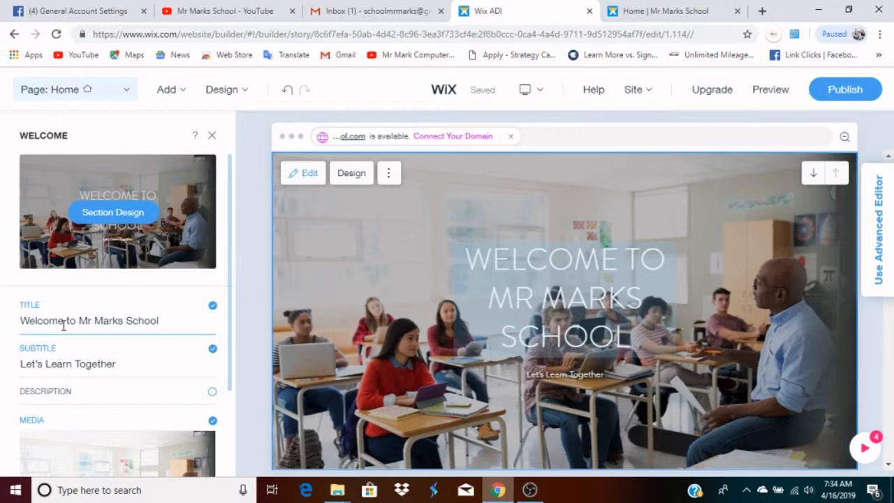
- Hide the Welcome section's title and show it again
{"action": "left_click", "coordinate": [212, 307]}
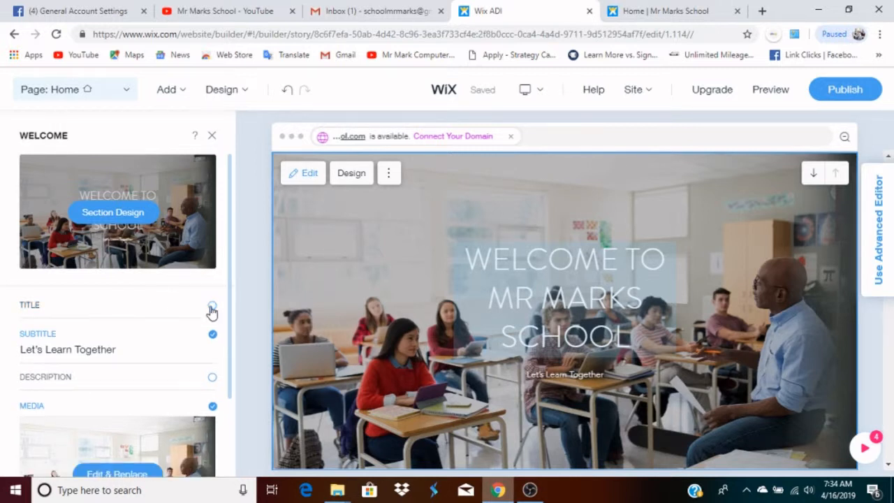
{"action": "left_click", "coordinate": [212, 309]}
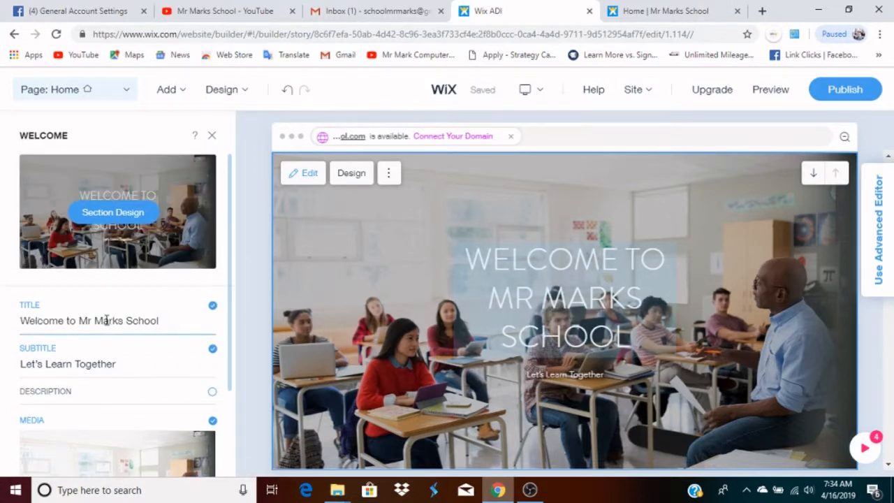
{"action": "left_click", "coordinate": [80, 365]}
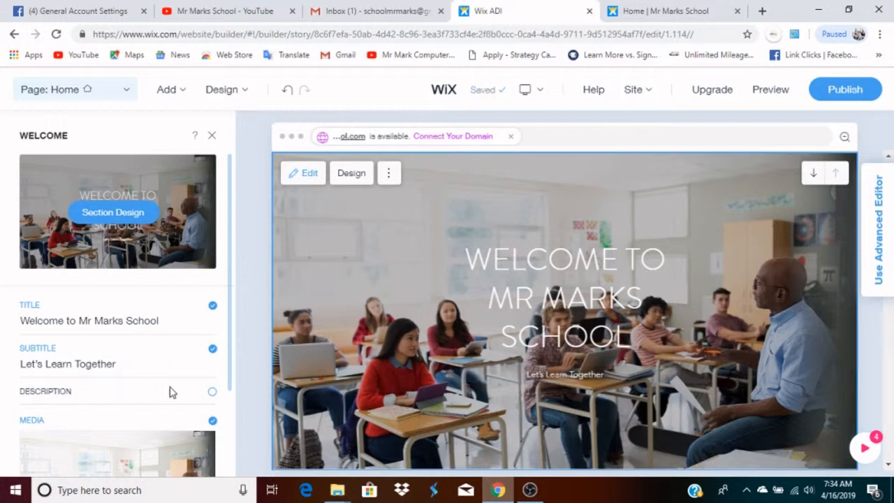
- Show the description and replace its text with "Mr Marks school aims to provide a quality education to all of its students in various areas of academics studies."
{"action": "left_click", "coordinate": [213, 395]}
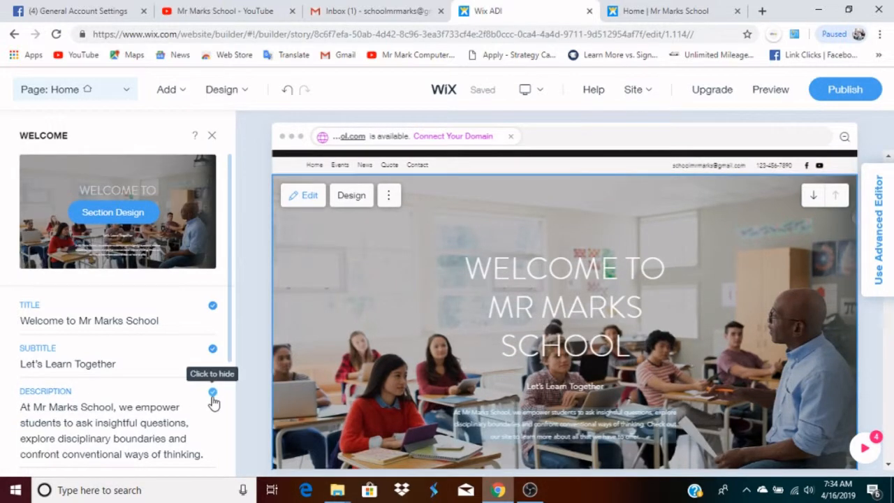
{"action": "scroll", "coordinate": [216, 404], "scroll_direction": "down", "scroll_amount": 2}
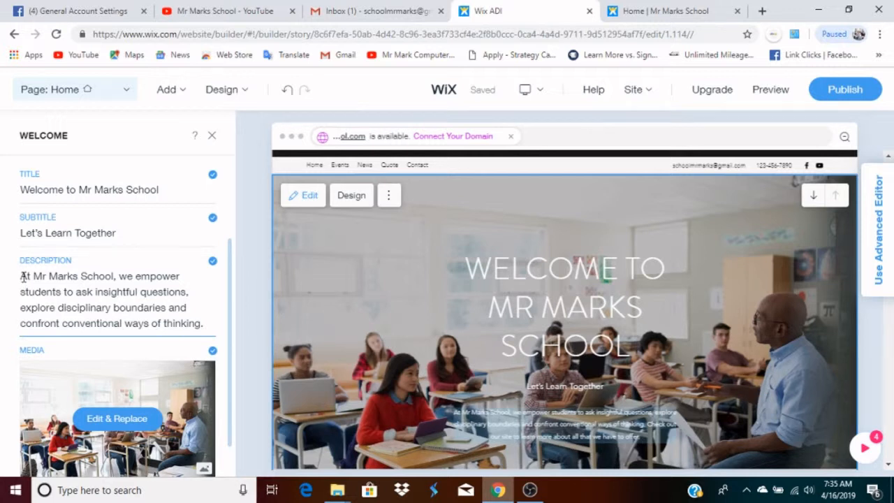
{"action": "left_click_drag", "start_coordinate": [23, 276], "coordinate": [126, 378]}
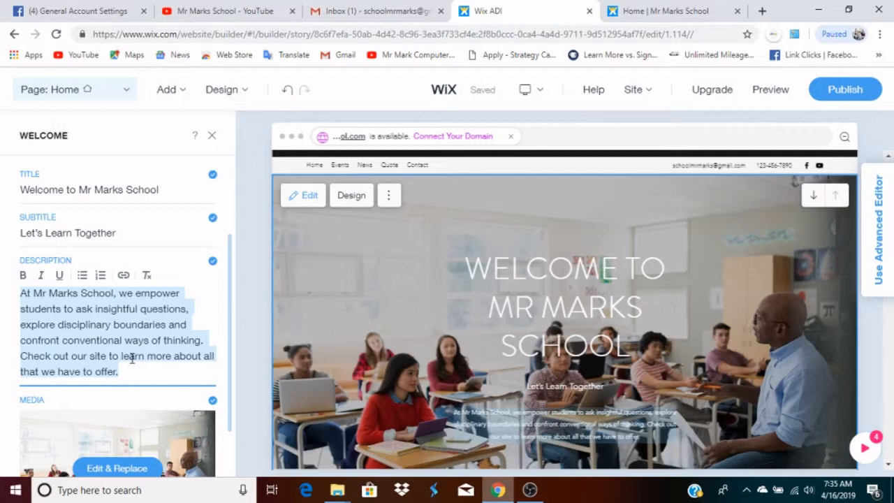
{"action": "key", "text": "BackSpace"}
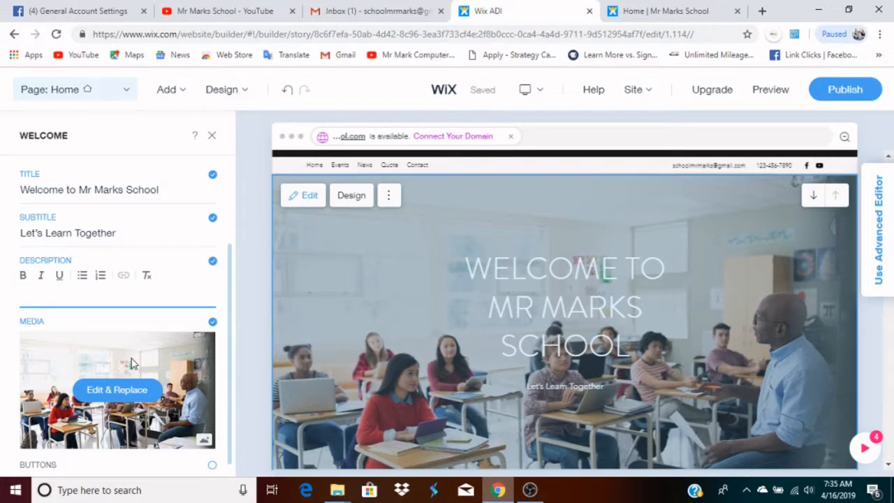
{"action": "type", "text": "Mr Mar"}
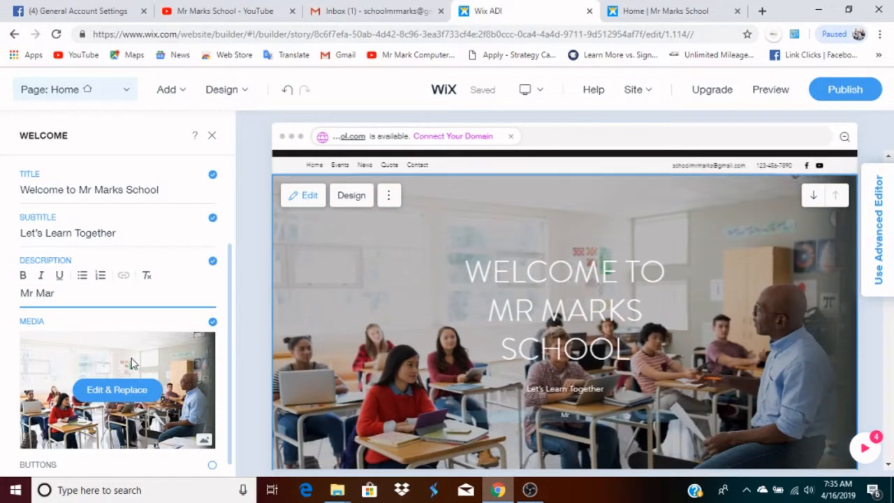
{"action": "type", "text": "ks school aims to pro"}
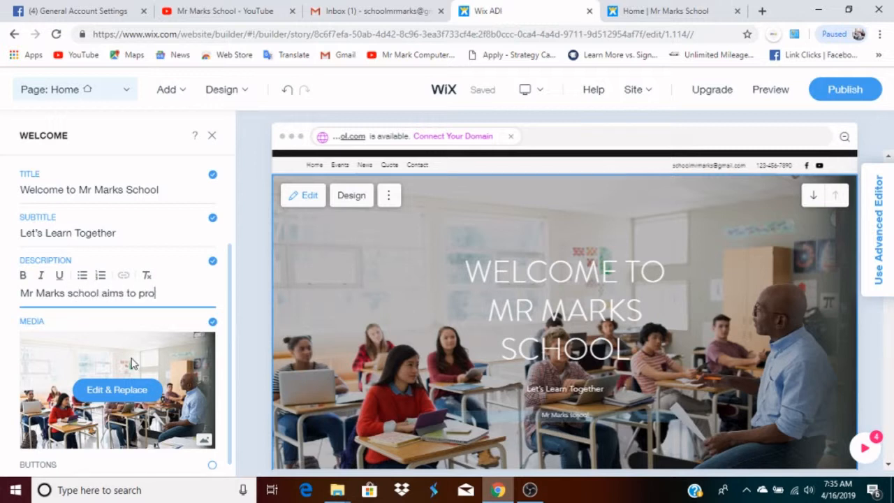
{"action": "type", "text": "vide a "}
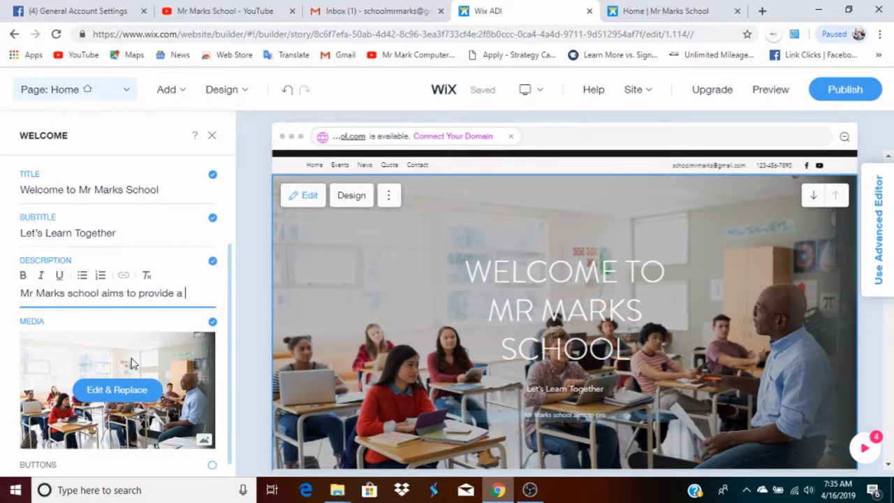
{"action": "type", "text": "quality educa"}
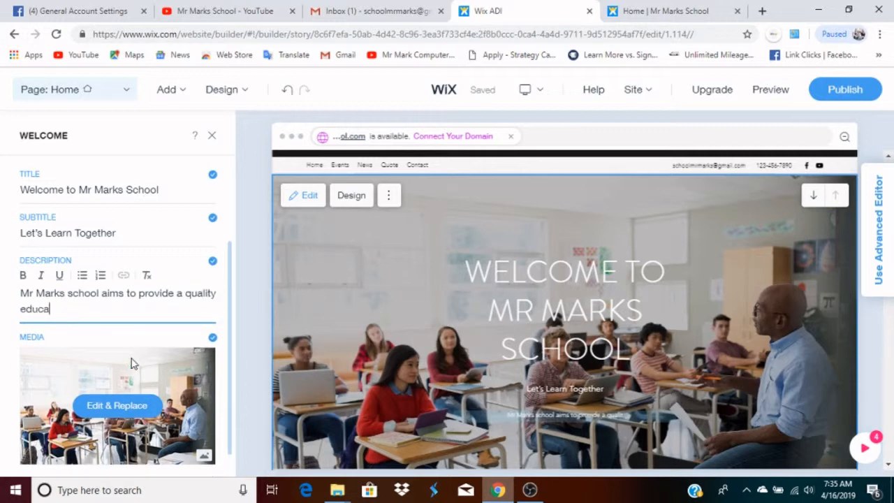
{"action": "type", "text": "tion "}
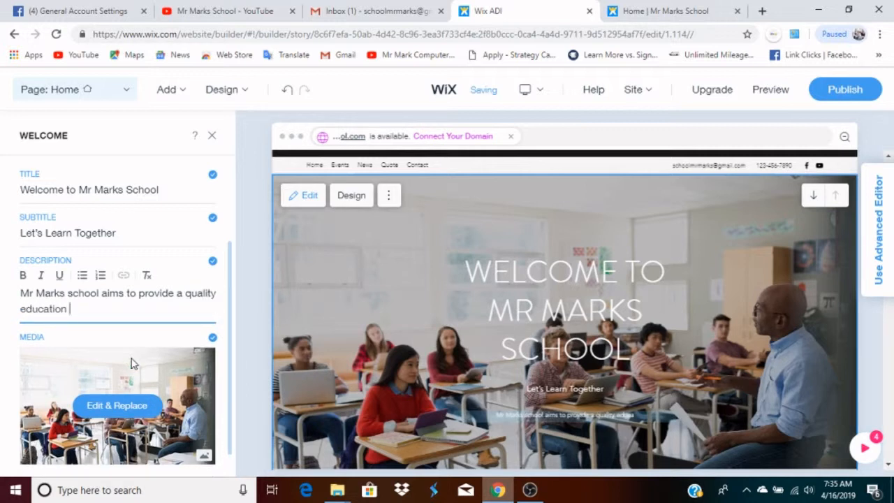
{"action": "type", "text": "to all of"}
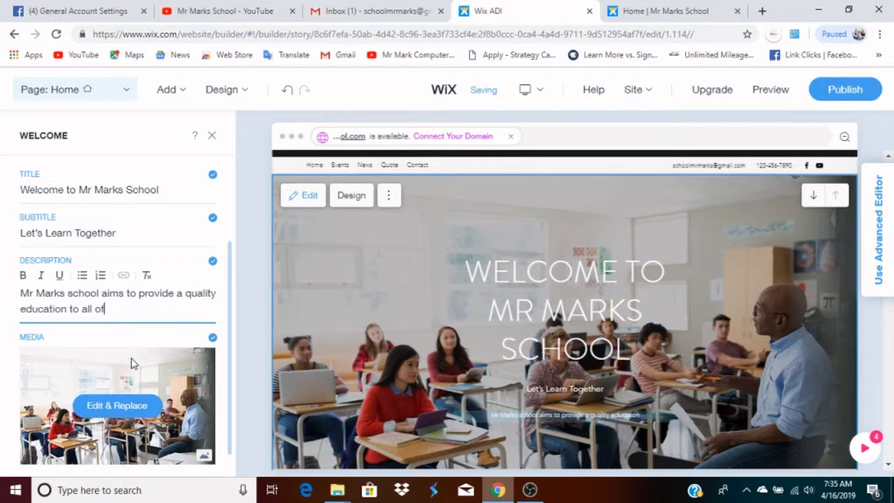
{"action": "type", "text": " it"}
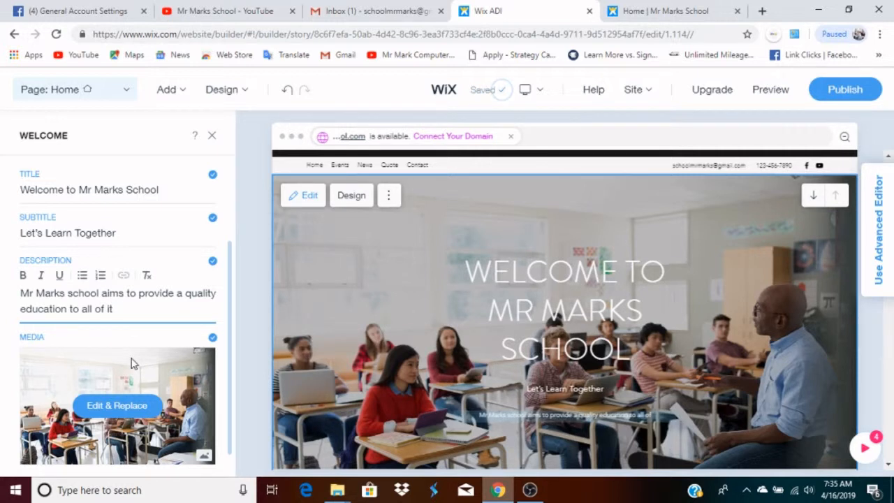
{"action": "type", "text": "s students in "}
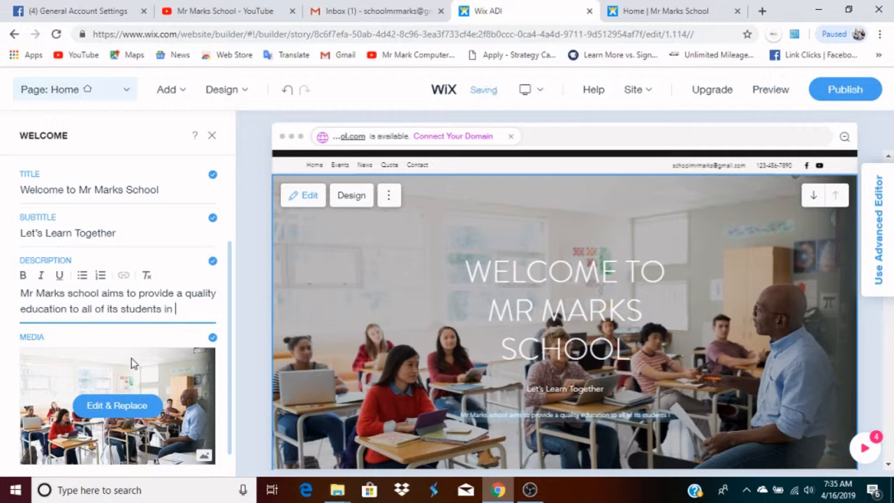
{"action": "type", "text": "various area"}
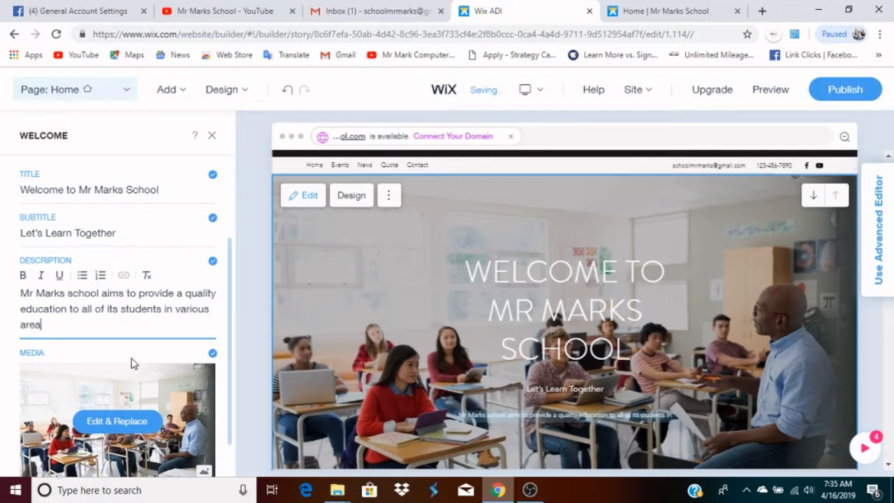
{"action": "type", "text": "s"}
{"action": "type", "text": " of"}
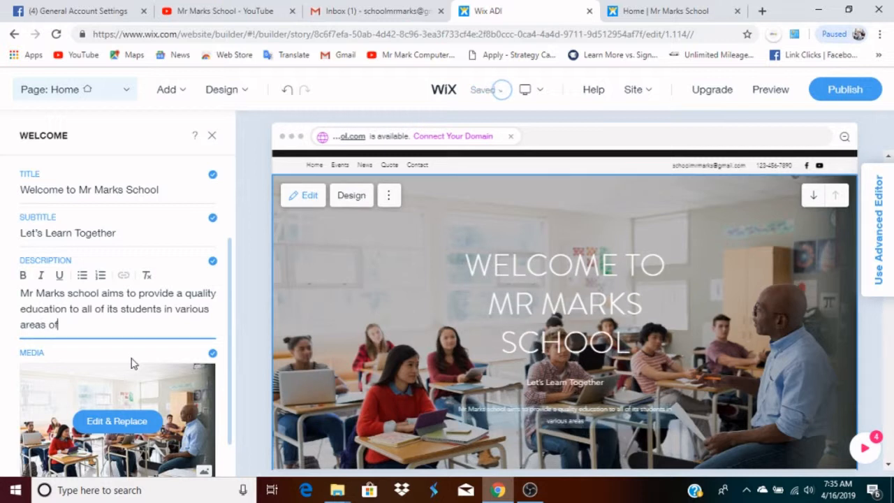
{"action": "type", "text": " academics"}
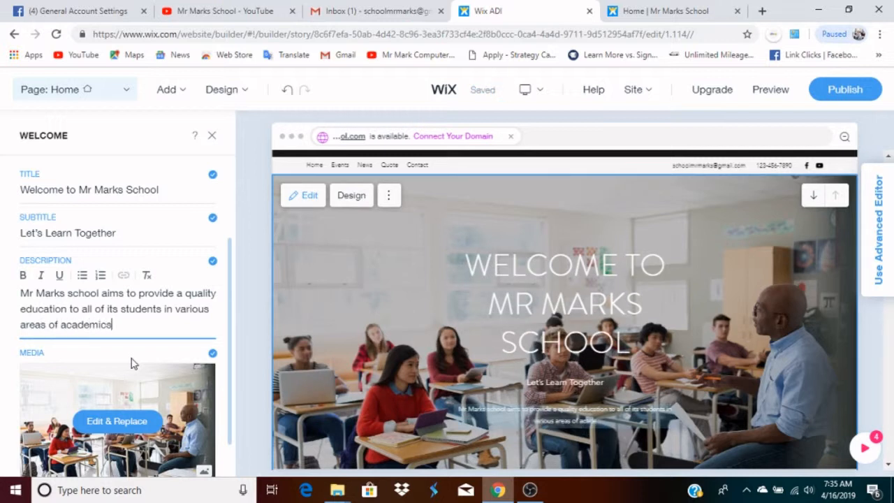
{"action": "type", "text": " studie"}
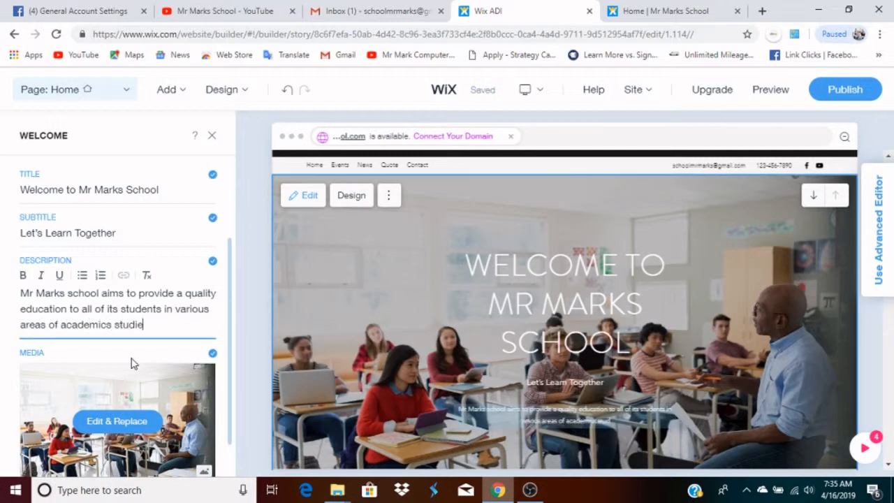
{"action": "type", "text": "s."}
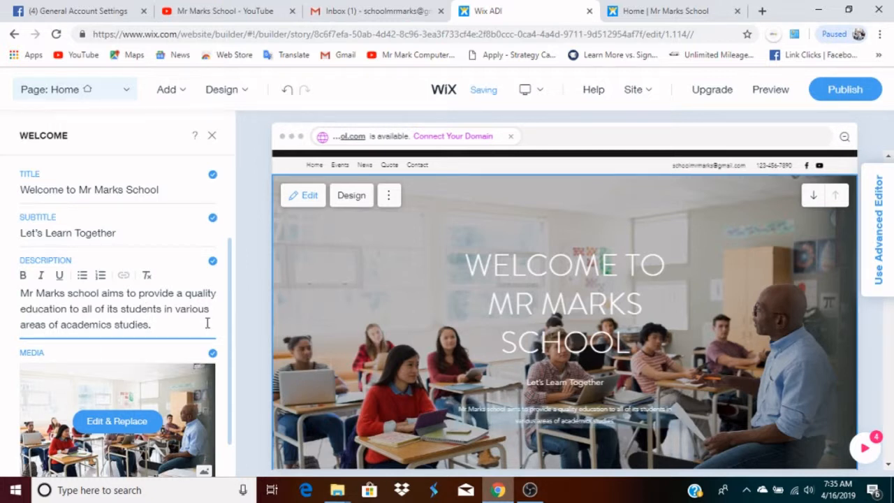
{"action": "left_click", "coordinate": [244, 316]}
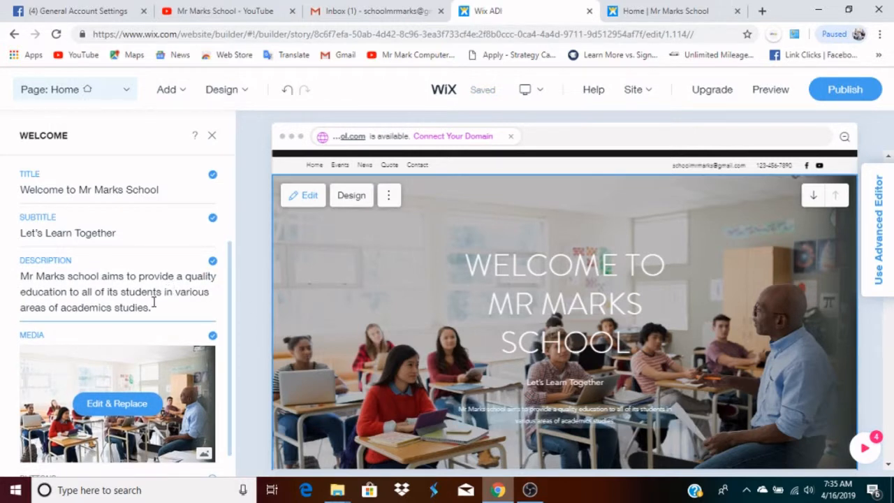
- Open the Welcome section's media settings and look through the upload sources and free Wix images for replacing the picture, without choosing one
{"action": "scroll", "coordinate": [175, 343], "scroll_direction": "down", "scroll_amount": 1}
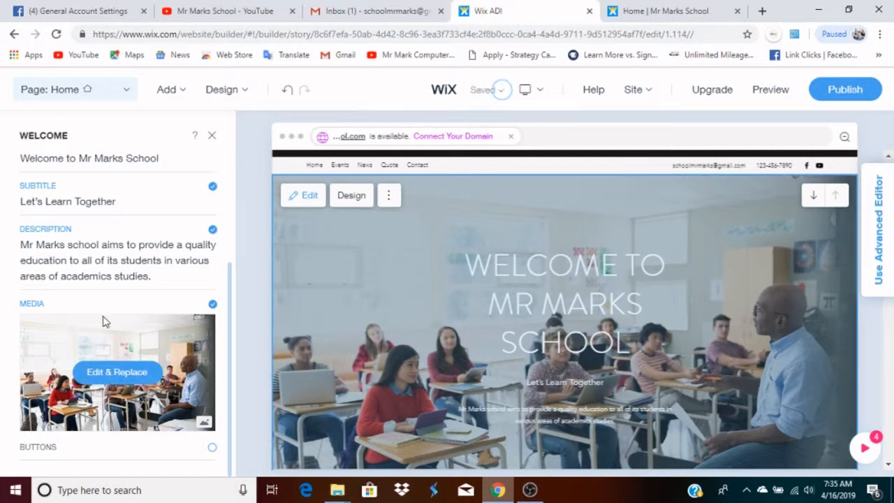
{"action": "left_click", "coordinate": [126, 374]}
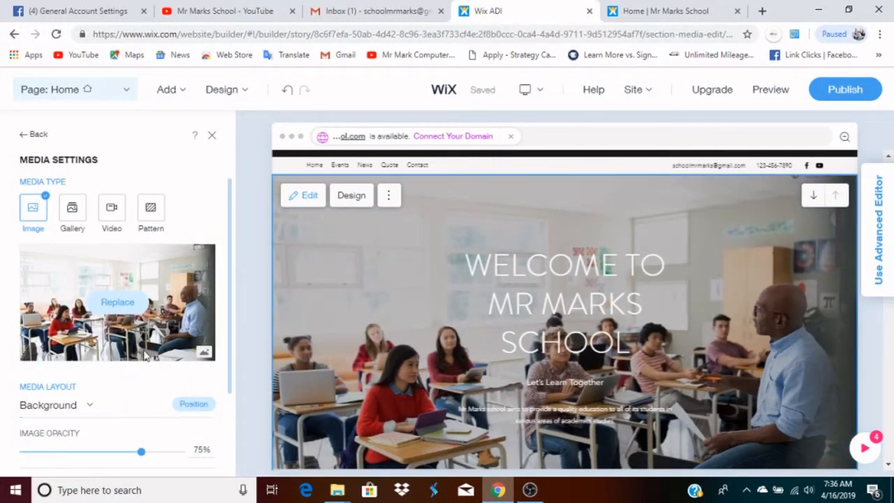
{"action": "left_click", "coordinate": [118, 304]}
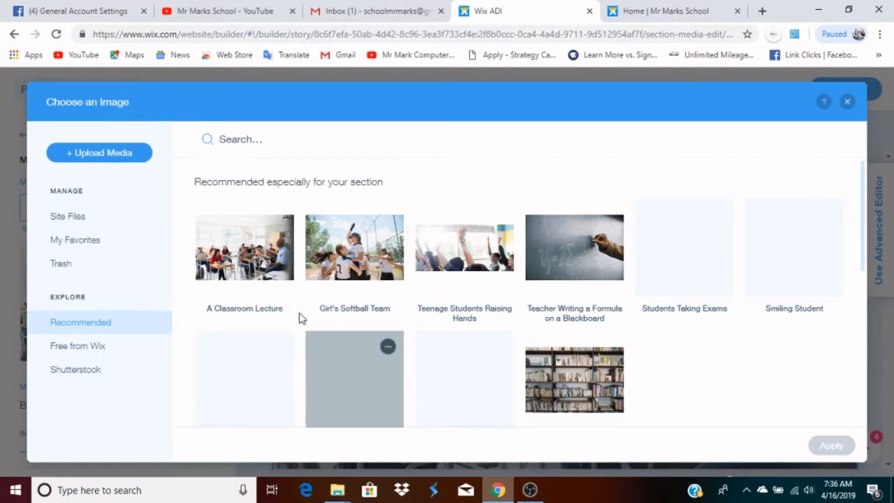
{"action": "left_click", "coordinate": [91, 160]}
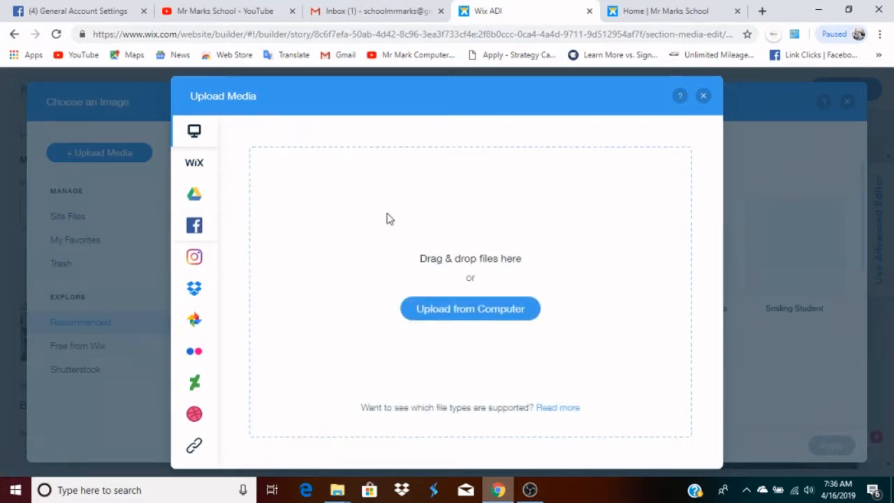
{"action": "left_click", "coordinate": [704, 98]}
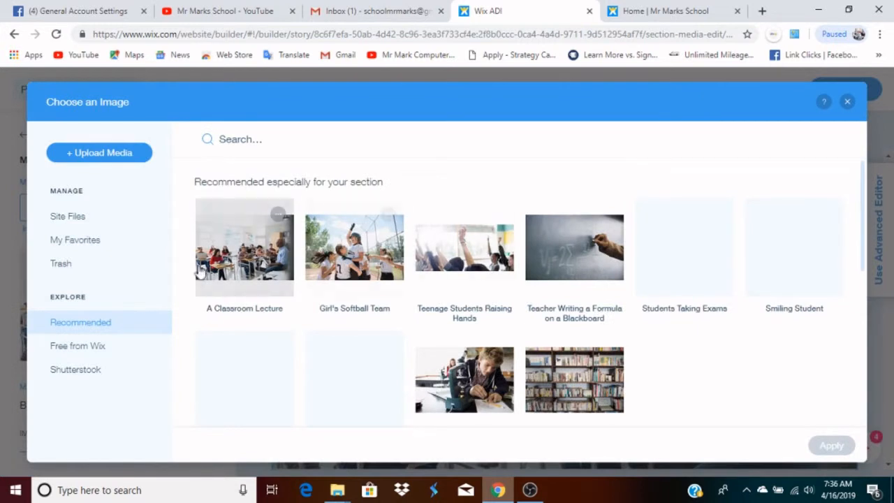
{"action": "left_click", "coordinate": [100, 348]}
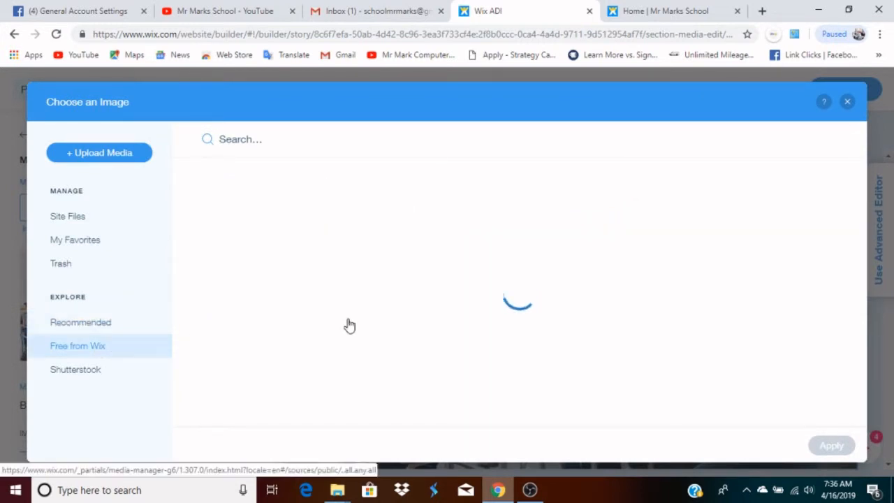
{"action": "left_click", "coordinate": [847, 104]}
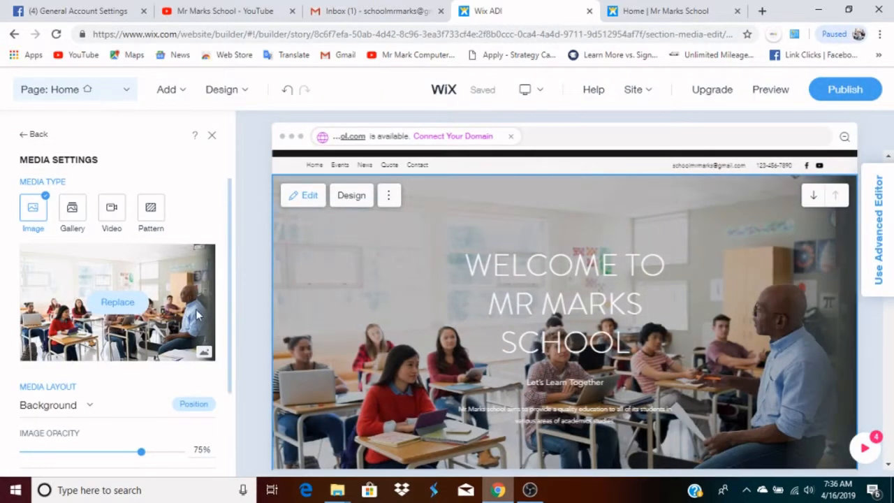
- Lower the opacity of the Welcome section's background image to 25%
{"action": "scroll", "coordinate": [206, 370], "scroll_direction": "down", "scroll_amount": 2}
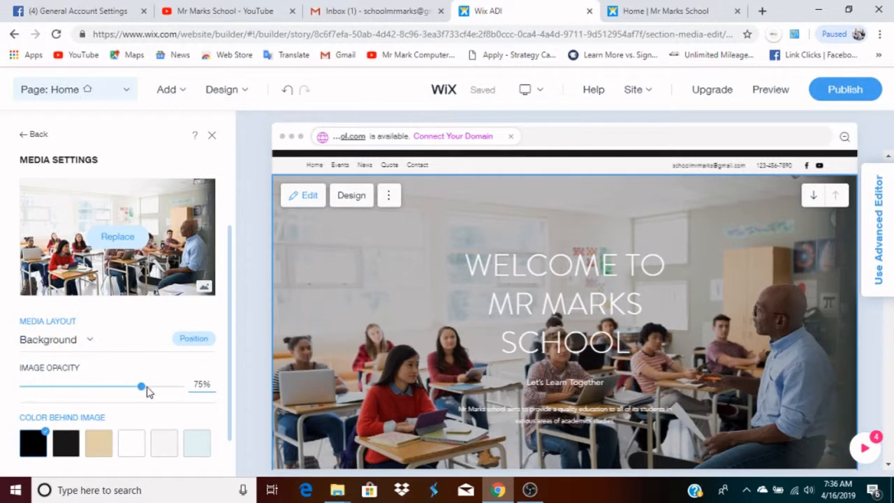
{"action": "left_click_drag", "start_coordinate": [139, 393], "coordinate": [98, 392]}
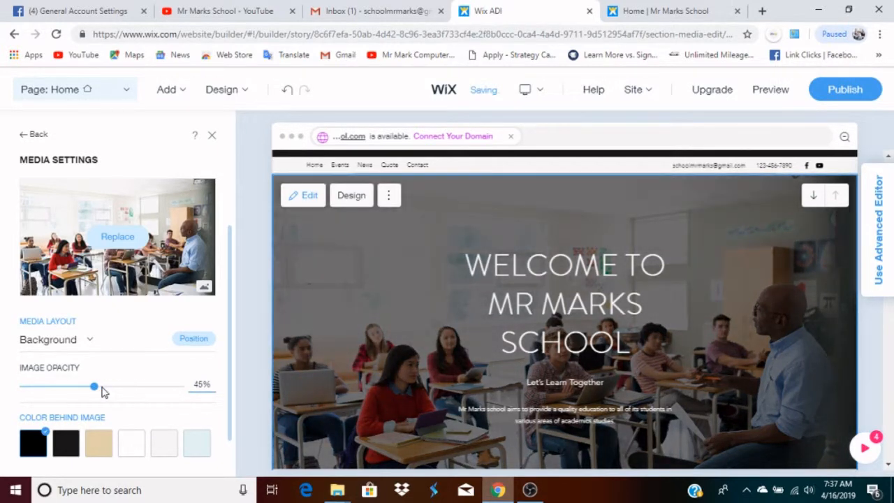
{"action": "left_click_drag", "start_coordinate": [95, 392], "coordinate": [71, 392]}
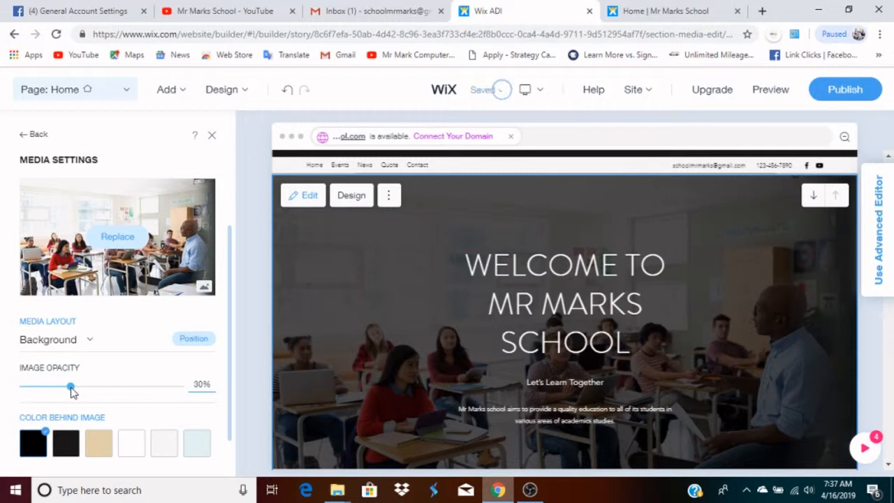
{"action": "left_click_drag", "start_coordinate": [71, 389], "coordinate": [64, 393]}
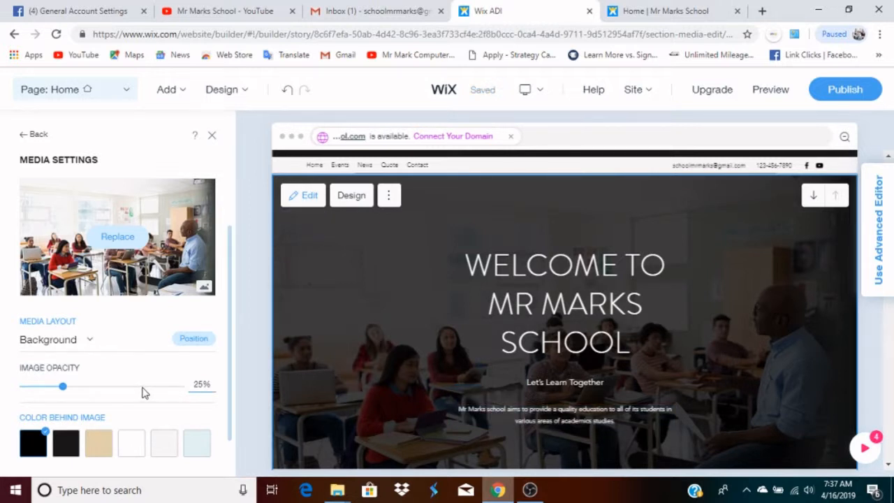
- Try light grey as the color behind the Welcome image, but settle on the near-black second swatch
{"action": "left_click", "coordinate": [66, 443]}
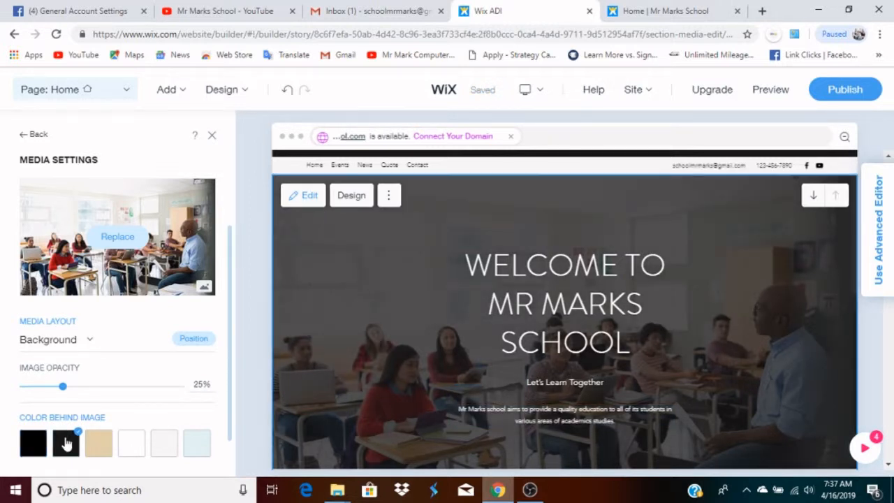
{"action": "left_click", "coordinate": [168, 455]}
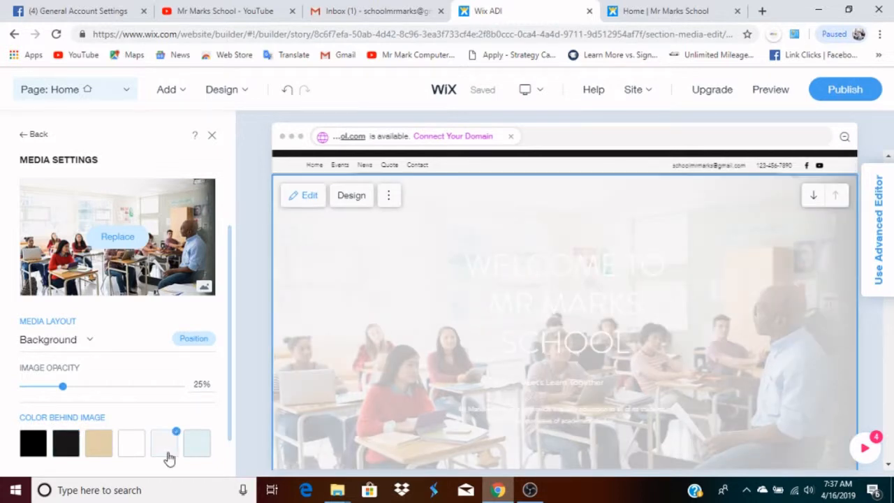
{"action": "left_click", "coordinate": [70, 440]}
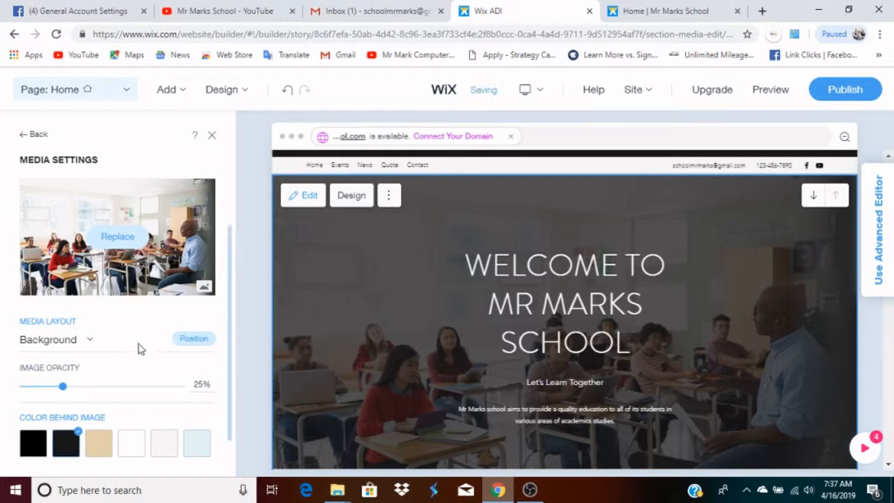
- Return to the Welcome section's content settings and show its buttons element
{"action": "left_click", "coordinate": [28, 143]}
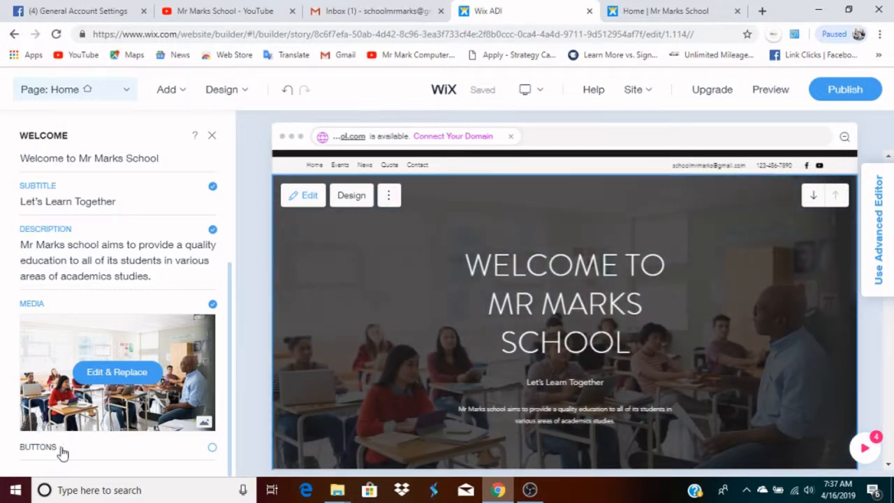
{"action": "left_click", "coordinate": [213, 449]}
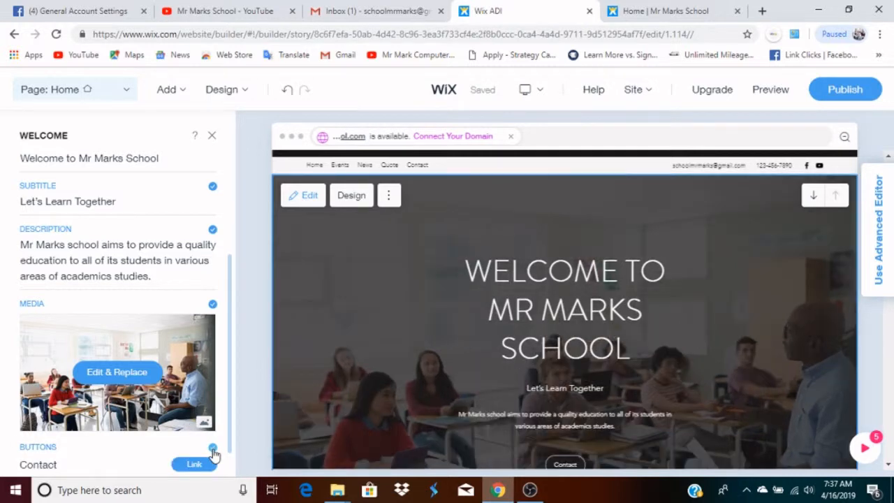
{"action": "scroll", "coordinate": [218, 445], "scroll_direction": "down", "scroll_amount": 1}
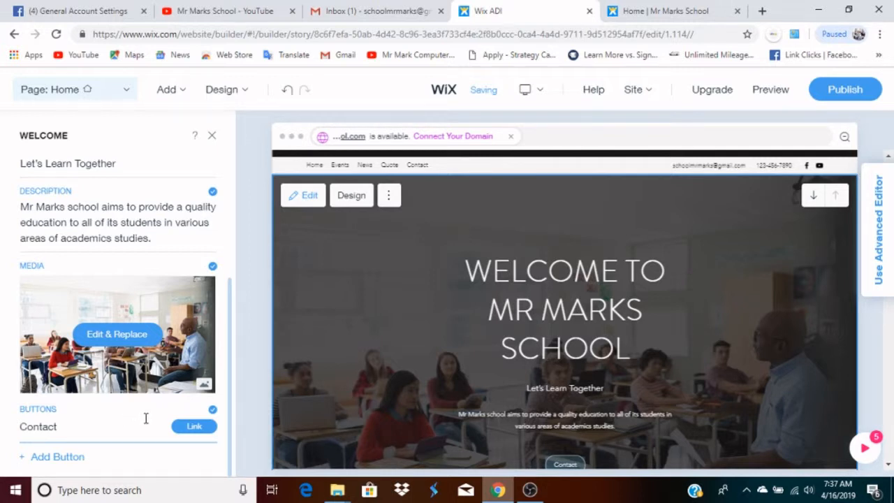
- Link the Welcome section's Contact button to the school's phone number as a Phone link, and close the section's settings
{"action": "left_click", "coordinate": [187, 431]}
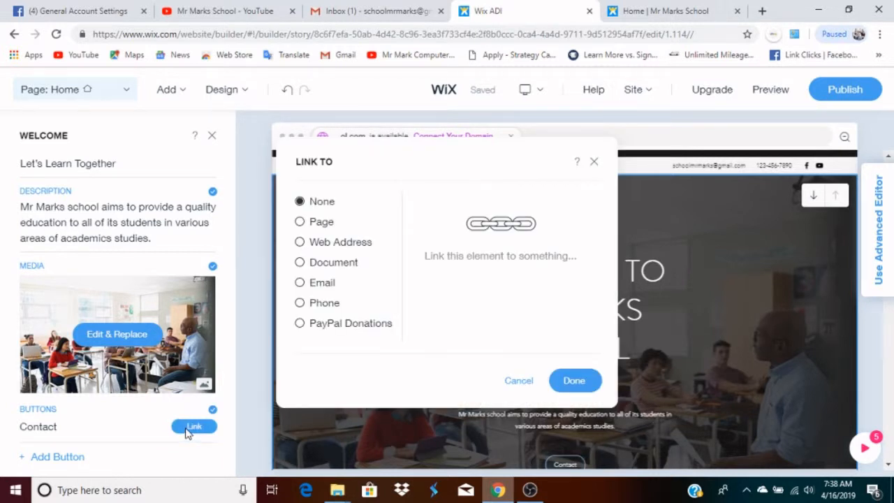
{"action": "left_click", "coordinate": [300, 306]}
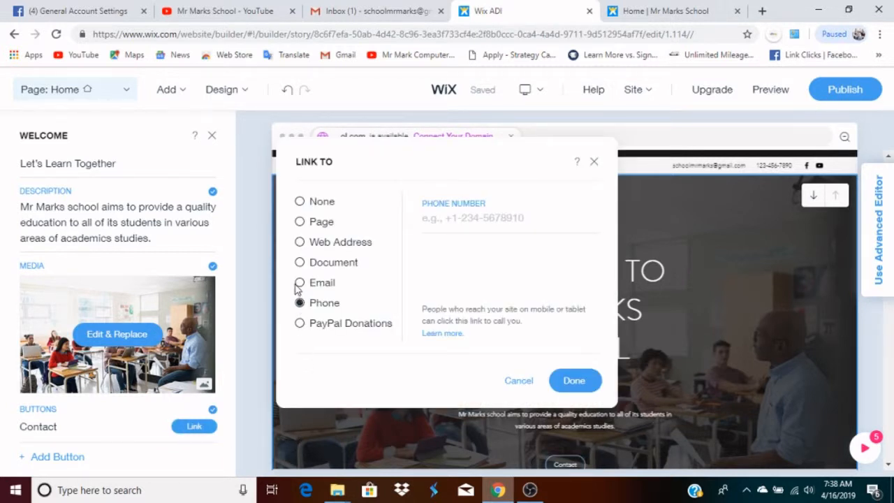
{"action": "left_click", "coordinate": [301, 284]}
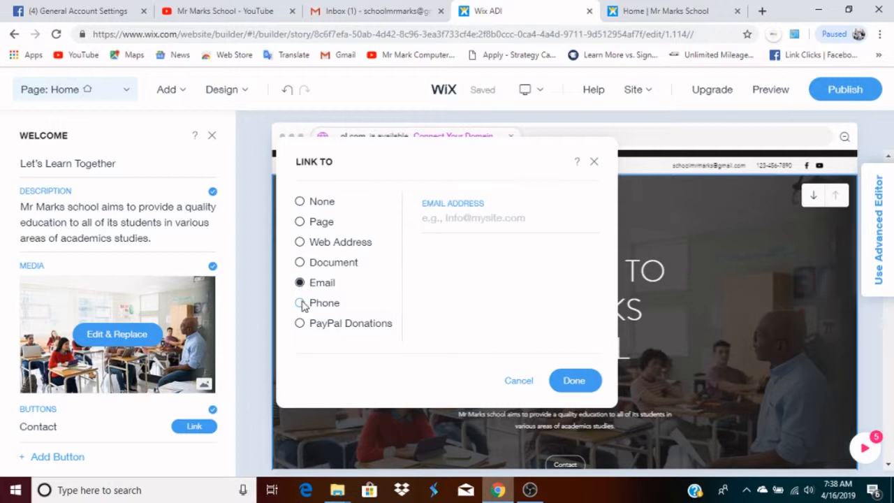
{"action": "left_click", "coordinate": [302, 306]}
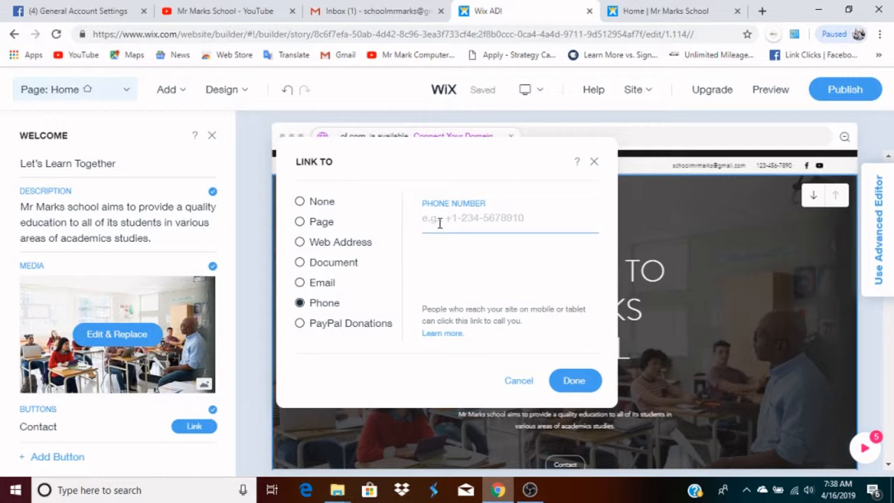
{"action": "left_click", "coordinate": [466, 219]}
{"action": "type", "text": "123-"}
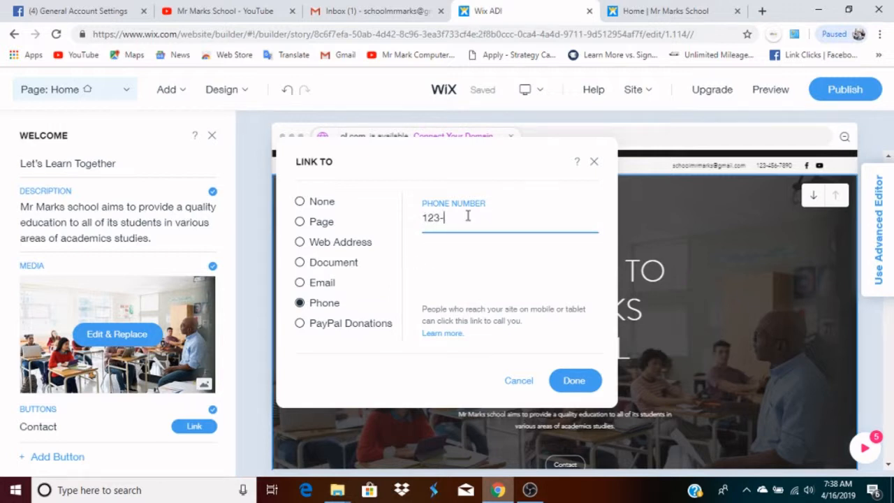
{"action": "type", "text": "456-7890"}
{"action": "left_click", "coordinate": [571, 380]}
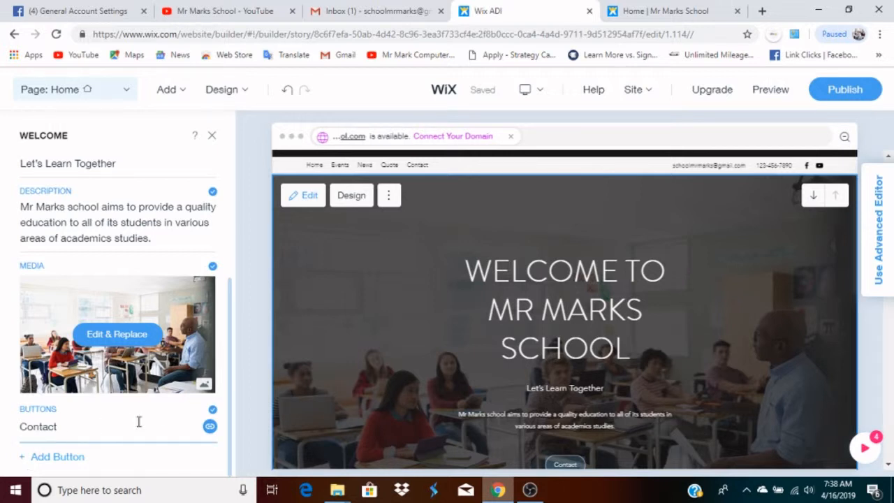
{"action": "scroll", "coordinate": [207, 419], "scroll_direction": "up", "scroll_amount": 3}
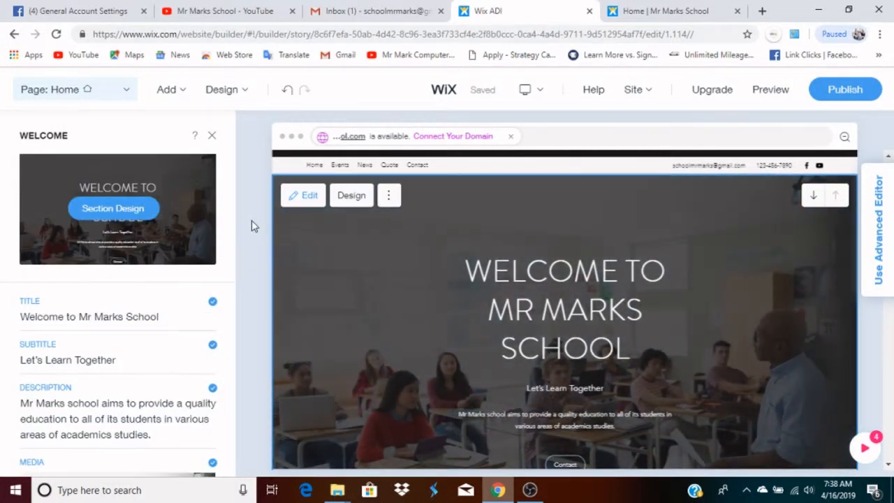
{"action": "left_click", "coordinate": [212, 136]}
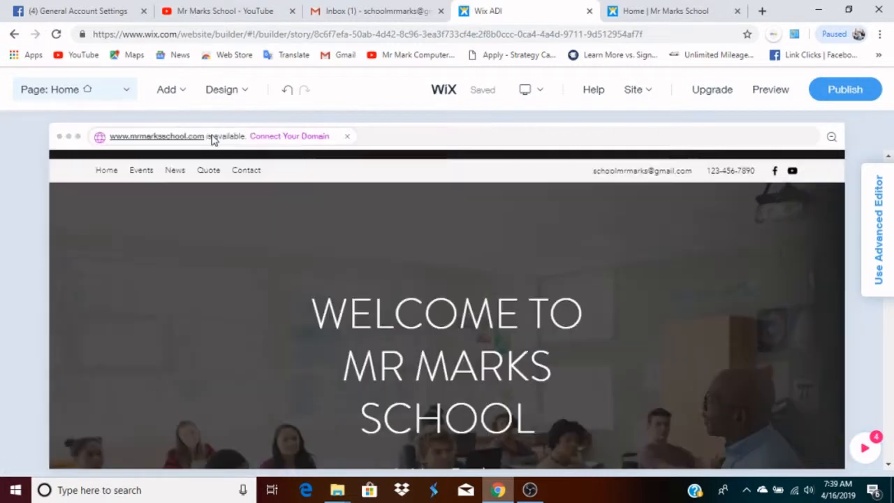
- Compare the edited Welcome section with the live site, and publish the latest changes from the editor
{"action": "scroll", "coordinate": [679, 360], "scroll_direction": "down", "scroll_amount": 4}
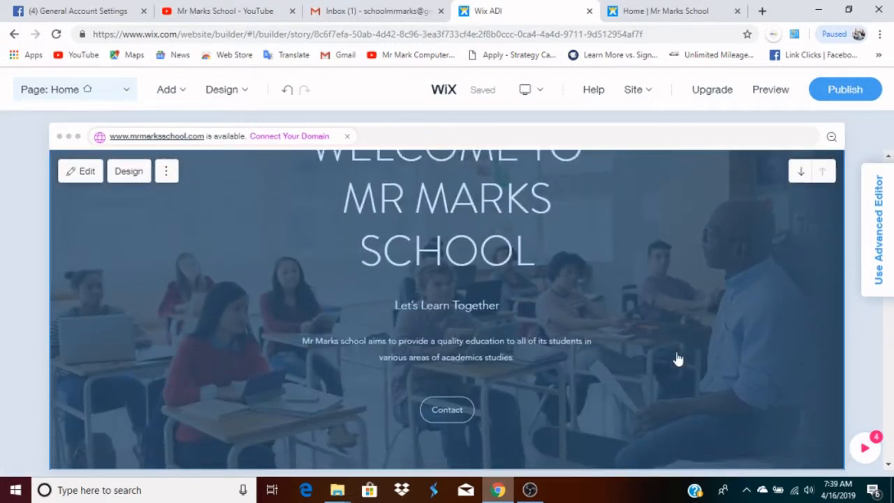
{"action": "scroll", "coordinate": [677, 360], "scroll_direction": "up", "scroll_amount": 5}
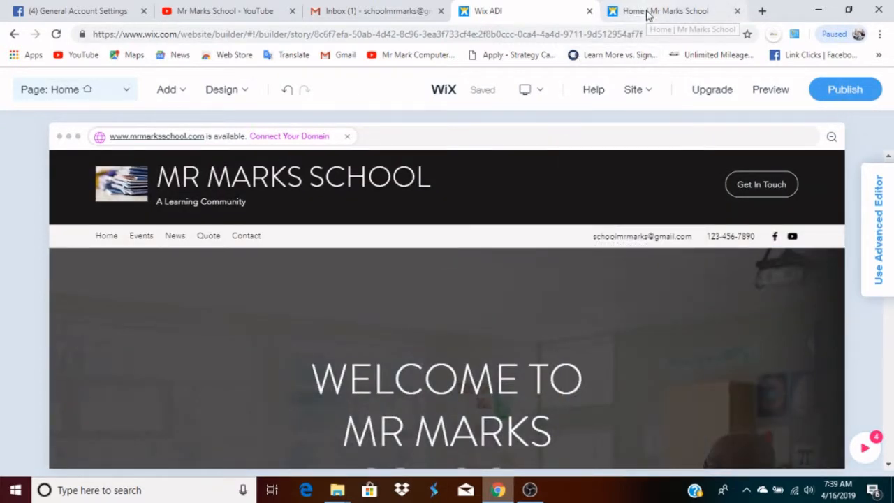
{"action": "left_click", "coordinate": [648, 14]}
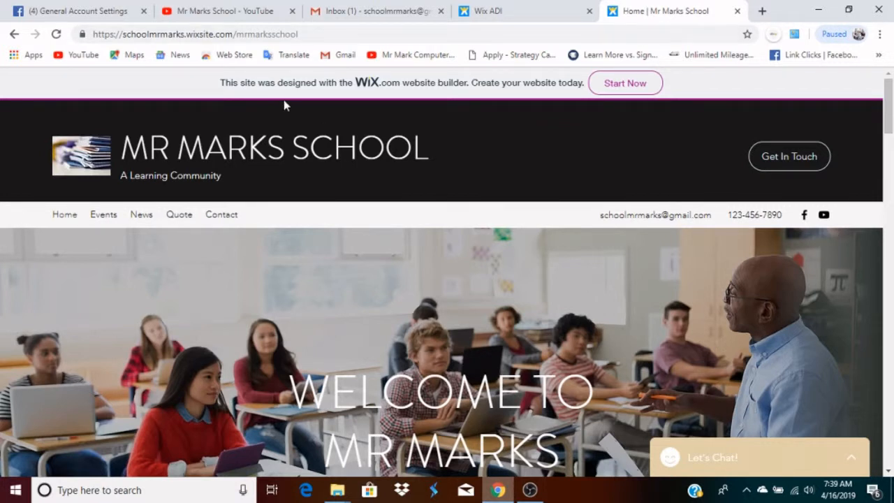
{"action": "left_click", "coordinate": [58, 35]}
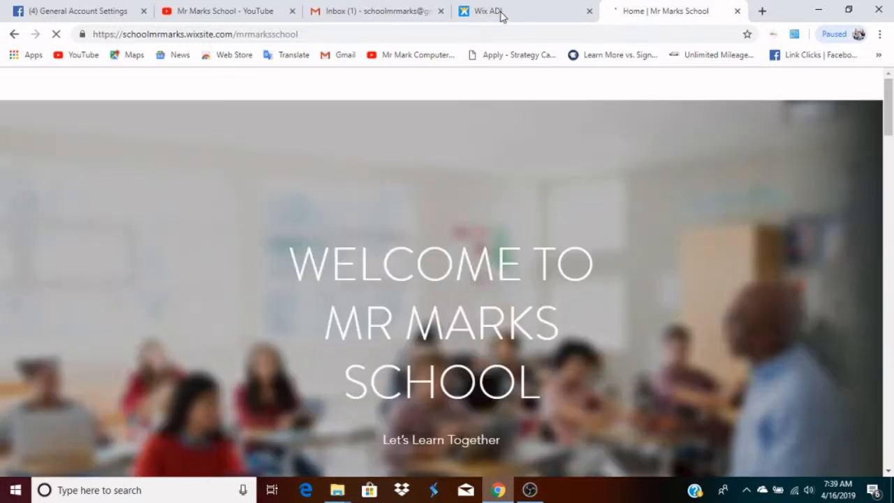
{"action": "left_click", "coordinate": [501, 16]}
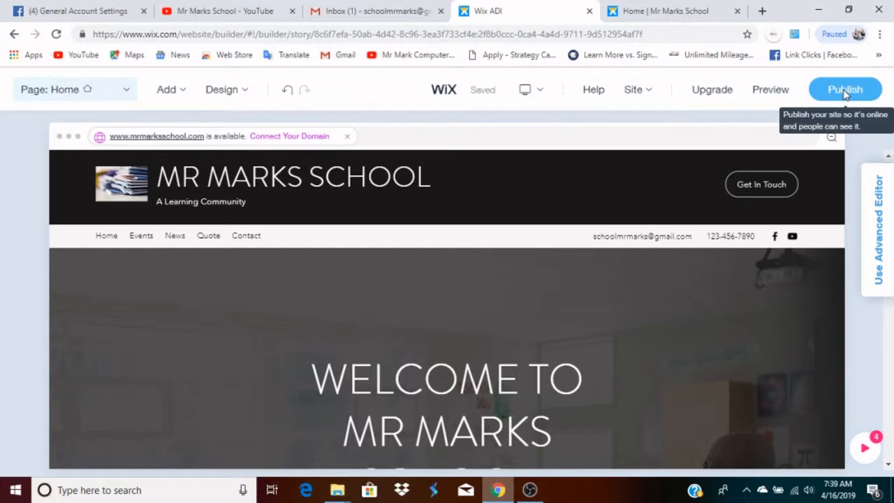
{"action": "left_click", "coordinate": [846, 91]}
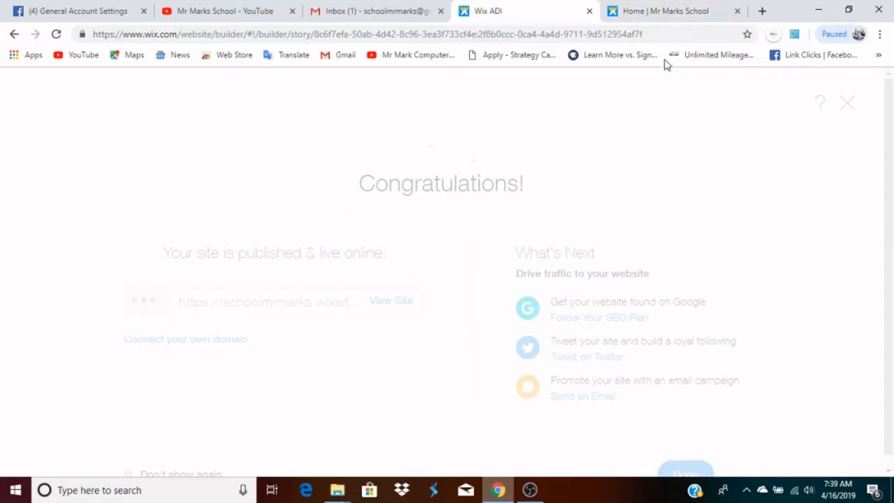
- Reload the live school site and examine the published Welcome section's background, Contact button link and the event cards below
{"action": "left_click", "coordinate": [665, 11]}
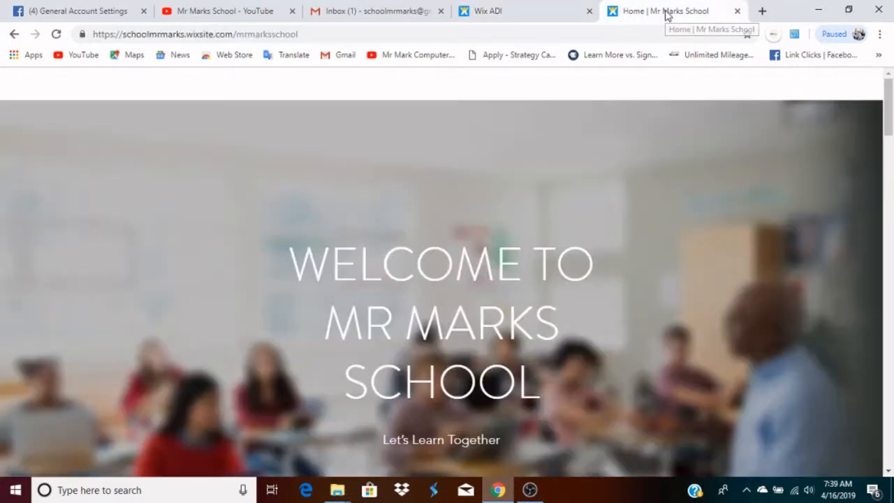
{"action": "left_click", "coordinate": [55, 36]}
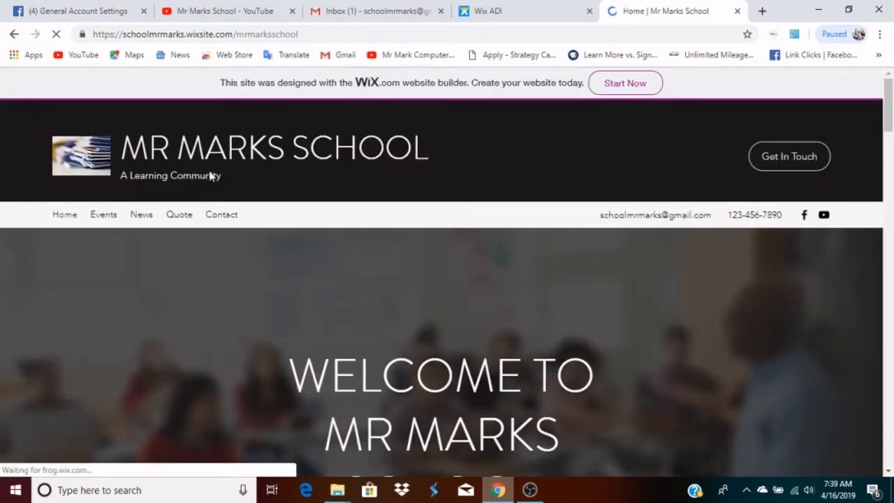
{"action": "scroll", "coordinate": [290, 245], "scroll_direction": "down", "scroll_amount": 3}
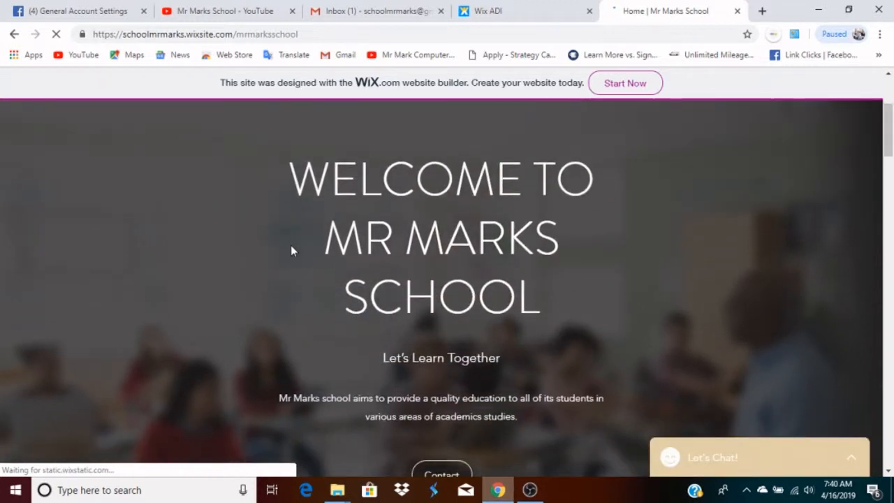
{"action": "scroll", "coordinate": [293, 251], "scroll_direction": "down", "scroll_amount": 1}
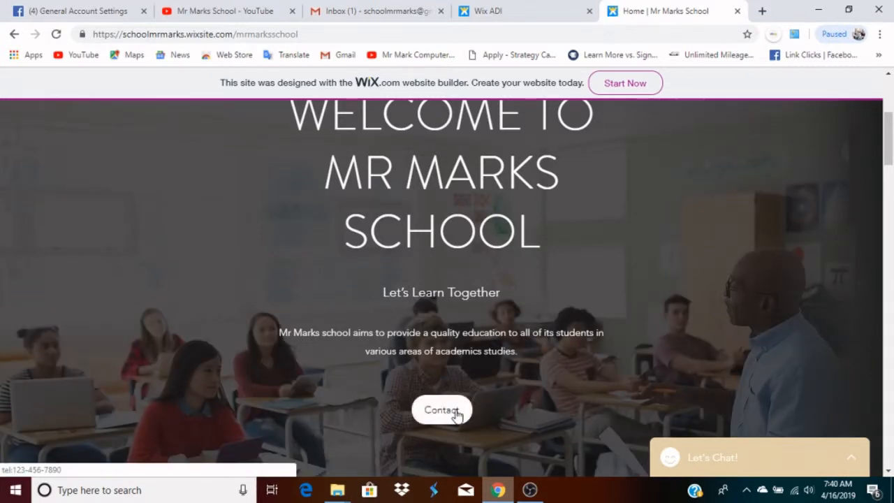
{"action": "scroll", "coordinate": [696, 262], "scroll_direction": "down", "scroll_amount": 2}
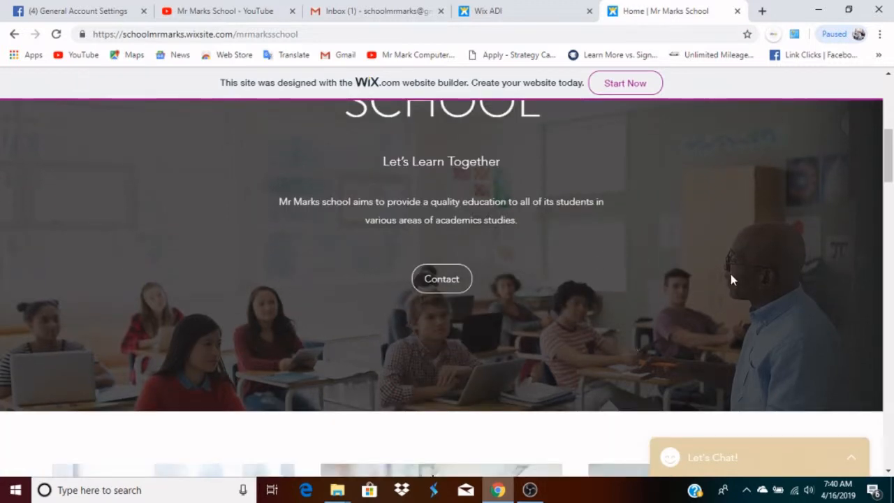
{"action": "scroll", "coordinate": [730, 276], "scroll_direction": "up", "scroll_amount": 2}
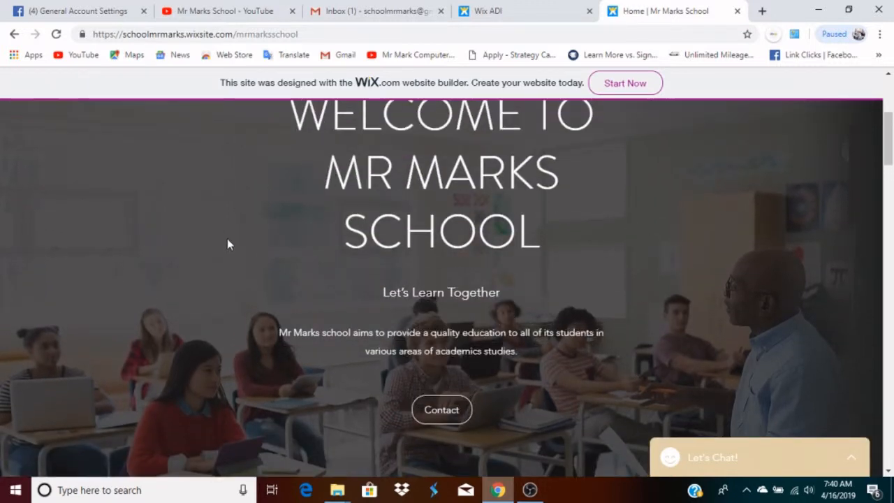
{"action": "scroll", "coordinate": [650, 331], "scroll_direction": "up", "scroll_amount": 2}
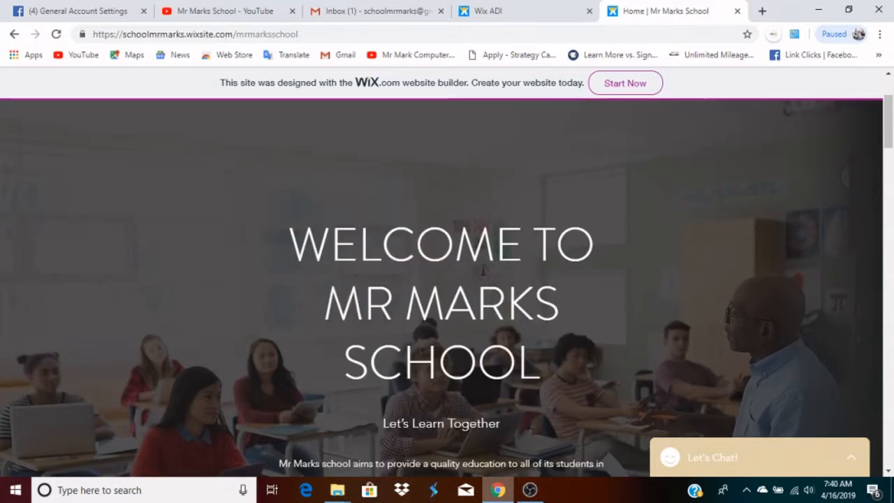
{"action": "scroll", "coordinate": [477, 287], "scroll_direction": "up", "scroll_amount": 2}
{"action": "scroll", "coordinate": [477, 286], "scroll_direction": "down", "scroll_amount": 4}
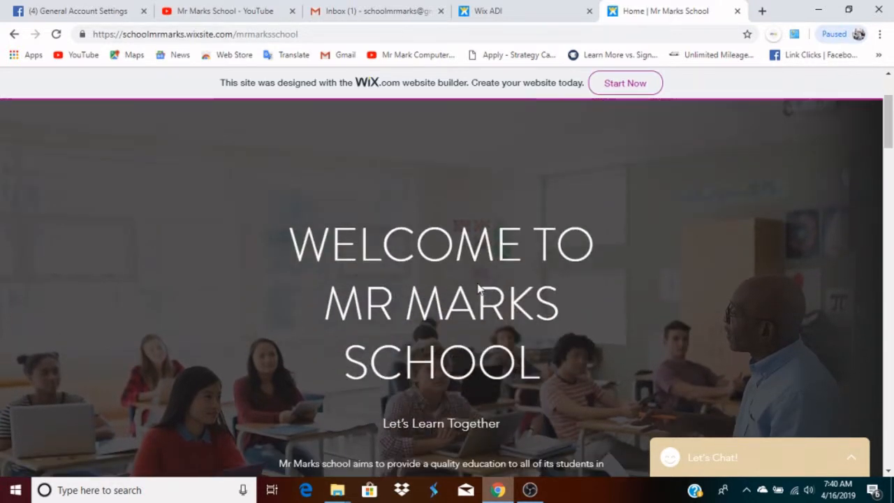
{"action": "scroll", "coordinate": [477, 287], "scroll_direction": "down", "scroll_amount": 5}
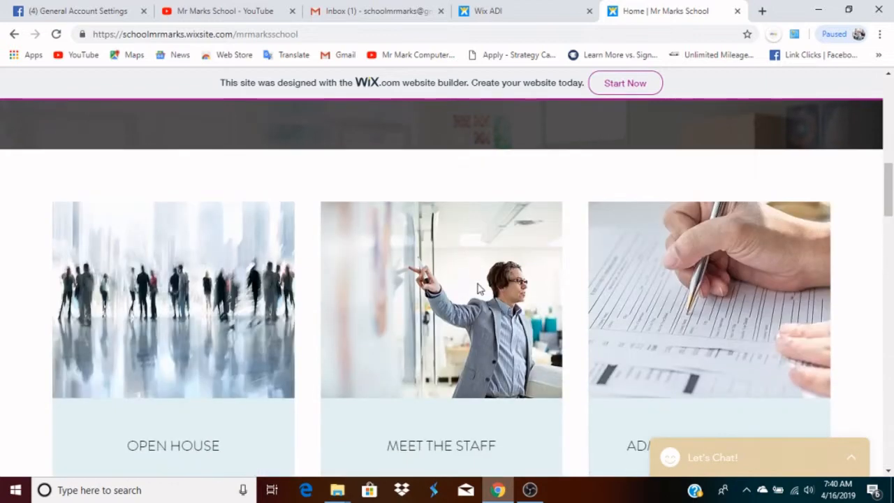
{"action": "scroll", "coordinate": [477, 287], "scroll_direction": "up", "scroll_amount": 9}
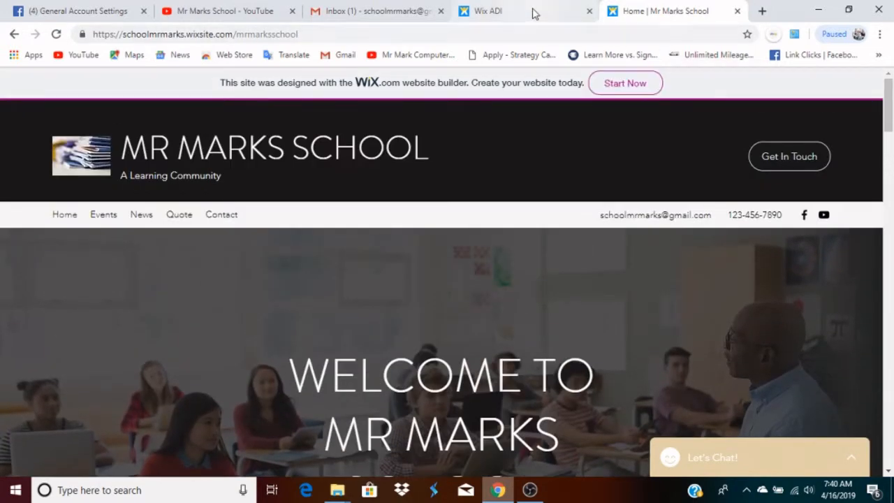
- Return to the Wix ADI editor, dismiss the publishing confirmation and bring the home page's Events section into view
{"action": "left_click", "coordinate": [522, 14]}
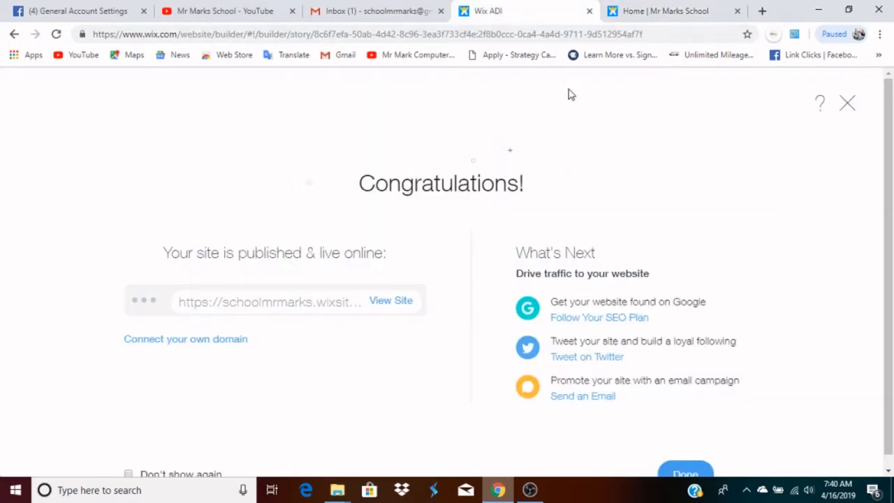
{"action": "left_click", "coordinate": [848, 106]}
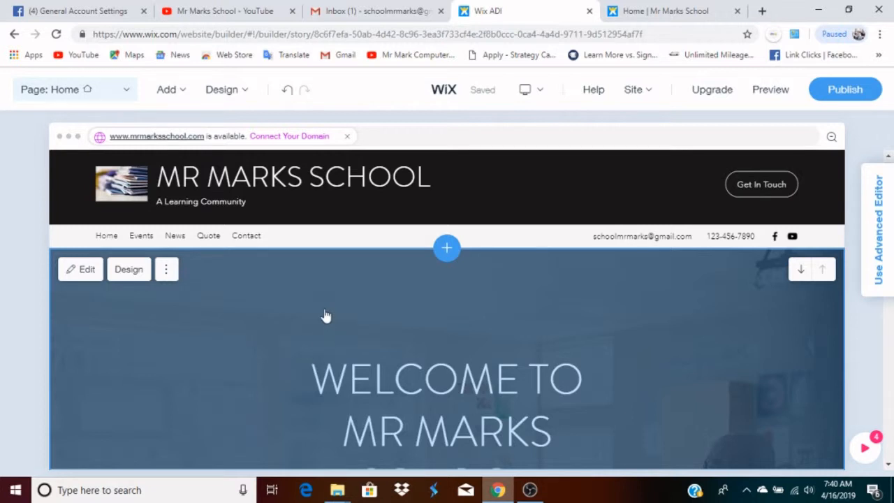
{"action": "scroll", "coordinate": [325, 317], "scroll_direction": "down", "scroll_amount": 2}
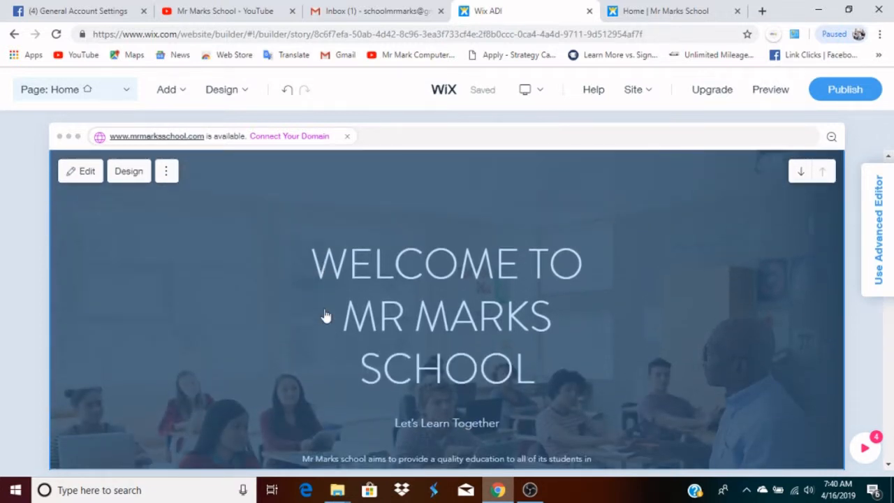
{"action": "scroll", "coordinate": [325, 317], "scroll_direction": "up", "scroll_amount": 2}
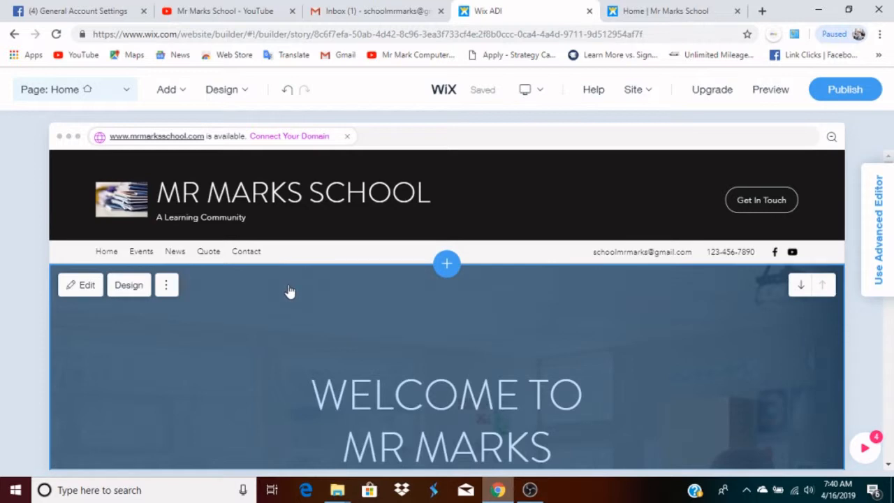
{"action": "scroll", "coordinate": [321, 300], "scroll_direction": "down", "scroll_amount": 5}
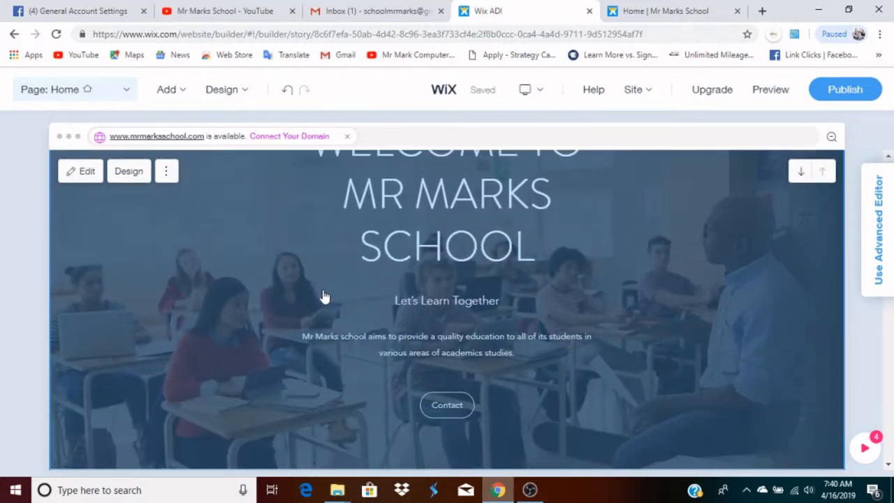
{"action": "scroll", "coordinate": [330, 287], "scroll_direction": "down", "scroll_amount": 4}
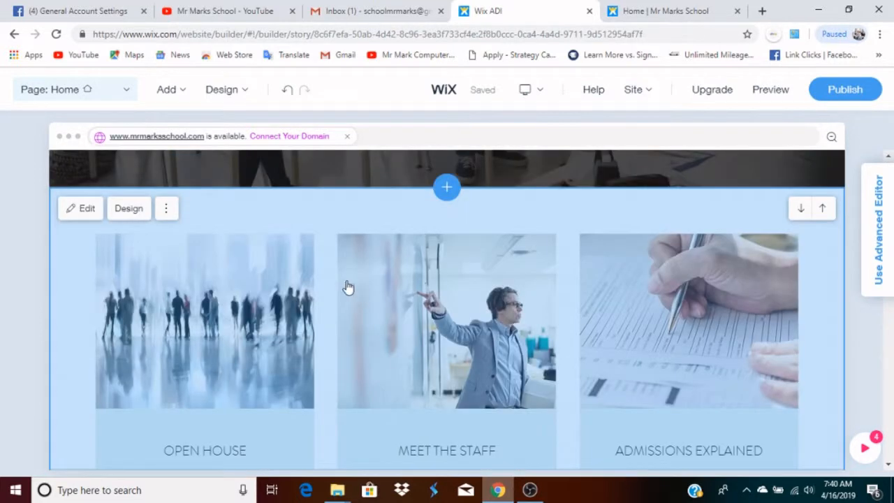
- Delete the Events section with its three event cards from the home page
{"action": "left_click", "coordinate": [286, 254]}
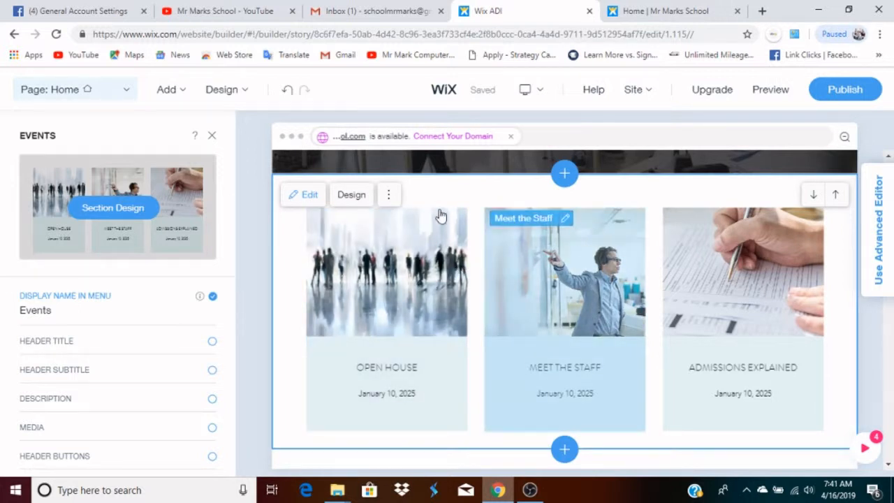
{"action": "left_click", "coordinate": [389, 197]}
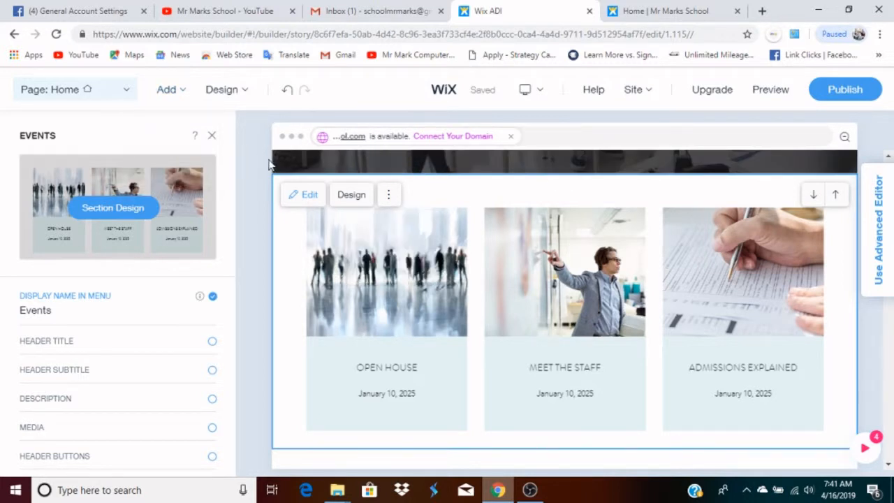
{"action": "left_click", "coordinate": [389, 196]}
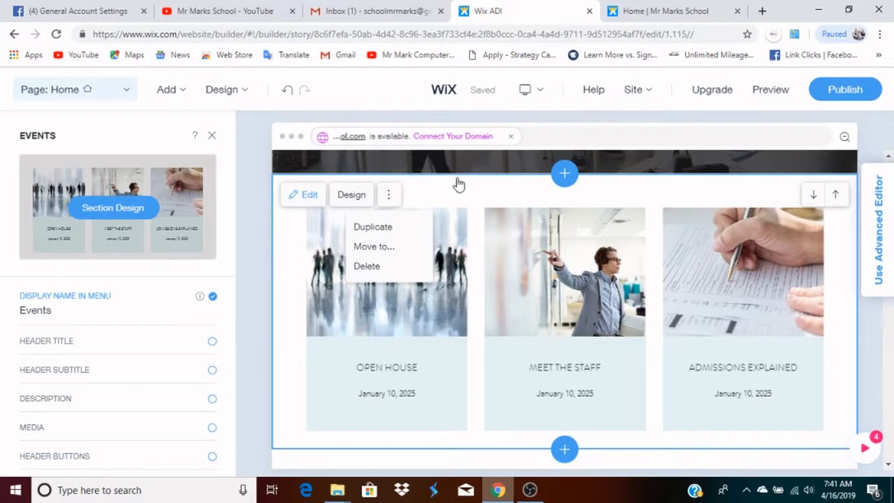
{"action": "left_click", "coordinate": [390, 198]}
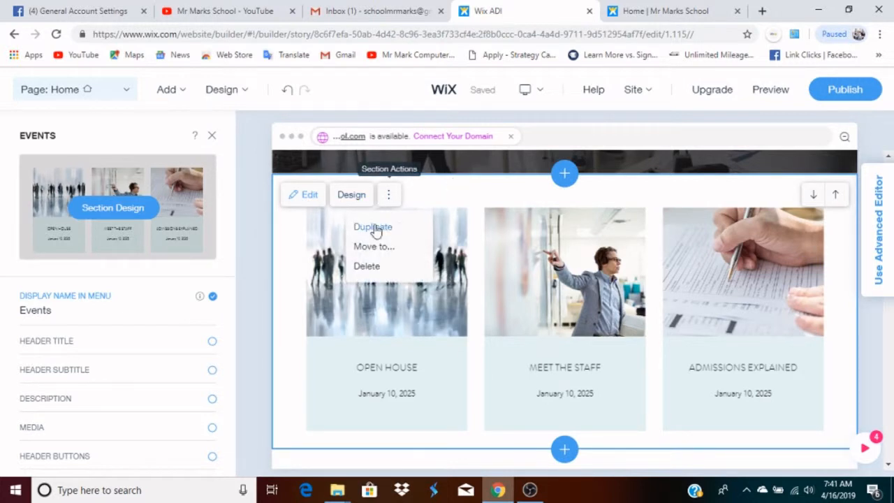
{"action": "left_click", "coordinate": [368, 267]}
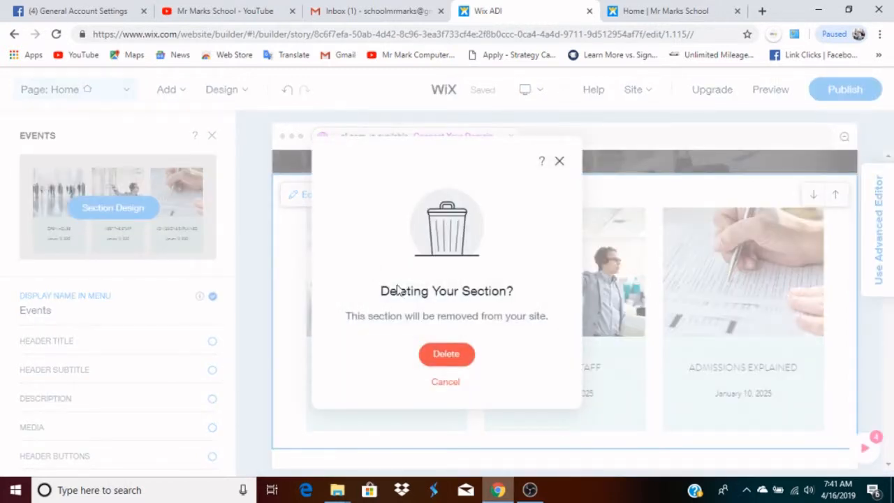
{"action": "left_click", "coordinate": [447, 354]}
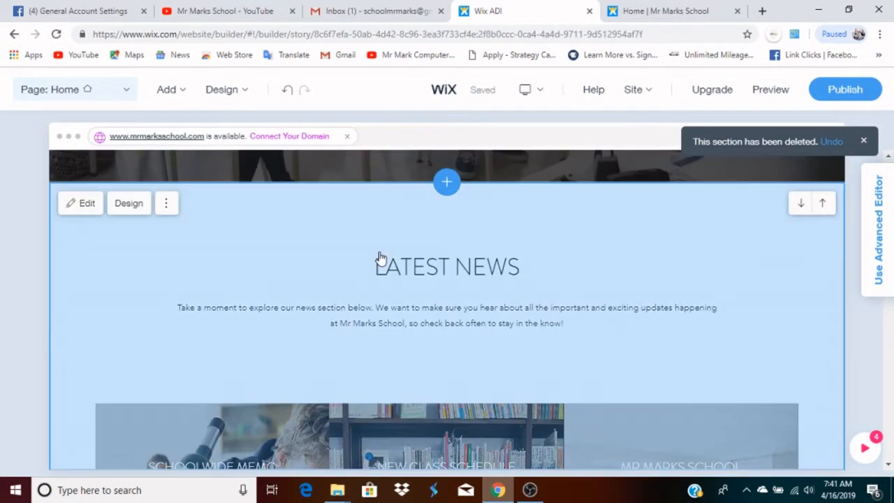
- Delete the Latest News section from the home page
{"action": "scroll", "coordinate": [381, 259], "scroll_direction": "down", "scroll_amount": 2}
{"action": "scroll", "coordinate": [380, 259], "scroll_direction": "up", "scroll_amount": 1}
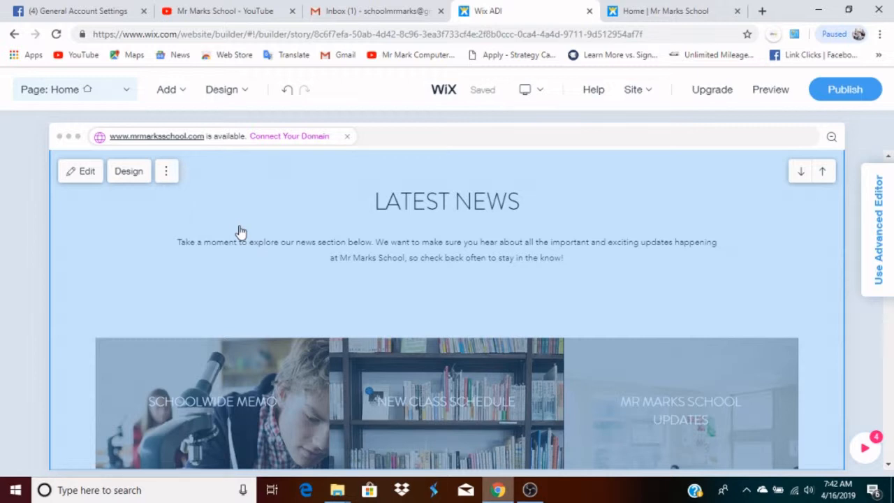
{"action": "left_click", "coordinate": [166, 172]}
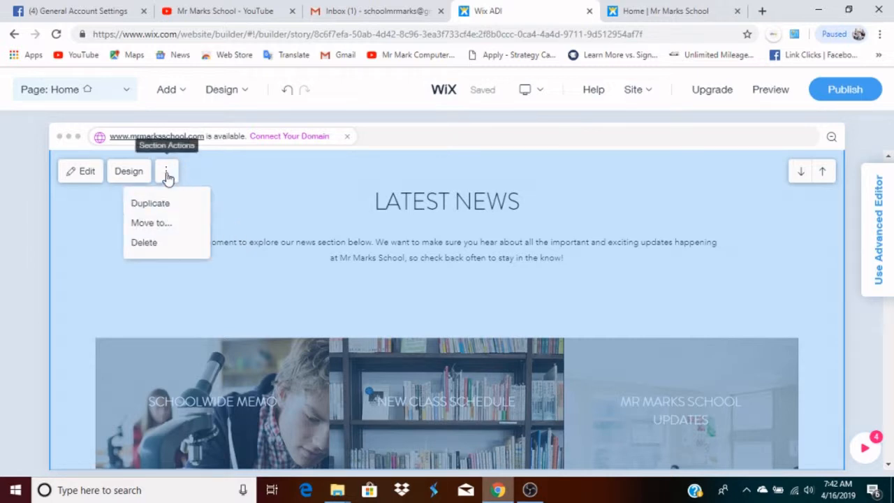
{"action": "left_click", "coordinate": [155, 244]}
{"action": "left_click", "coordinate": [446, 361]}
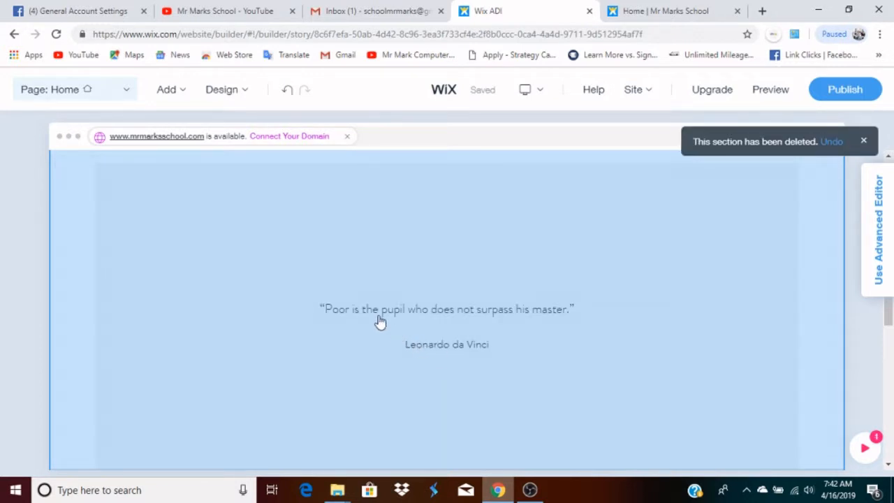
- Look through the remaining home page sections, from Welcome past the quote to Contact Us
{"action": "scroll", "coordinate": [374, 319], "scroll_direction": "up", "scroll_amount": 2}
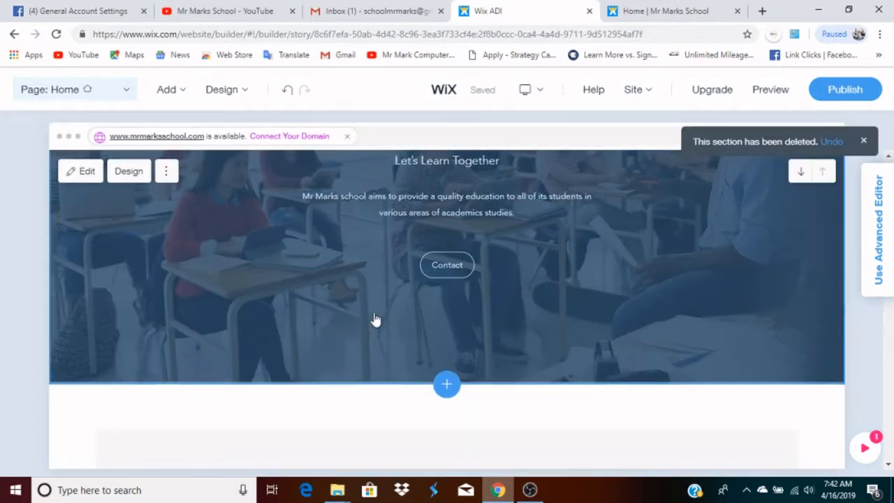
{"action": "scroll", "coordinate": [375, 320], "scroll_direction": "up", "scroll_amount": 2}
{"action": "scroll", "coordinate": [375, 320], "scroll_direction": "down", "scroll_amount": 4}
{"action": "scroll", "coordinate": [375, 320], "scroll_direction": "down", "scroll_amount": 5}
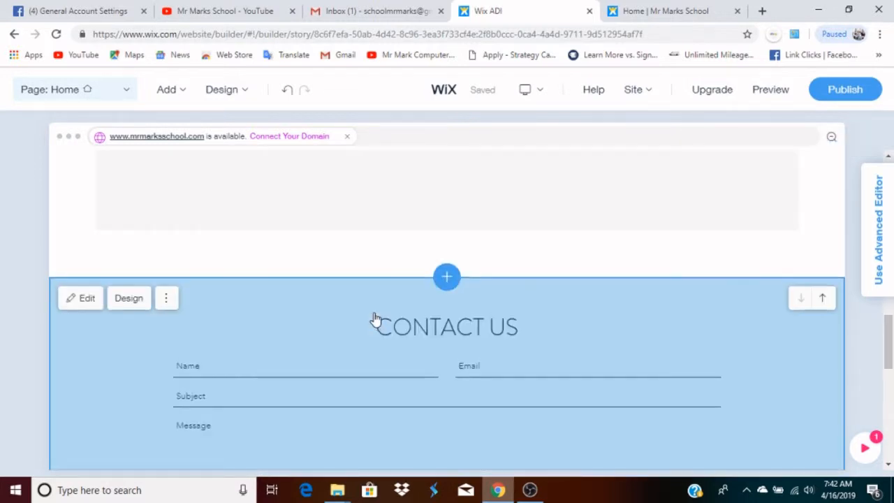
{"action": "scroll", "coordinate": [375, 319], "scroll_direction": "up", "scroll_amount": 4}
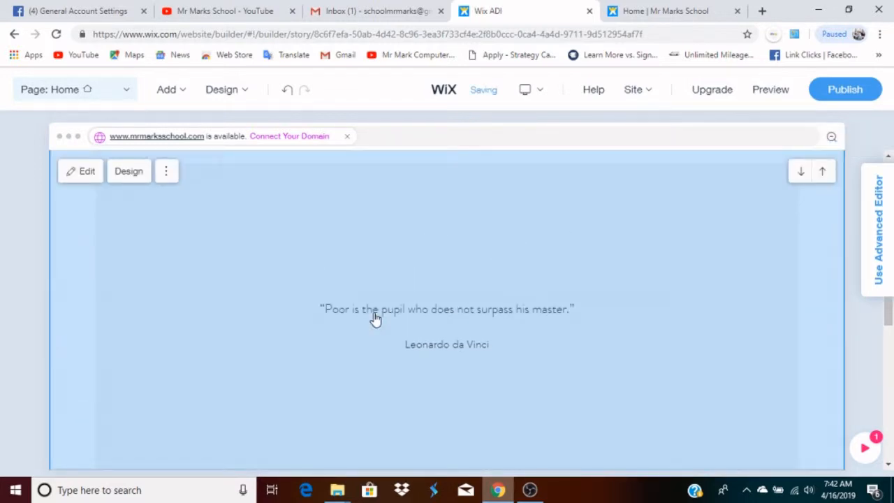
{"action": "scroll", "coordinate": [376, 320], "scroll_direction": "up", "scroll_amount": 2}
{"action": "scroll", "coordinate": [375, 319], "scroll_direction": "down", "scroll_amount": 2}
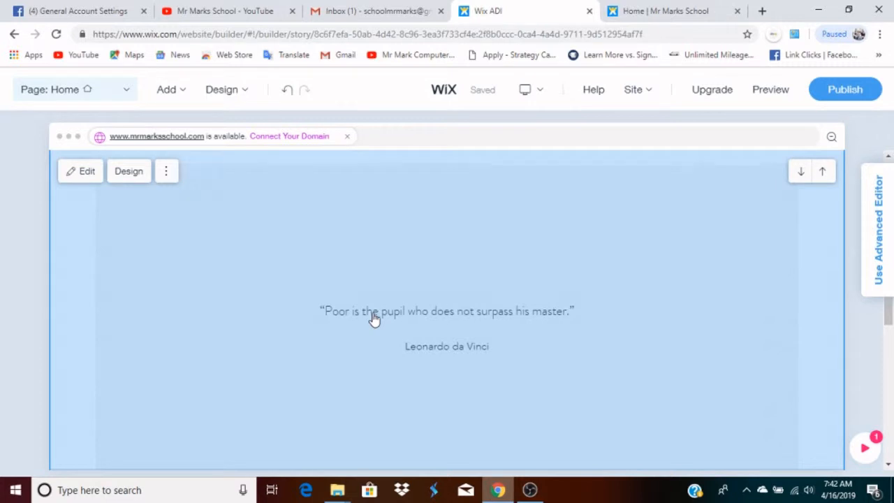
{"action": "scroll", "coordinate": [375, 319], "scroll_direction": "up", "scroll_amount": 2}
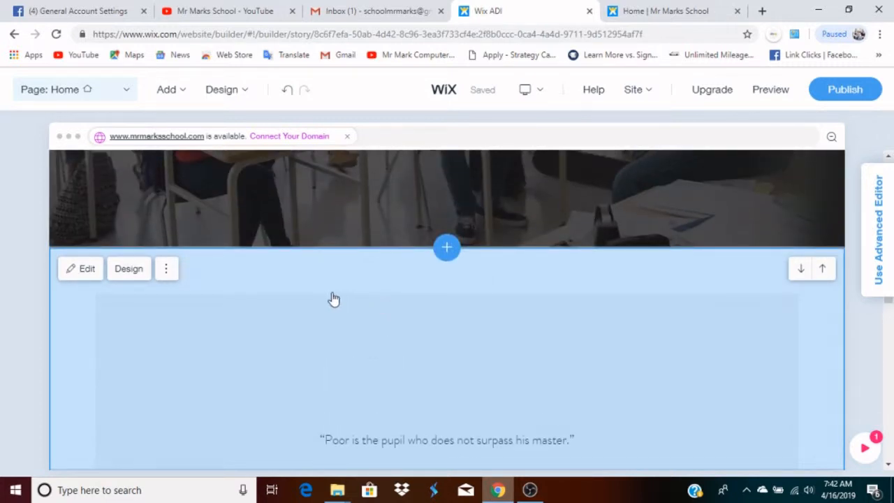
- Review the Quote section's settings, delete that section from the home page and close its settings
{"action": "left_click", "coordinate": [84, 274]}
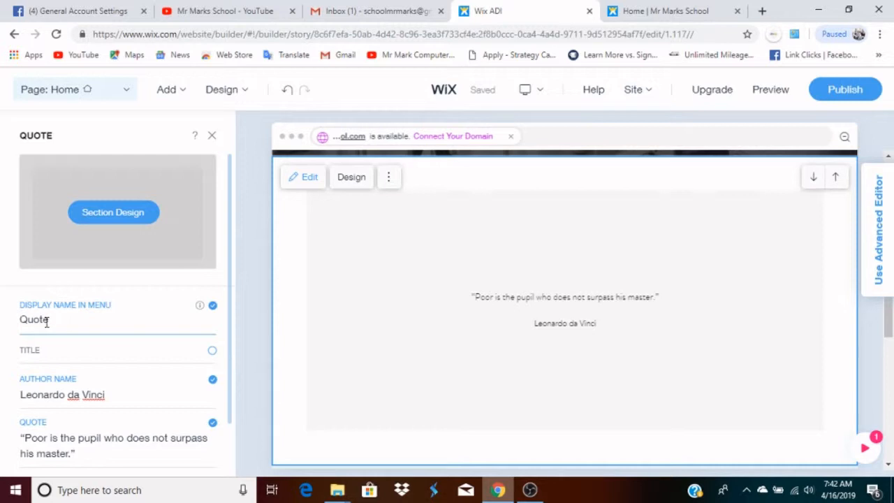
{"action": "scroll", "coordinate": [71, 319], "scroll_direction": "down", "scroll_amount": 2}
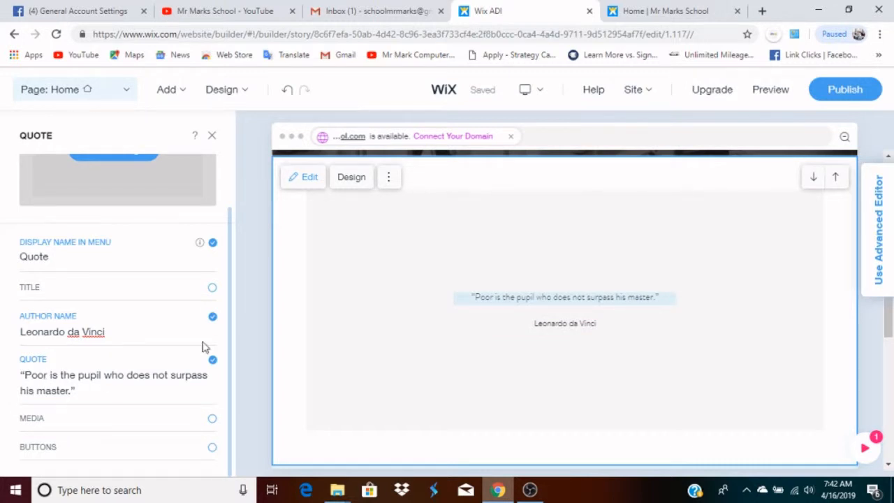
{"action": "scroll", "coordinate": [318, 312], "scroll_direction": "up", "scroll_amount": 1}
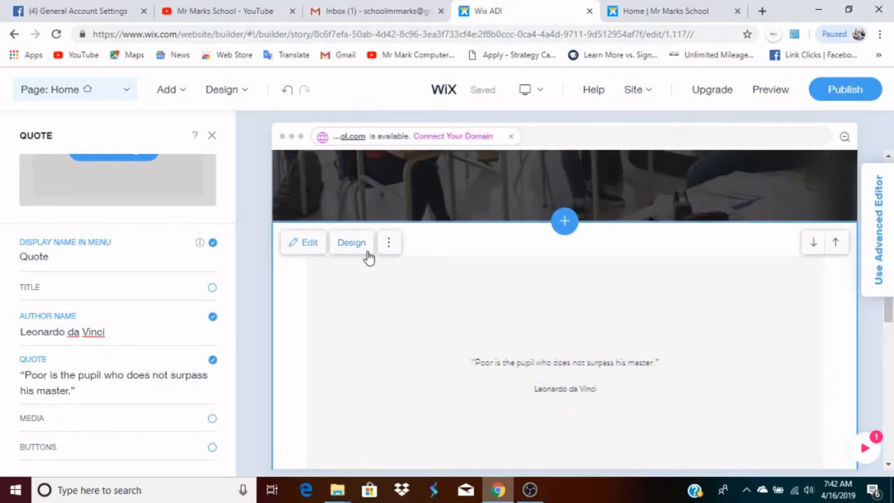
{"action": "left_click", "coordinate": [388, 244]}
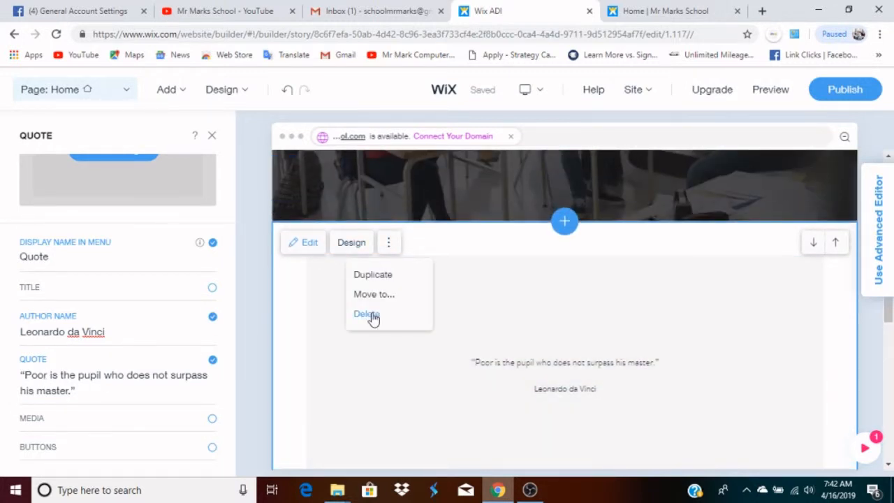
{"action": "left_click", "coordinate": [373, 316]}
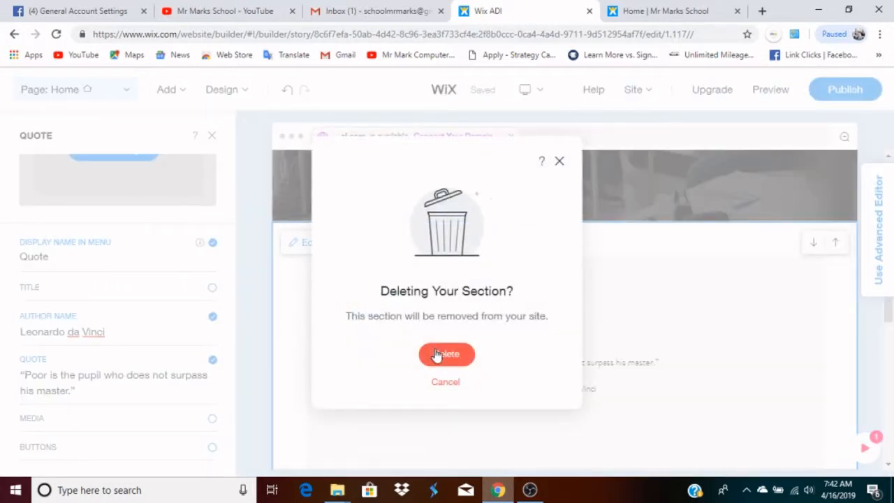
{"action": "left_click", "coordinate": [435, 355]}
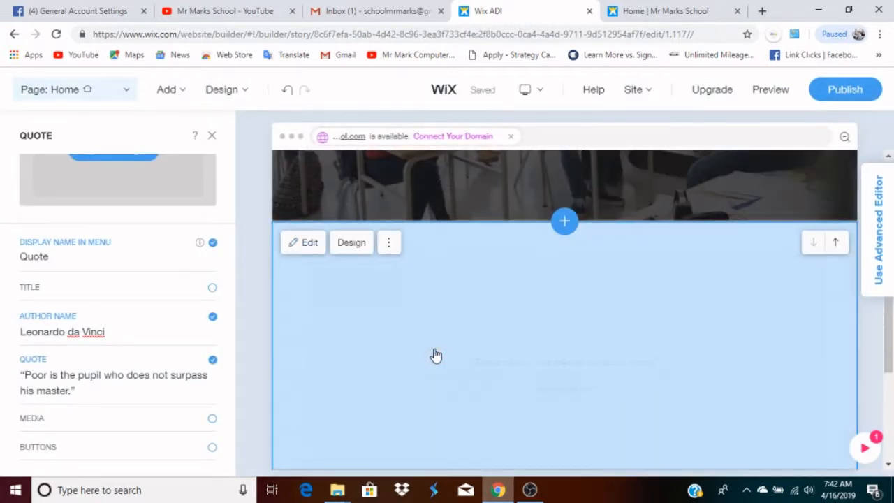
{"action": "left_click", "coordinate": [212, 136]}
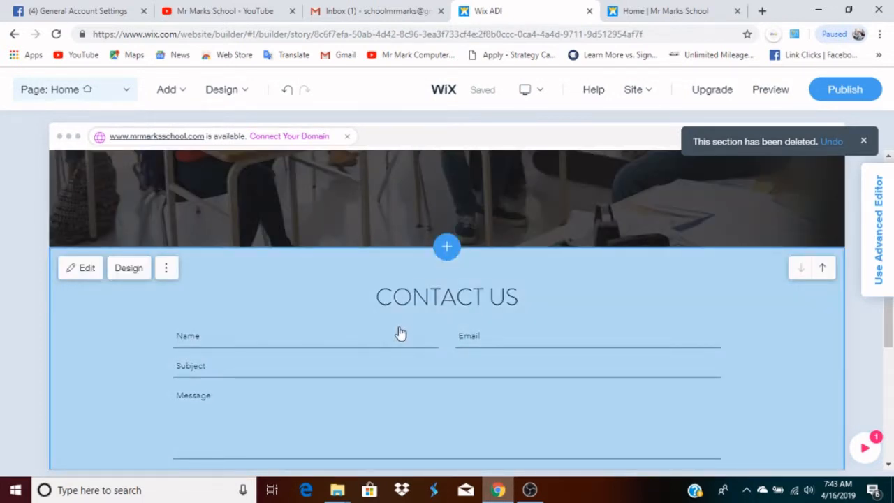
- Examine the Contact Us section's form and map and the subscribe footer, and review the fields available in the Contact section's settings
{"action": "scroll", "coordinate": [400, 333], "scroll_direction": "down", "scroll_amount": 5}
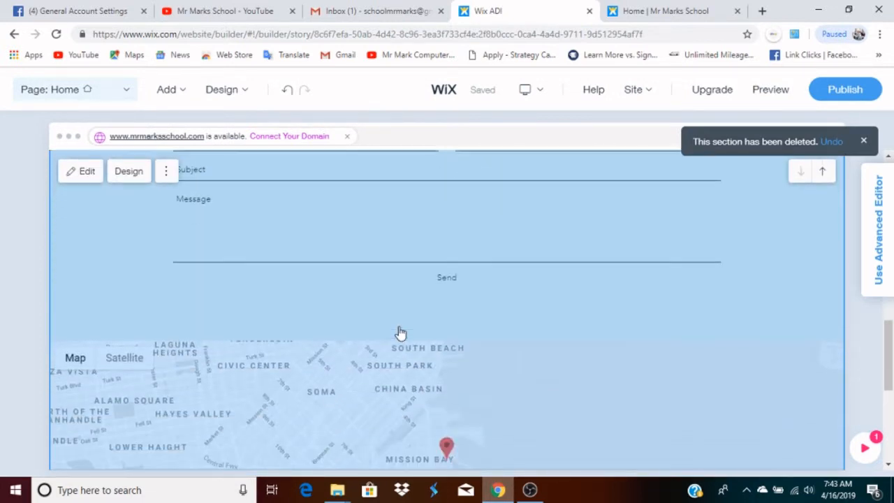
{"action": "scroll", "coordinate": [400, 333], "scroll_direction": "down", "scroll_amount": 4}
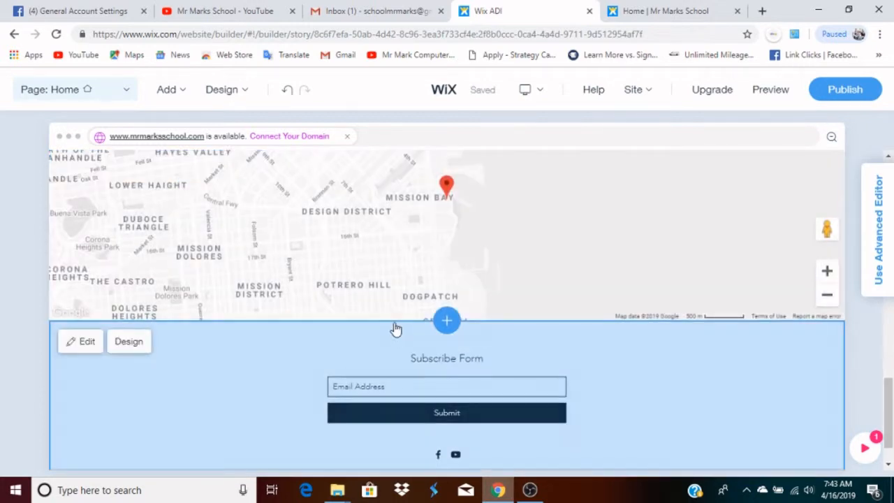
{"action": "scroll", "coordinate": [393, 331], "scroll_direction": "up", "scroll_amount": 7}
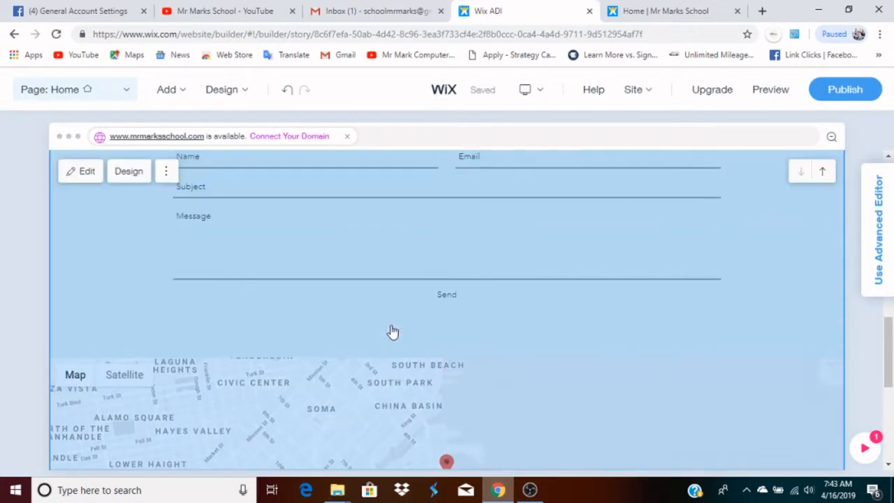
{"action": "scroll", "coordinate": [384, 336], "scroll_direction": "down", "scroll_amount": 2}
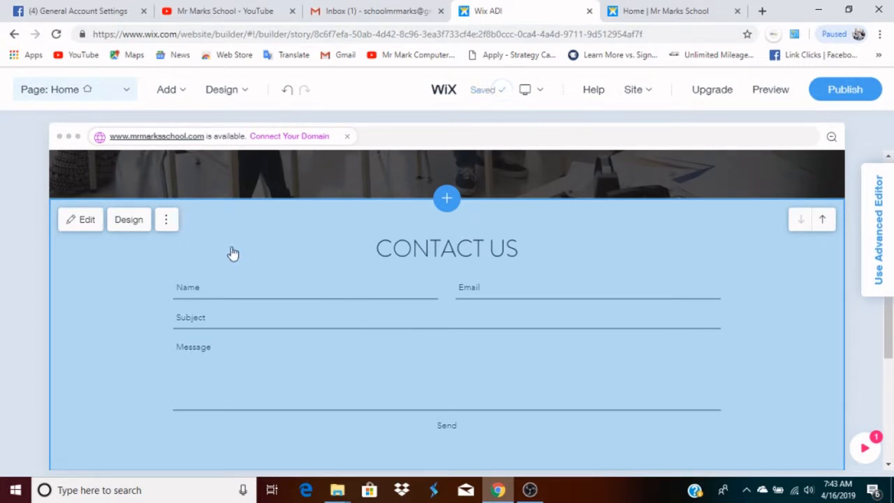
{"action": "scroll", "coordinate": [252, 261], "scroll_direction": "down", "scroll_amount": 4}
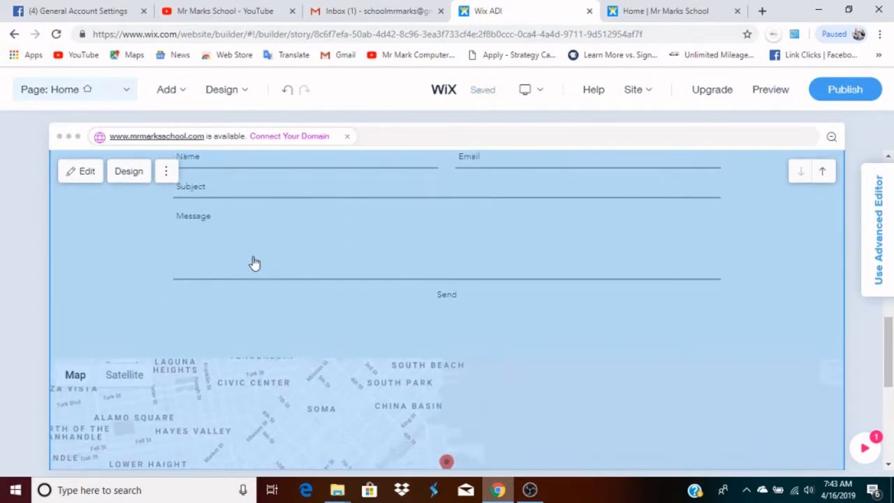
{"action": "scroll", "coordinate": [248, 262], "scroll_direction": "up", "scroll_amount": 4}
{"action": "left_click", "coordinate": [80, 225]}
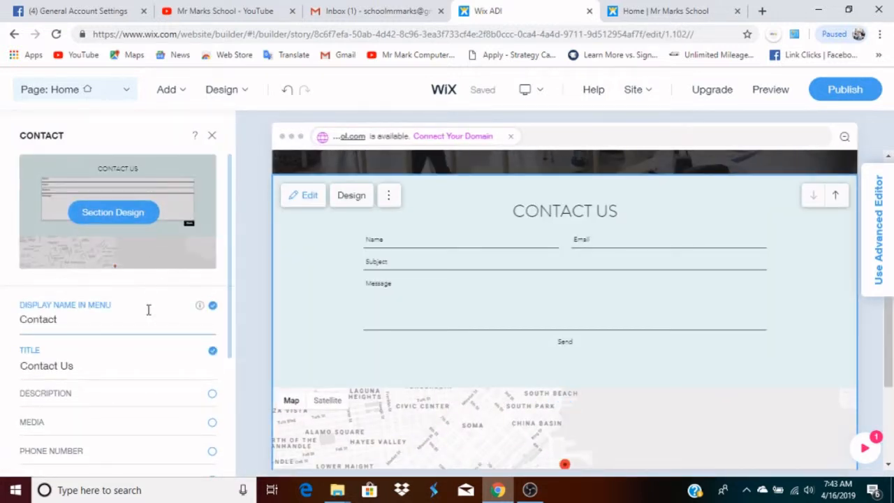
{"action": "scroll", "coordinate": [148, 310], "scroll_direction": "down", "scroll_amount": 1}
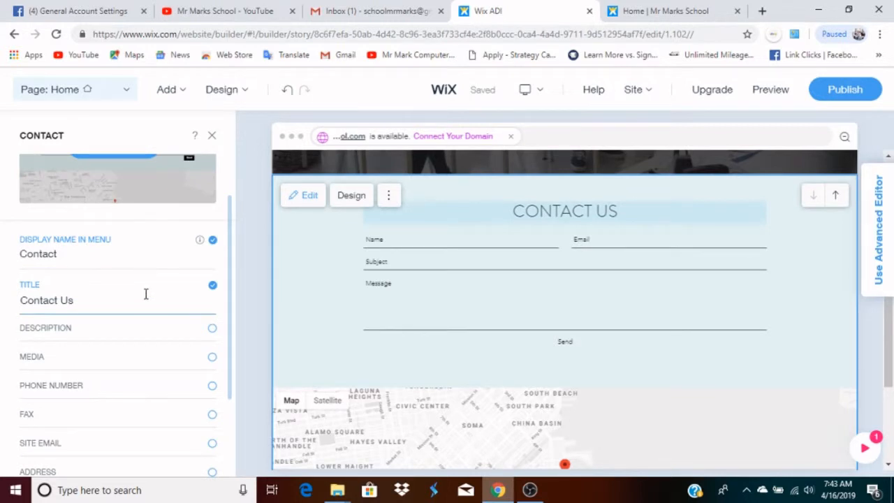
{"action": "scroll", "coordinate": [144, 318], "scroll_direction": "down", "scroll_amount": 2}
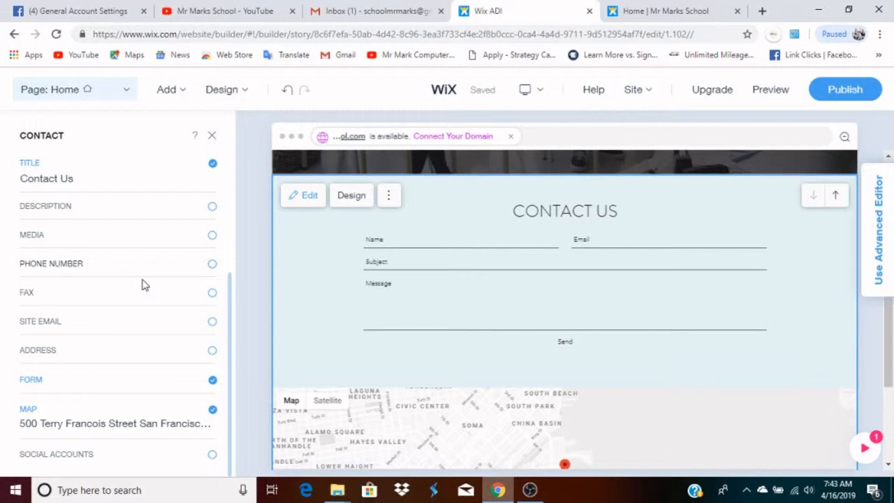
{"action": "scroll", "coordinate": [160, 259], "scroll_direction": "up", "scroll_amount": 3}
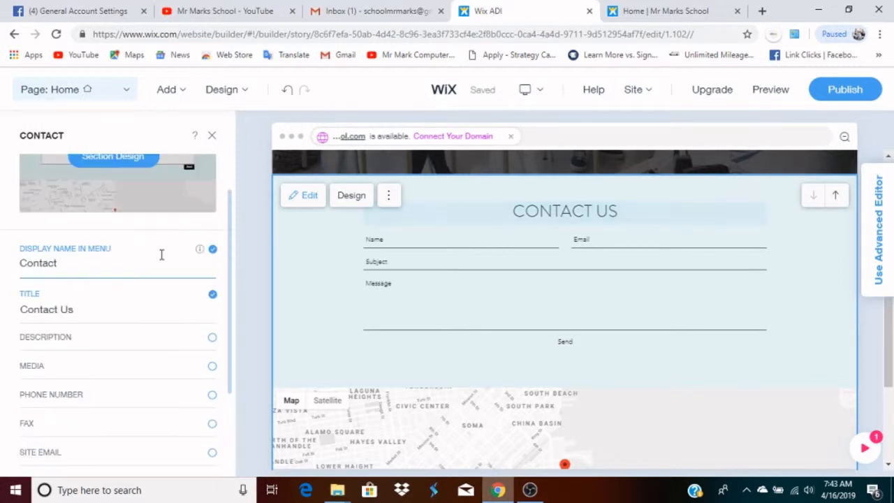
{"action": "scroll", "coordinate": [161, 255], "scroll_direction": "up", "scroll_amount": 1}
{"action": "scroll", "coordinate": [160, 258], "scroll_direction": "down", "scroll_amount": 3}
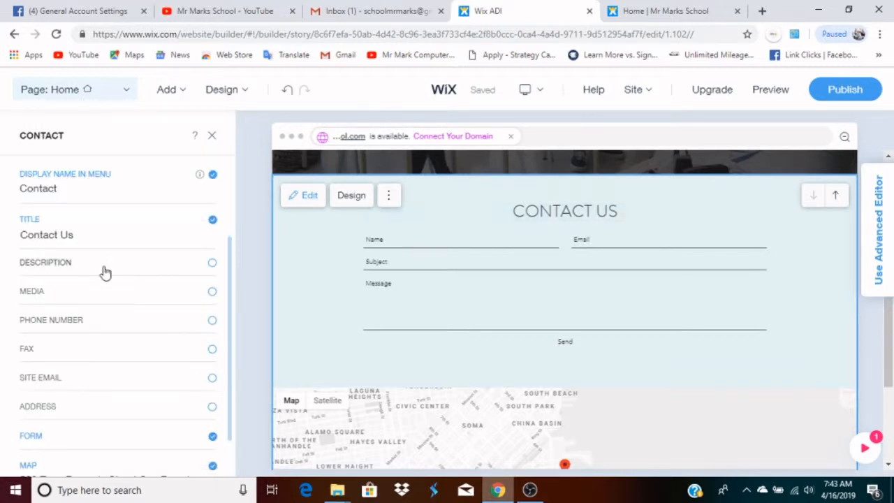
- Show the phone number in the Contact Us section, and try the Media element before hiding it again
{"action": "left_click", "coordinate": [212, 321]}
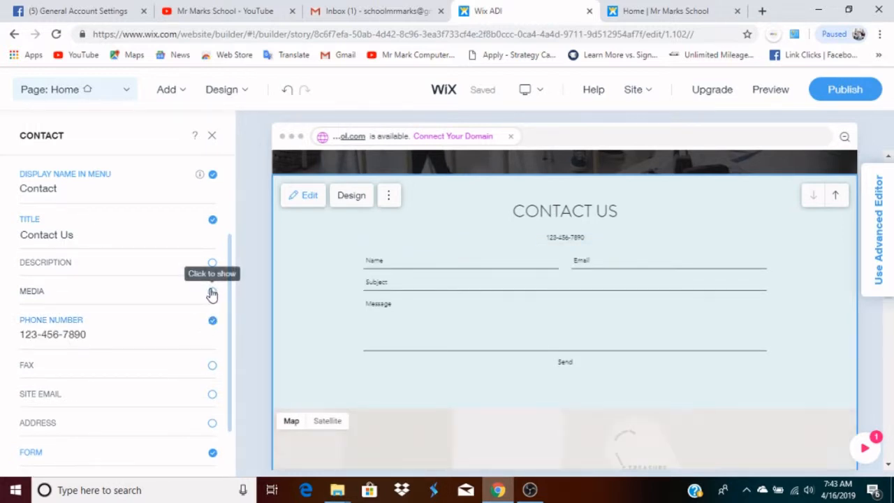
{"action": "left_click", "coordinate": [212, 293]}
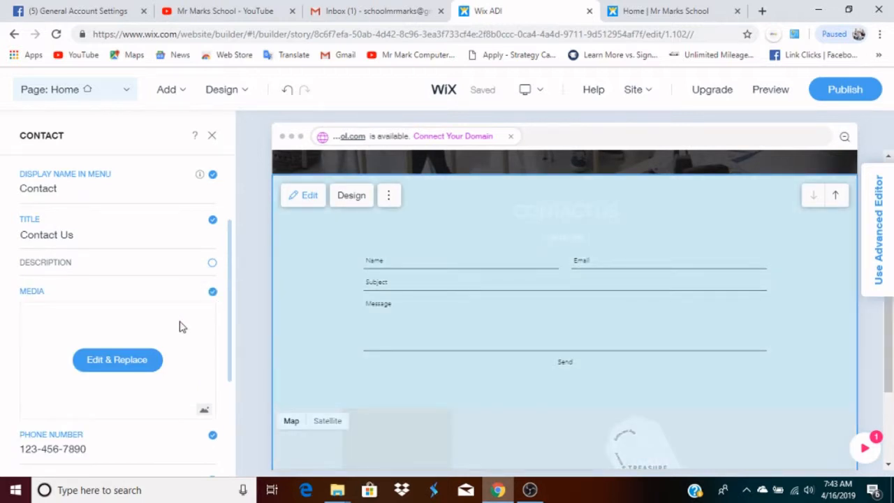
{"action": "left_click", "coordinate": [213, 293]}
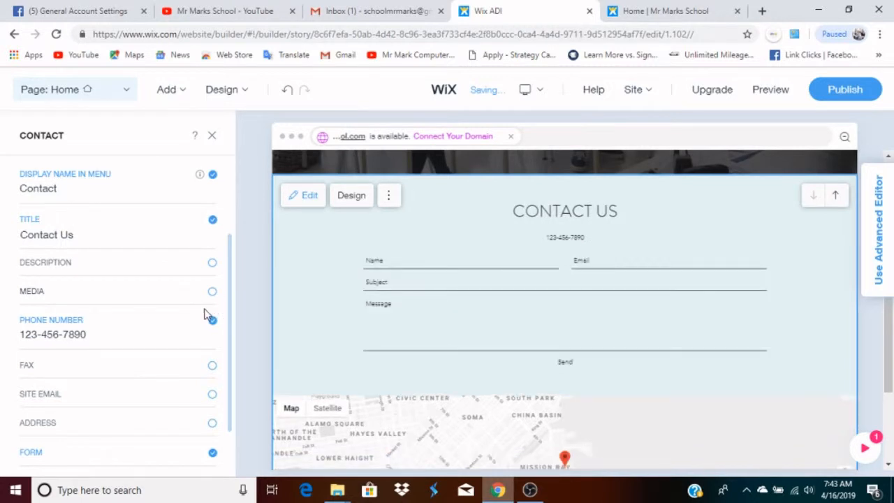
{"action": "scroll", "coordinate": [179, 315], "scroll_direction": "down", "scroll_amount": 1}
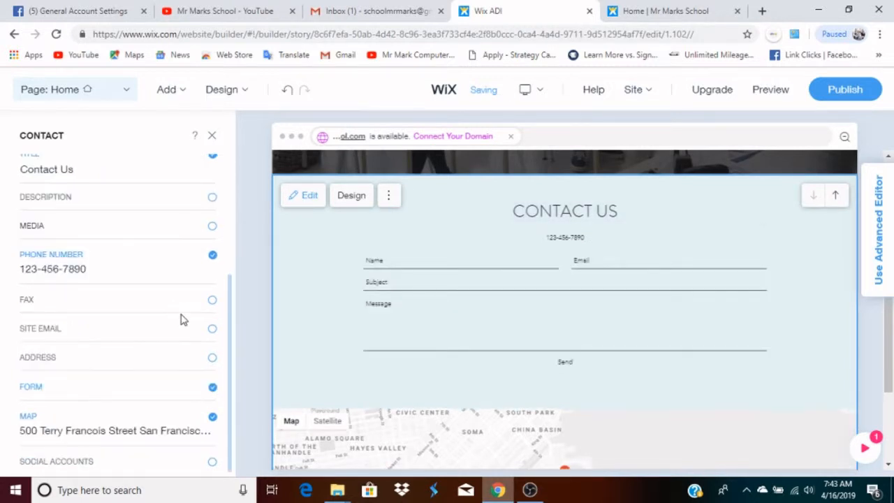
- Show the site email and address in the Contact Us section, and hide its contact form
{"action": "left_click", "coordinate": [213, 330]}
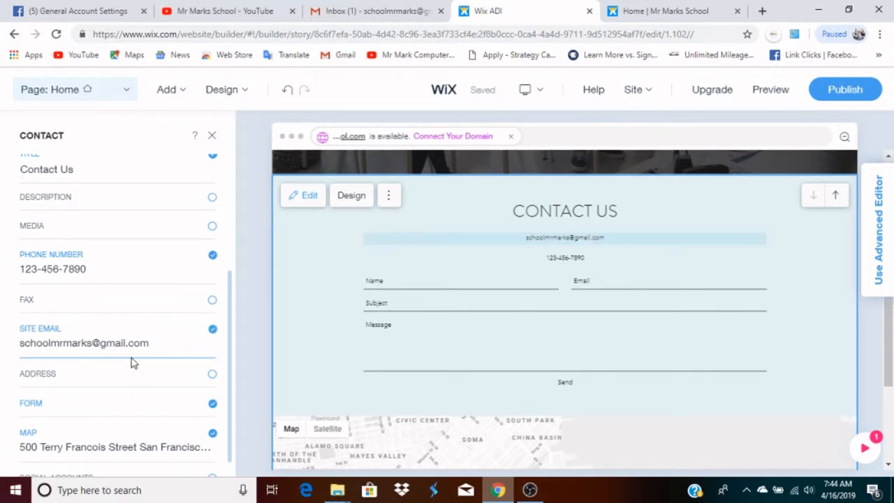
{"action": "scroll", "coordinate": [135, 362], "scroll_direction": "down", "scroll_amount": 1}
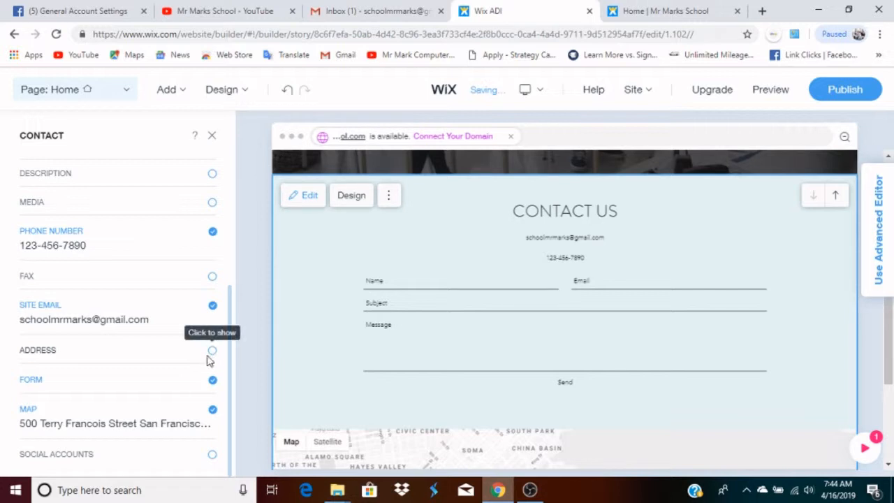
{"action": "left_click", "coordinate": [418, 299]}
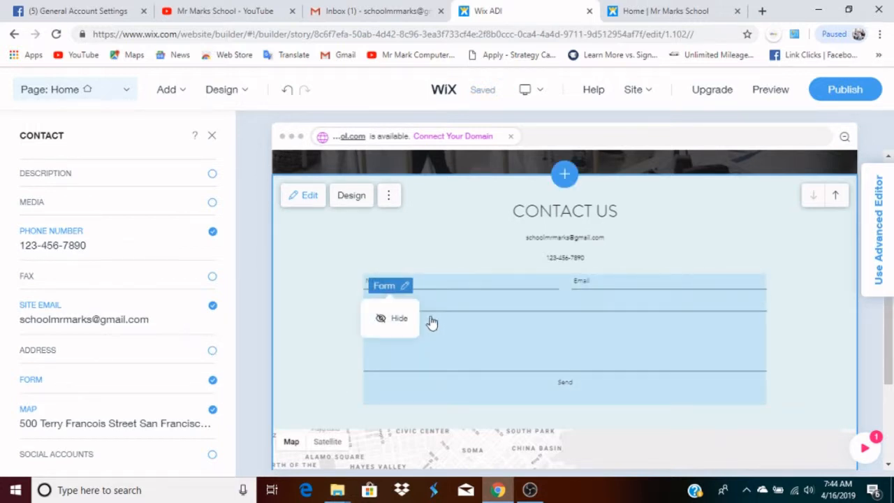
{"action": "left_click", "coordinate": [213, 383]}
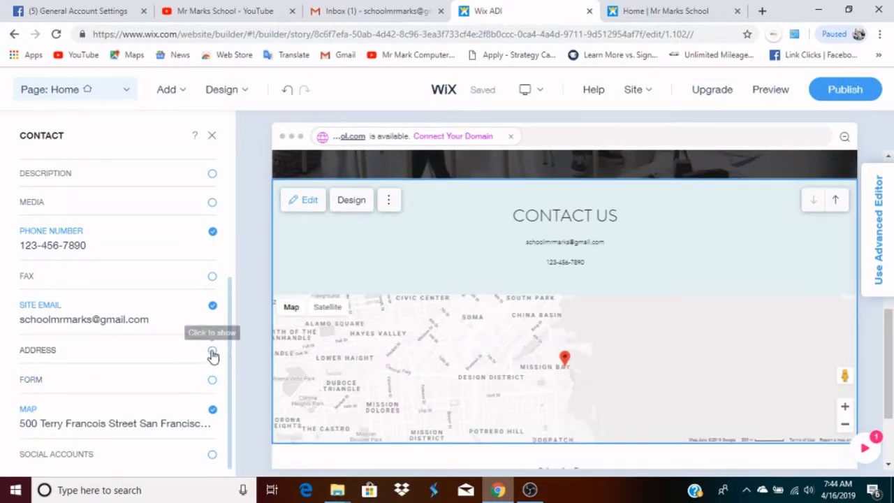
{"action": "left_click", "coordinate": [212, 351]}
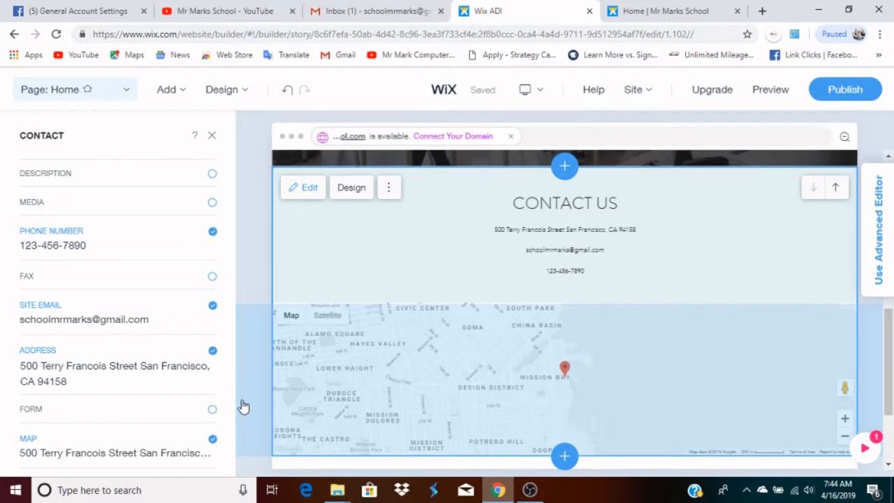
- Try the Contact Us section without its map, restore the map, and show the social accounts
{"action": "left_click", "coordinate": [212, 441]}
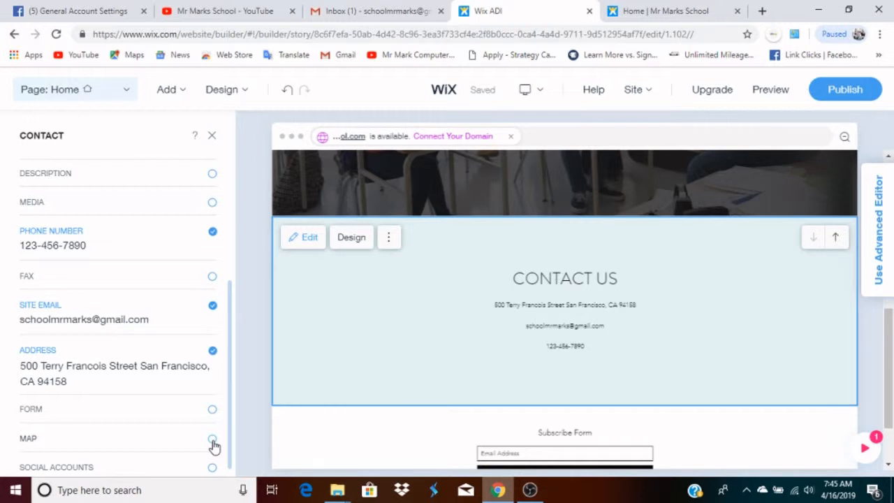
{"action": "left_click", "coordinate": [213, 441]}
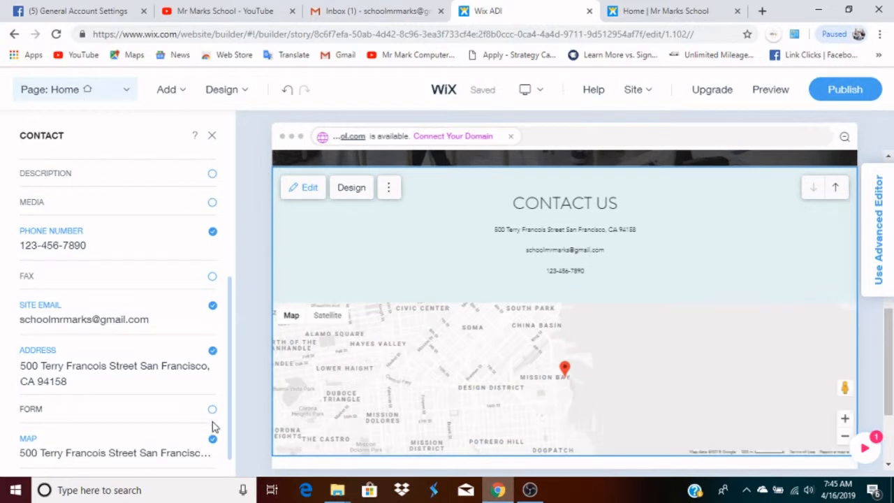
{"action": "scroll", "coordinate": [203, 413], "scroll_direction": "down", "scroll_amount": 1}
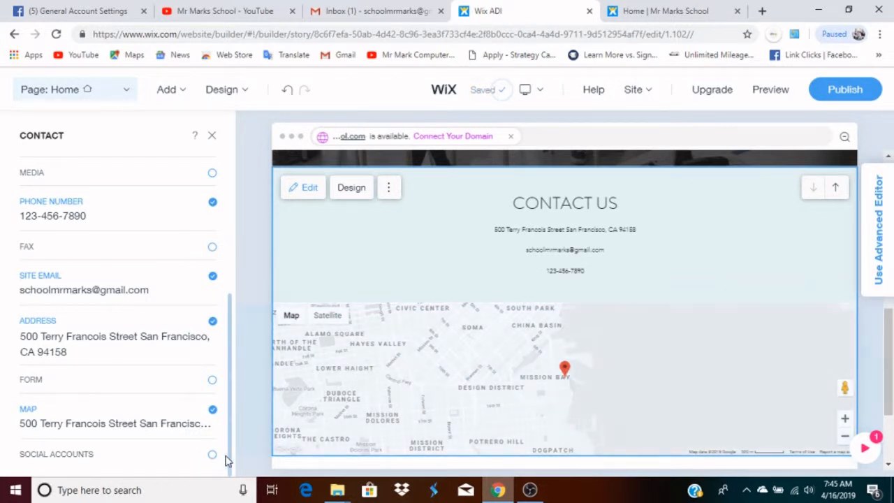
{"action": "left_click", "coordinate": [213, 456]}
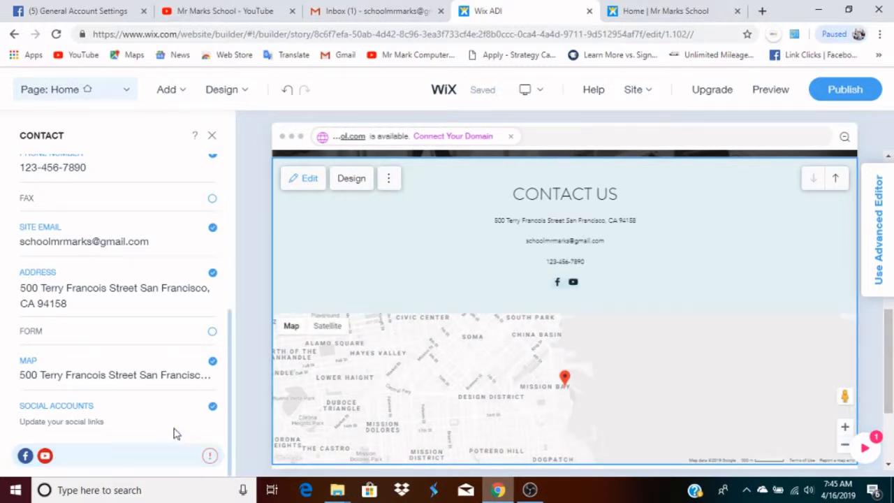
- Open the footer's settings and review its fields, comparing its social links with those in the site header and Contact Us section
{"action": "scroll", "coordinate": [192, 433], "scroll_direction": "up", "scroll_amount": 4}
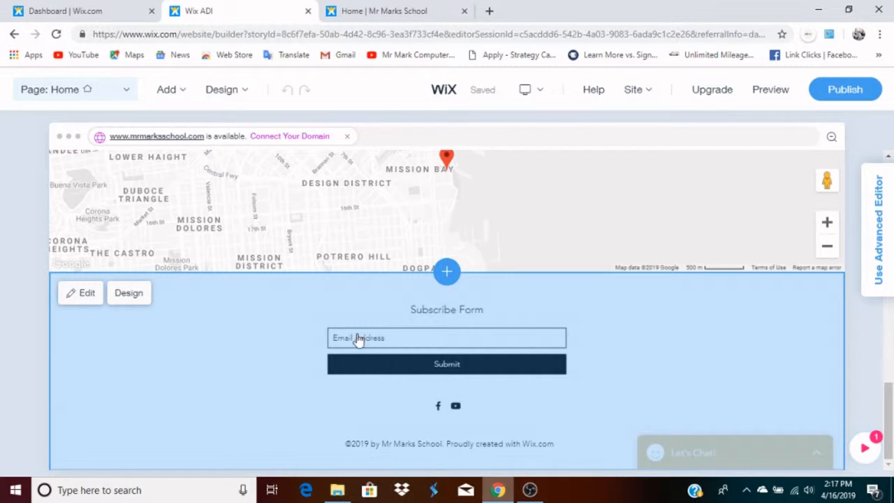
{"action": "left_click", "coordinate": [81, 295]}
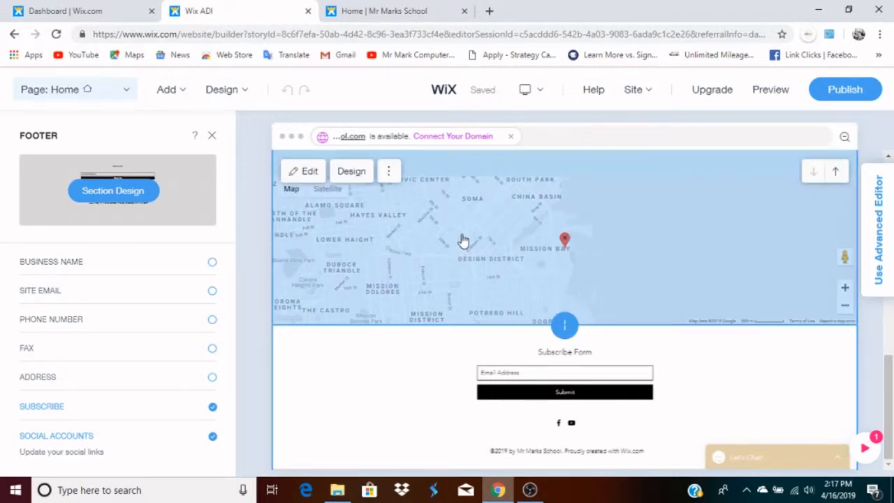
{"action": "scroll", "coordinate": [464, 237], "scroll_direction": "up", "scroll_amount": 4}
{"action": "scroll", "coordinate": [482, 277], "scroll_direction": "down", "scroll_amount": 4}
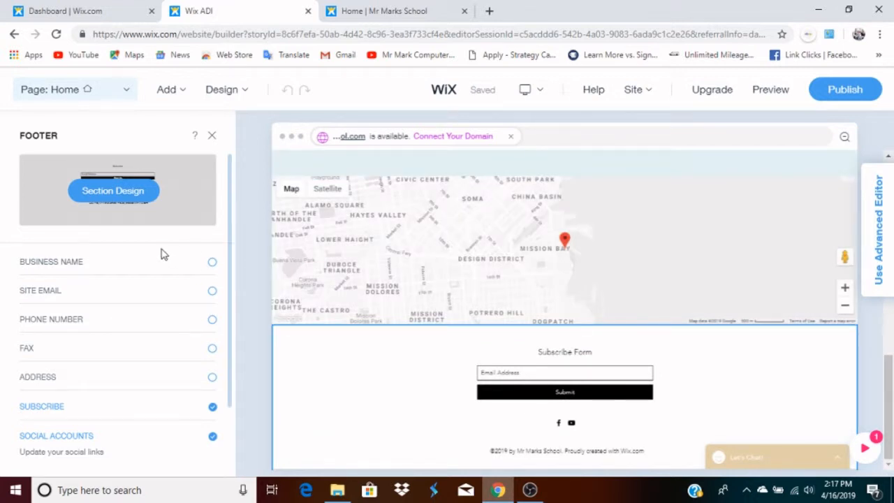
{"action": "scroll", "coordinate": [162, 252], "scroll_direction": "down", "scroll_amount": 2}
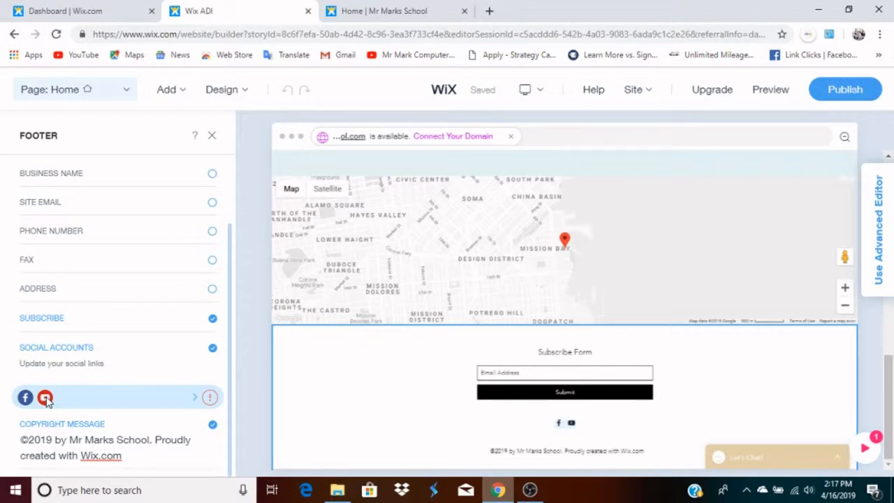
{"action": "scroll", "coordinate": [535, 354], "scroll_direction": "up", "scroll_amount": 10}
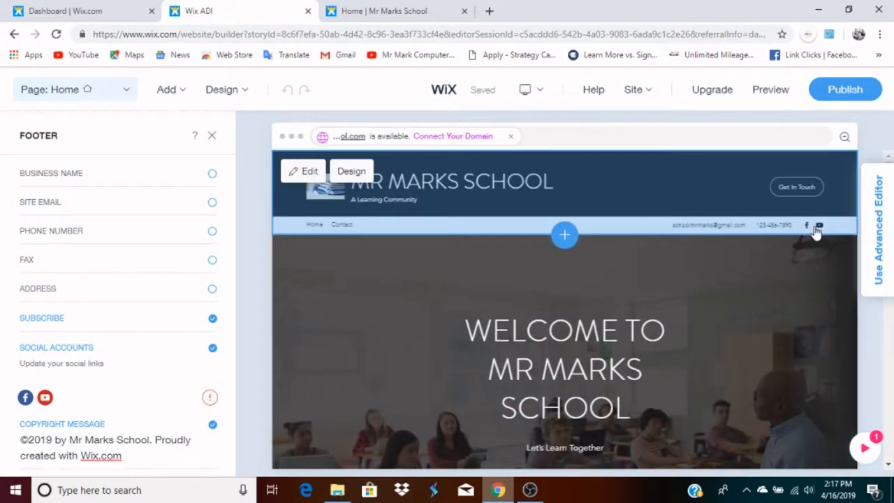
{"action": "scroll", "coordinate": [454, 326], "scroll_direction": "down", "scroll_amount": 6}
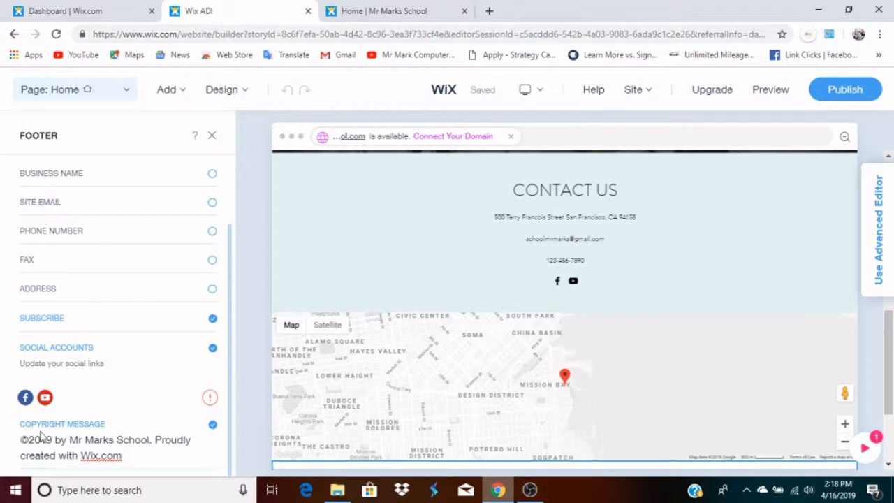
{"action": "scroll", "coordinate": [563, 377], "scroll_direction": "down", "scroll_amount": 2}
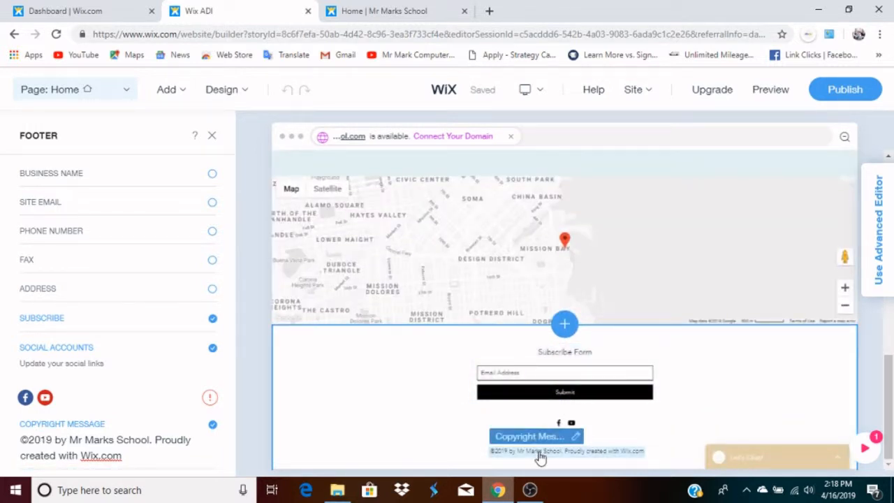
- Try hiding the footer's copyright message, show it again, and open its text for editing
{"action": "left_click", "coordinate": [211, 426]}
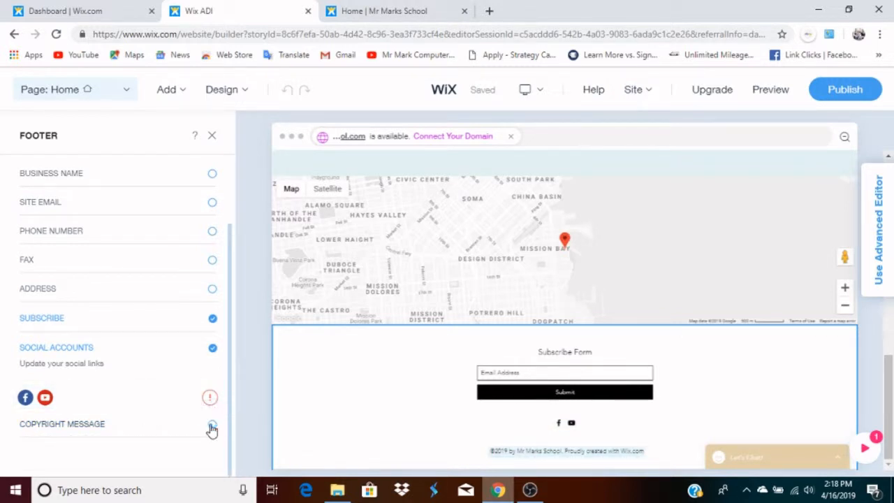
{"action": "left_click", "coordinate": [213, 427]}
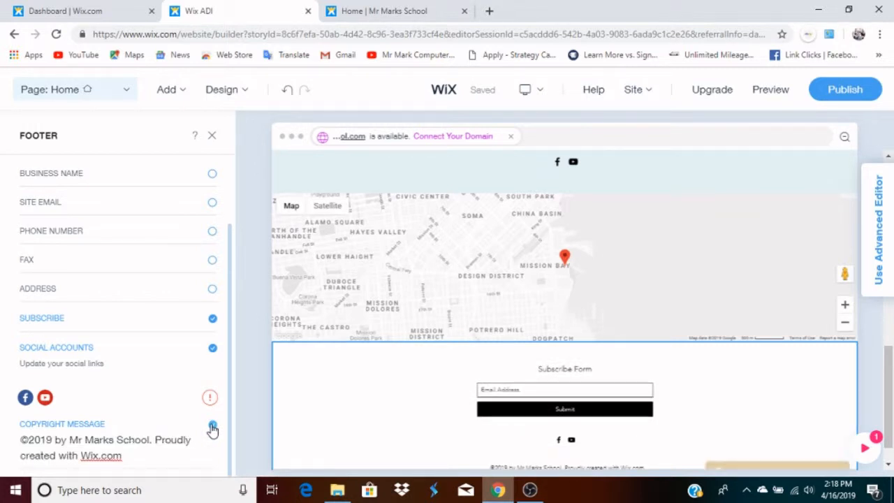
{"action": "left_click", "coordinate": [114, 450]}
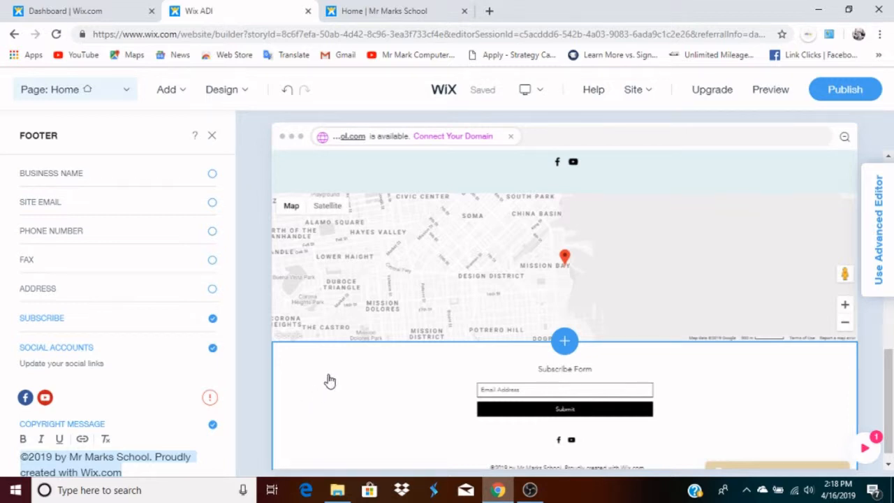
- Publish the updated school website and open the live site
{"action": "scroll", "coordinate": [330, 380], "scroll_direction": "up", "scroll_amount": 15}
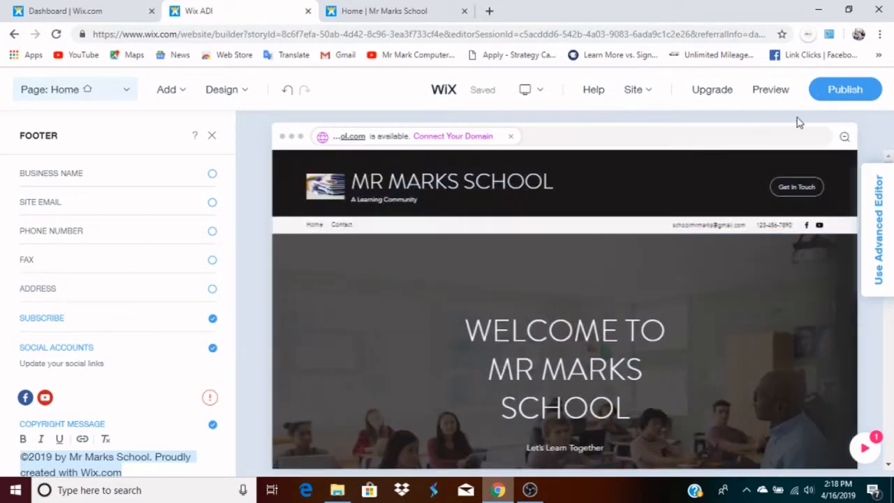
{"action": "left_click", "coordinate": [842, 89]}
{"action": "left_click", "coordinate": [844, 99]}
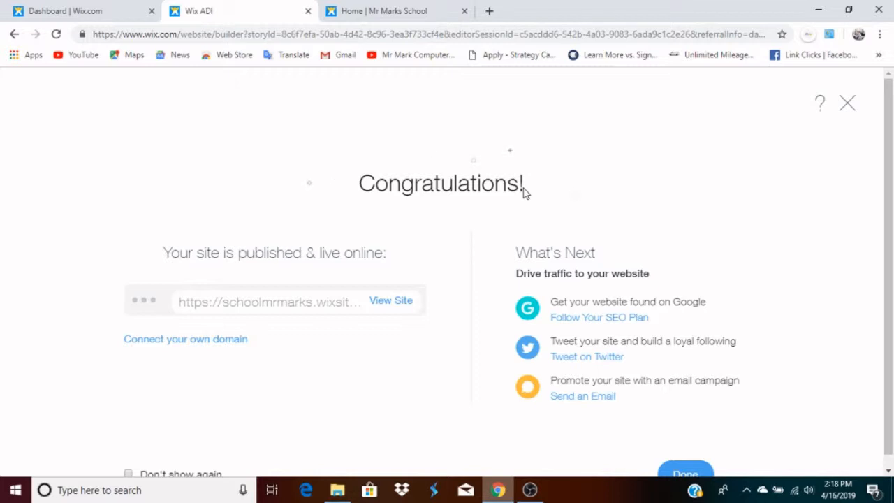
{"action": "left_click", "coordinate": [396, 302]}
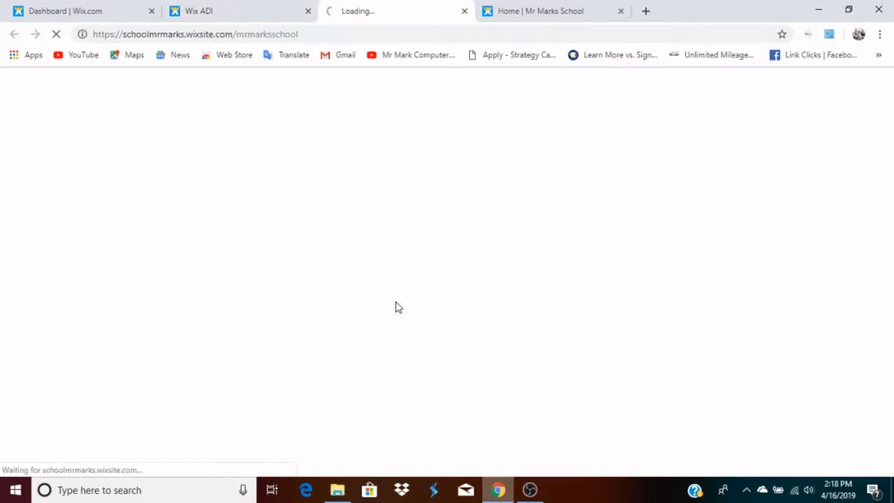